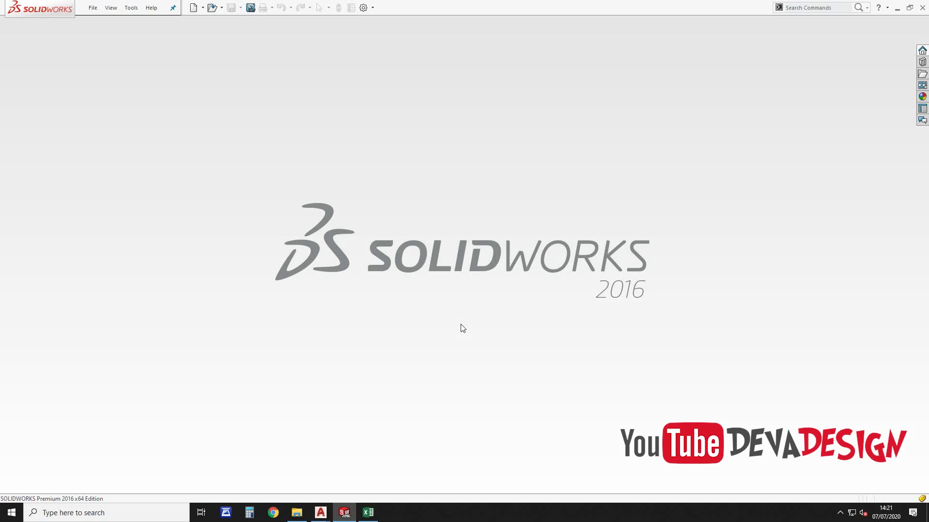
Create a new assembly with 1.1 Side Plate 1 as its fixed first component, viewed isometric
{"action": "left_click", "coordinate": [193, 8]}
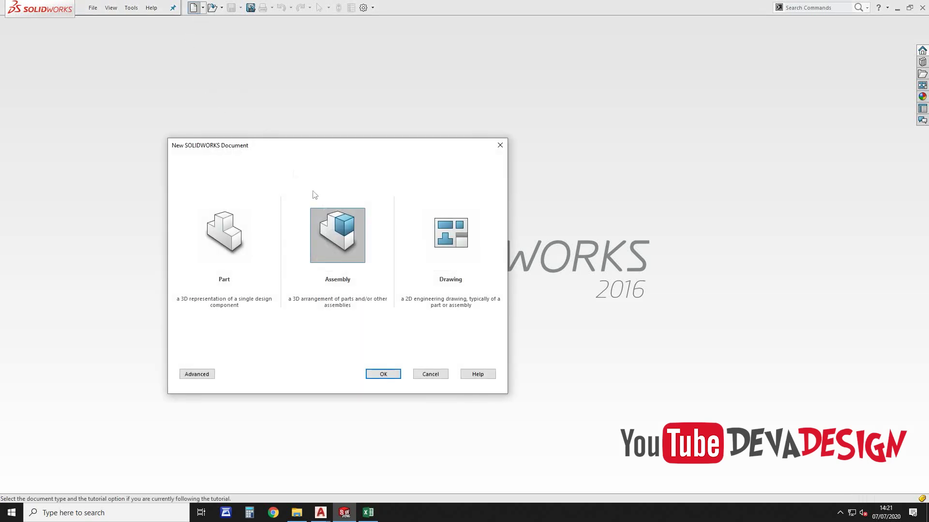
{"action": "left_click", "coordinate": [376, 370]}
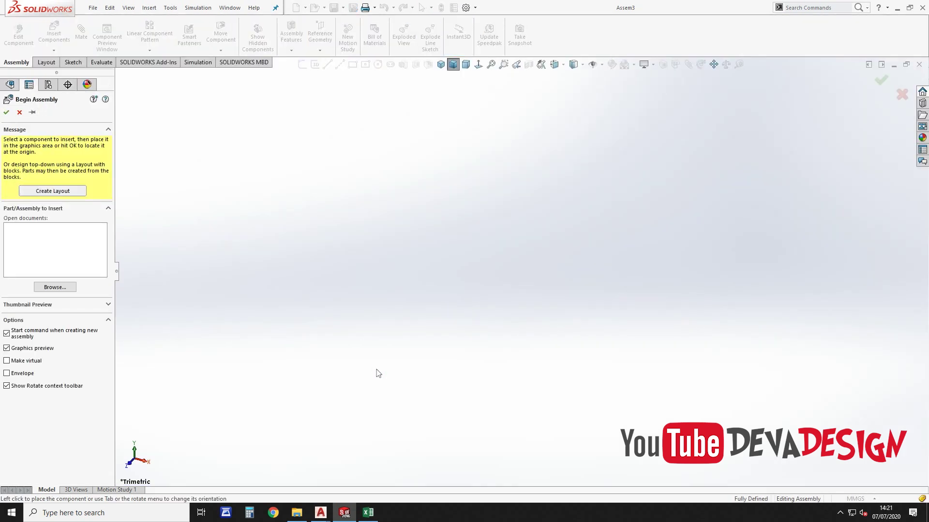
{"action": "left_click", "coordinate": [65, 288]}
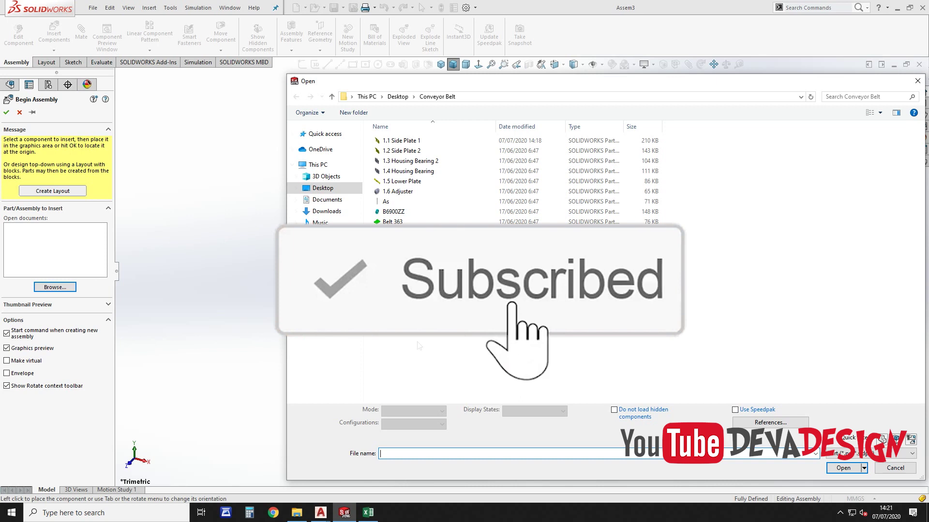
{"action": "left_click", "coordinate": [428, 141]}
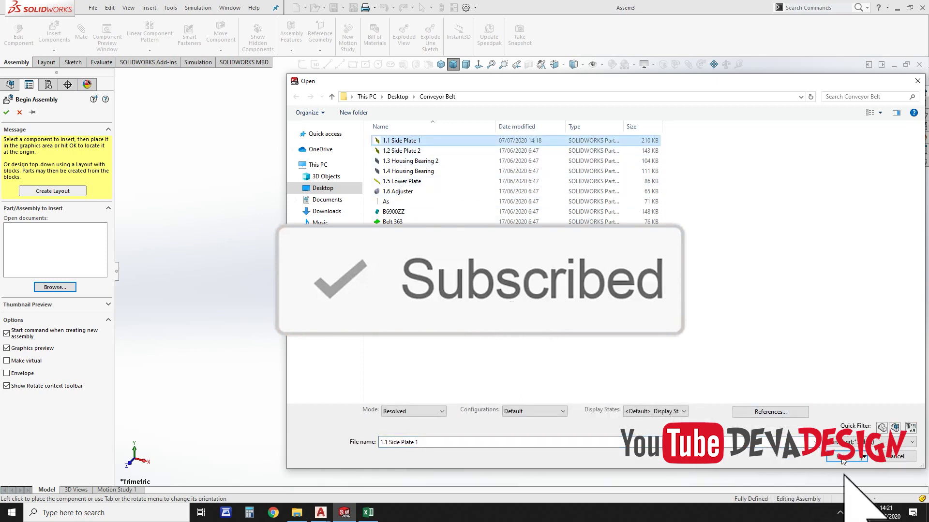
{"action": "left_click", "coordinate": [846, 456]}
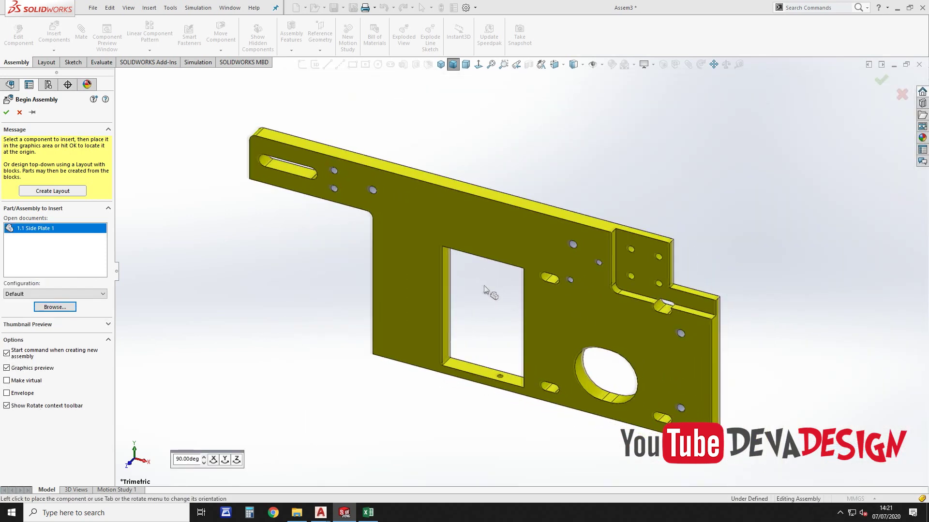
{"action": "left_click", "coordinate": [470, 284]}
{"action": "left_click", "coordinate": [469, 284]}
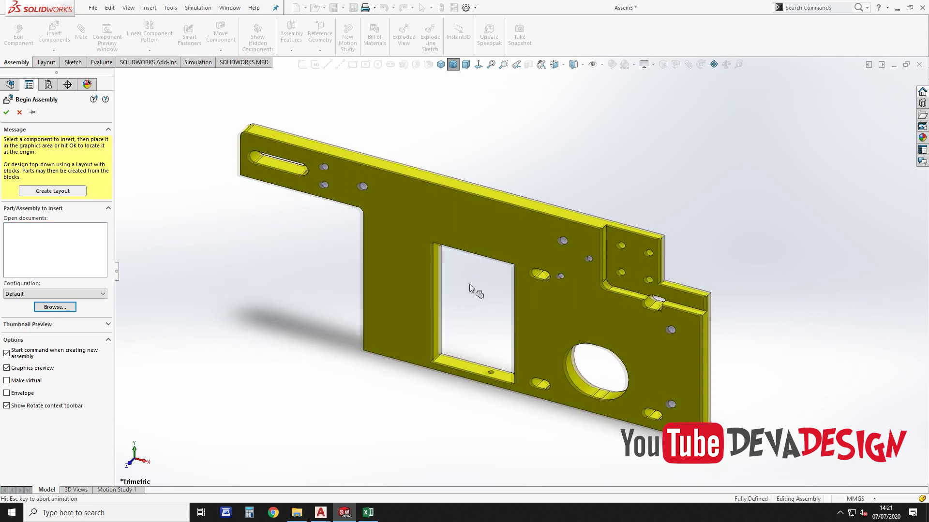
{"action": "scroll", "coordinate": [579, 314], "scroll_direction": "down", "scroll_amount": 2}
{"action": "middle_click_drag", "start_coordinate": [580, 314], "coordinate": [598, 313]}
{"action": "key", "text": "ctrl+7"}
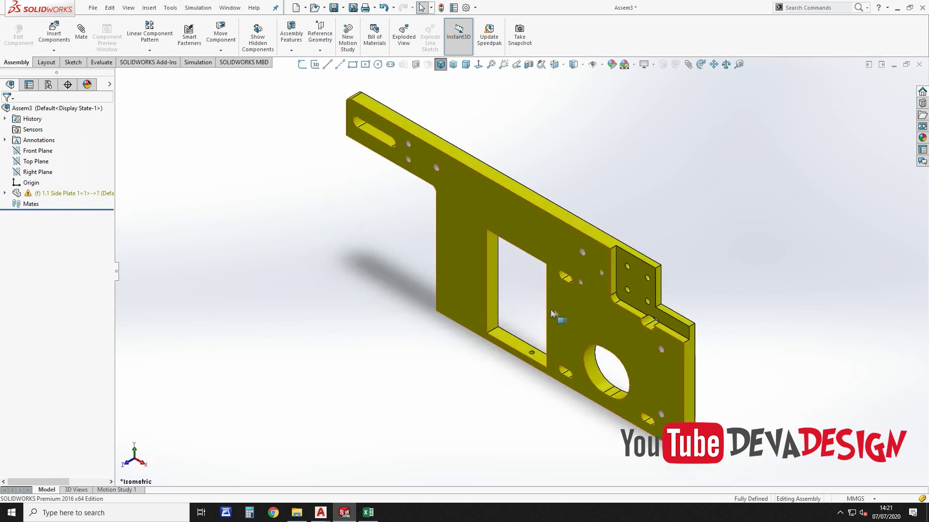
Insert 1.2 Side Plate 2 beside the first side plate
{"action": "left_click", "coordinate": [53, 43]}
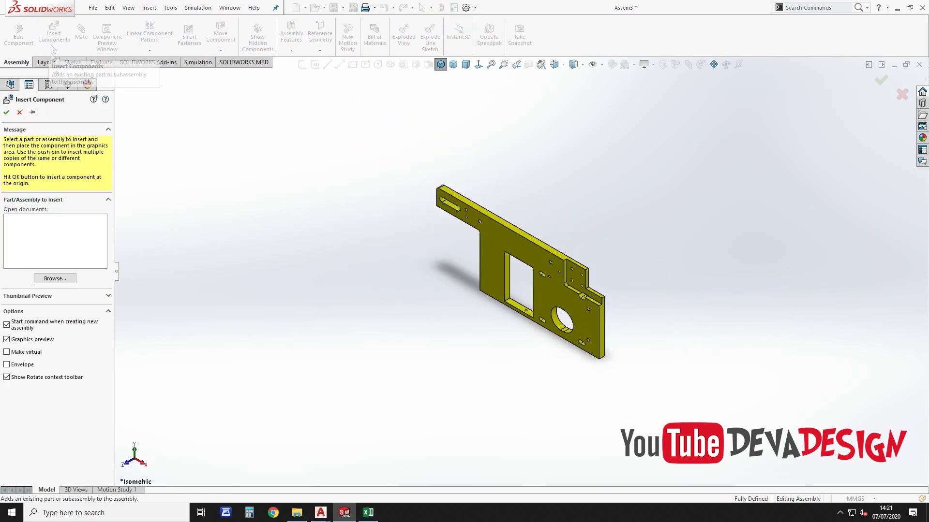
{"action": "left_click", "coordinate": [55, 279]}
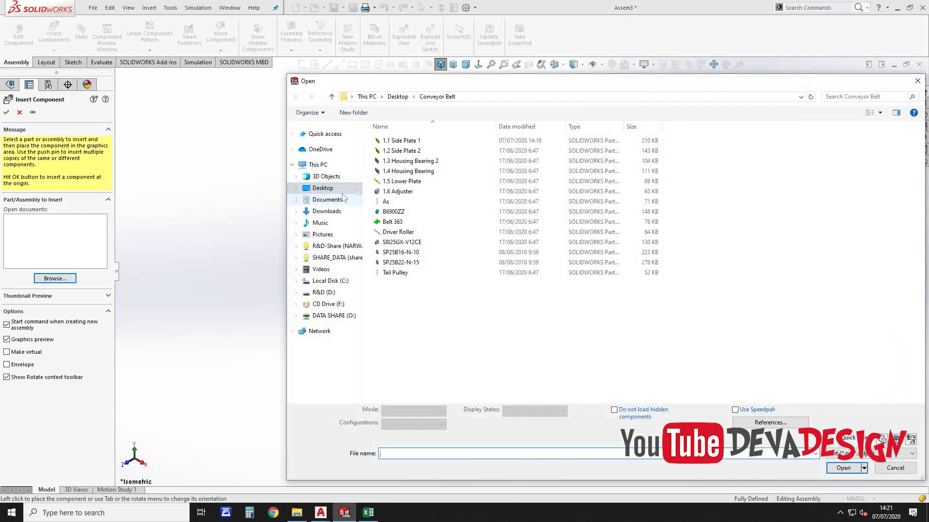
{"action": "left_click", "coordinate": [410, 153]}
{"action": "double_click", "coordinate": [411, 153]}
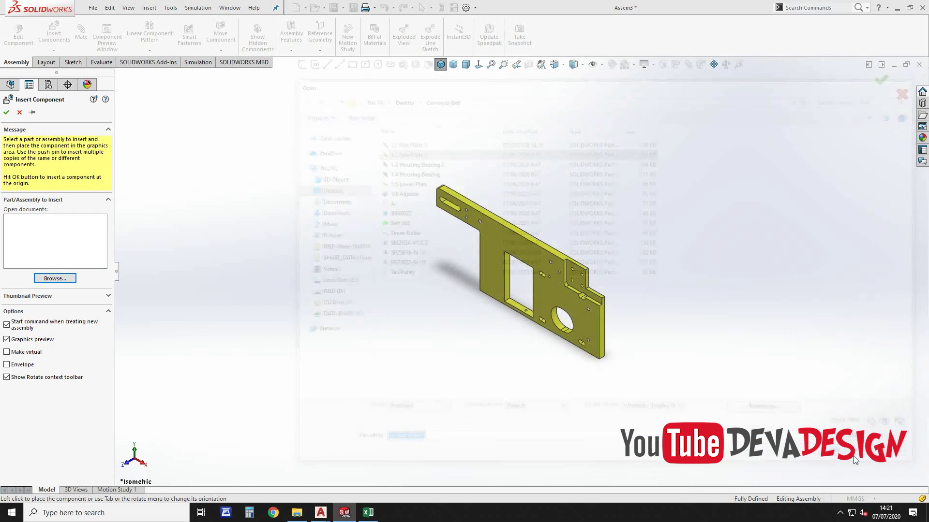
{"action": "left_click", "coordinate": [631, 197]}
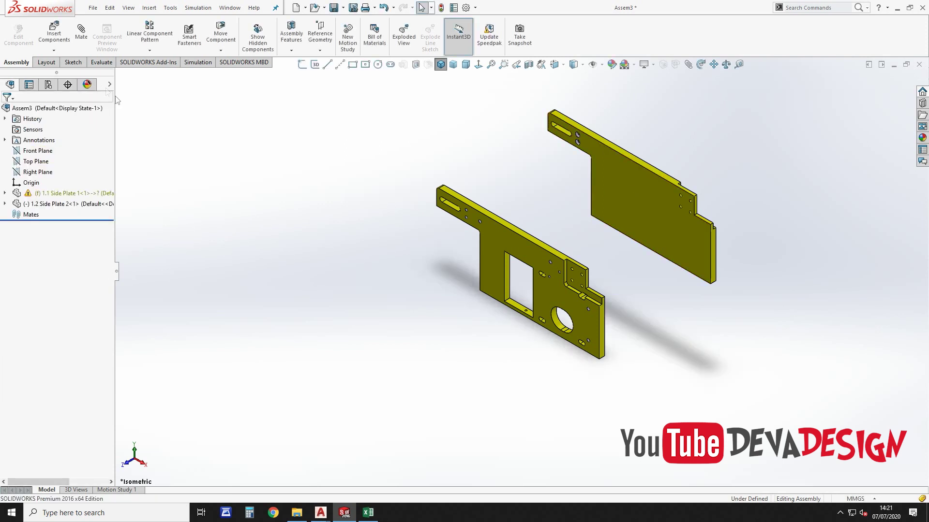
Insert 1.3 Housing Bearing 2, browsing the part files as large thumbnails
{"action": "left_click", "coordinate": [62, 46]}
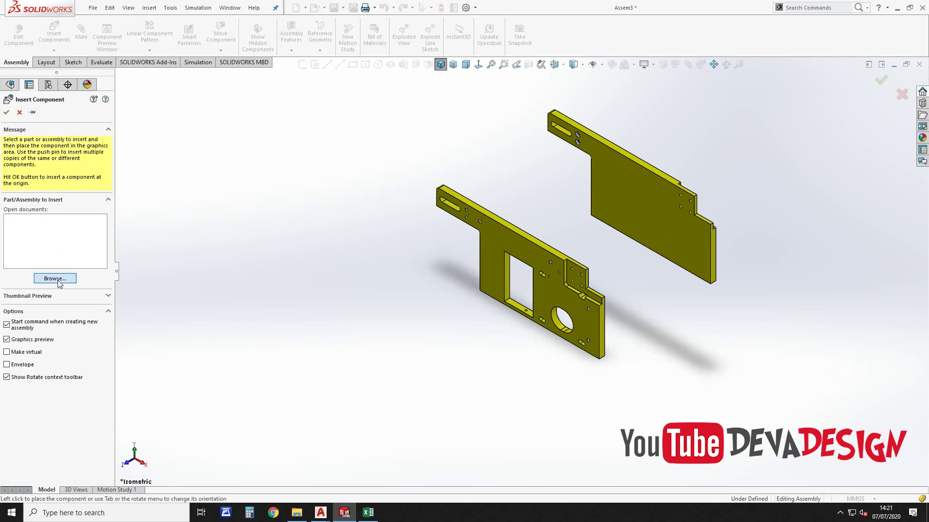
{"action": "left_click", "coordinate": [55, 278]}
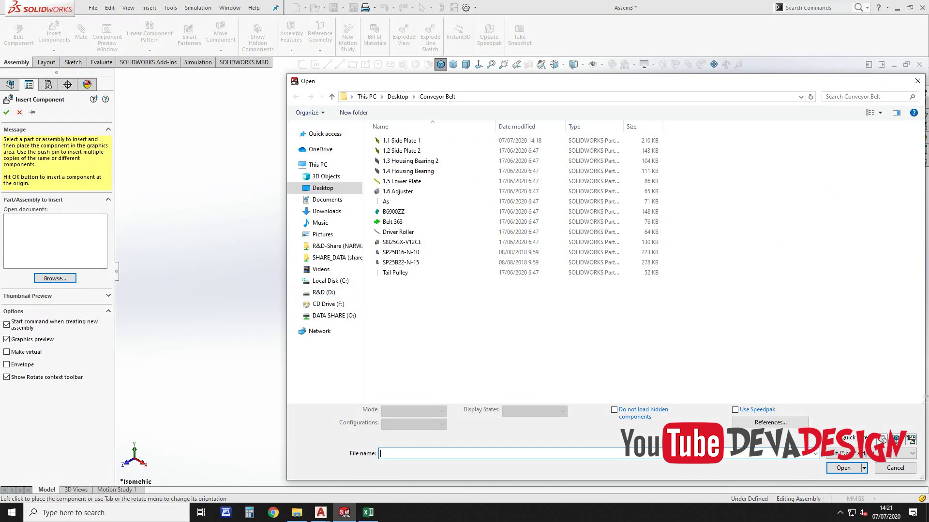
{"action": "left_click", "coordinate": [887, 455]}
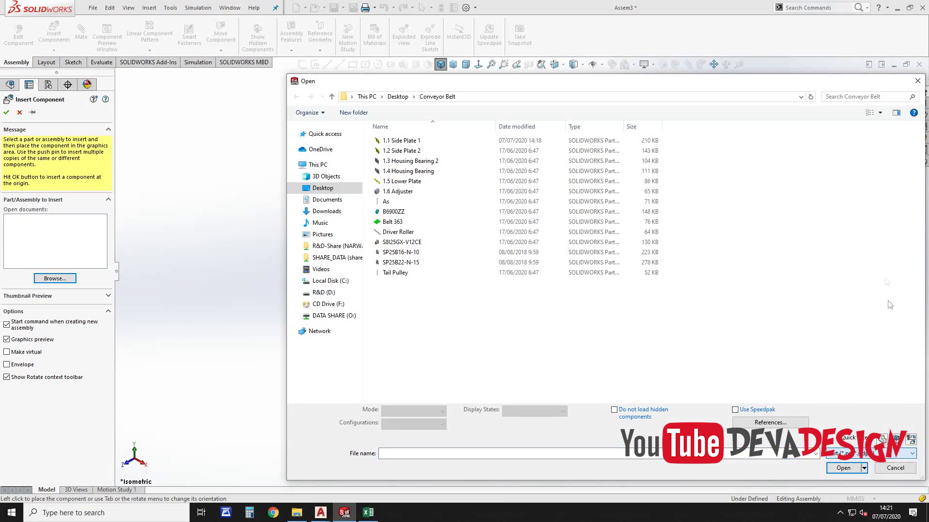
{"action": "left_click", "coordinate": [880, 113]}
{"action": "left_click", "coordinate": [890, 49]}
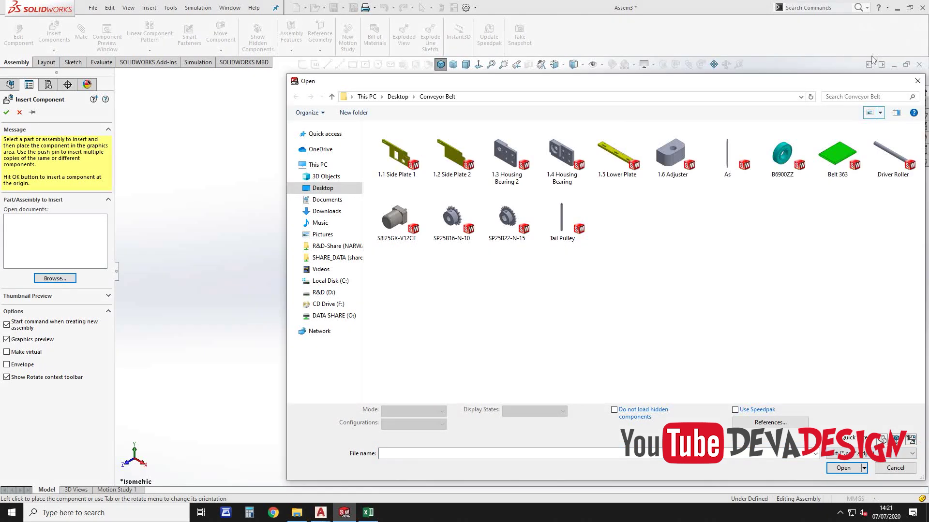
{"action": "double_click", "coordinate": [507, 155]}
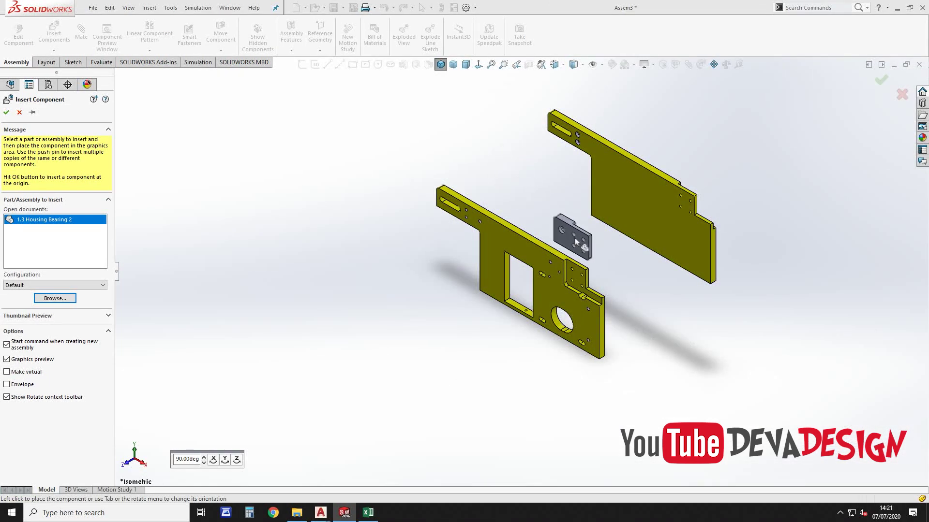
{"action": "left_click", "coordinate": [730, 193]}
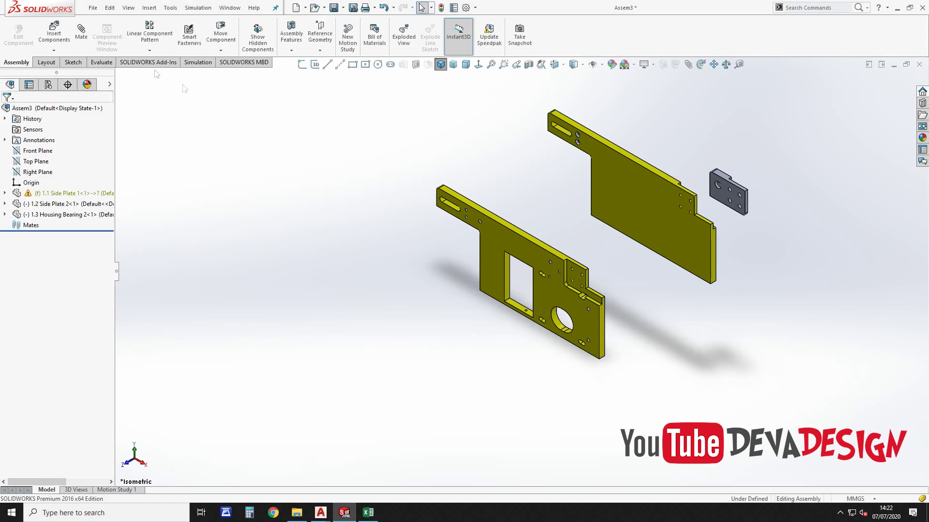
Insert 1.4 Housing Bearing into the assembly and select it
{"action": "left_click", "coordinate": [64, 33]}
{"action": "left_click", "coordinate": [55, 279]}
{"action": "double_click", "coordinate": [561, 160]}
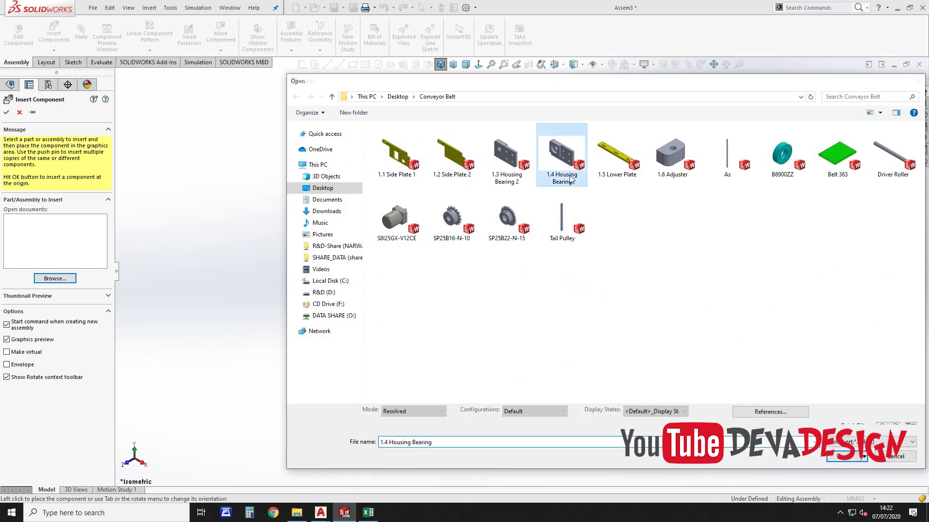
{"action": "left_click", "coordinate": [604, 262]}
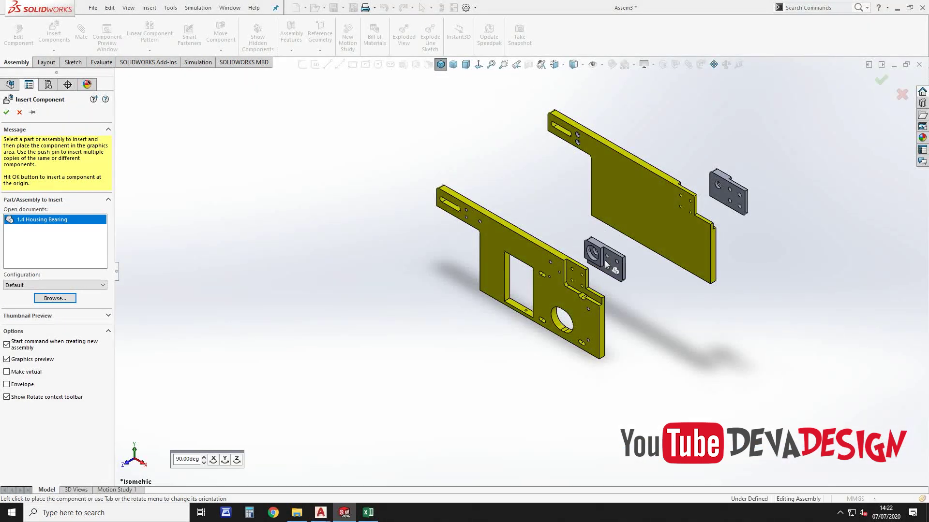
{"action": "scroll", "coordinate": [630, 272], "scroll_direction": "down", "scroll_amount": 3}
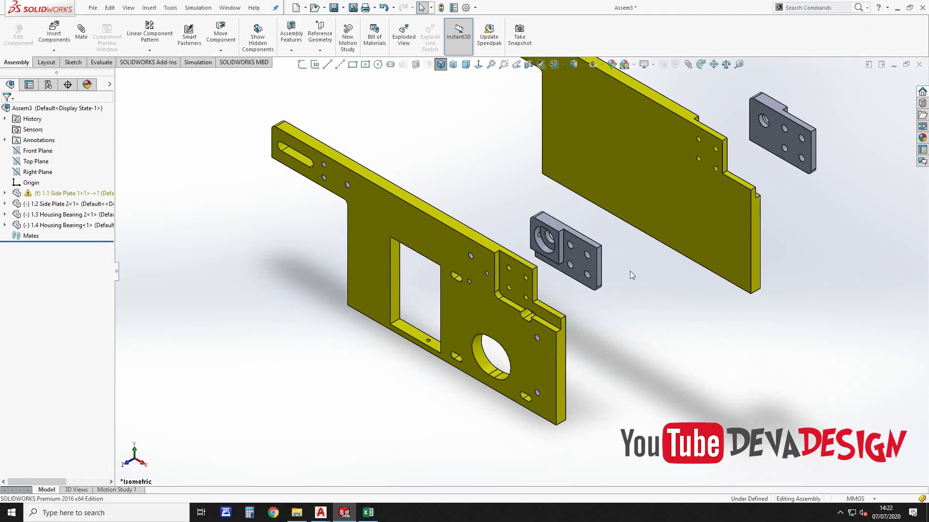
{"action": "left_click", "coordinate": [571, 261]}
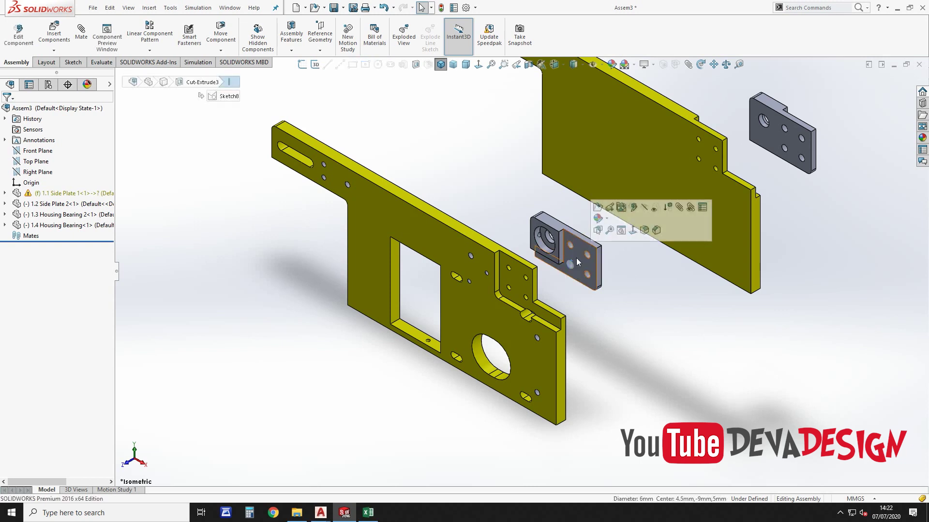
Open 1.4 Housing Bearing separately, give the whole part a cyan appearance, save and close it
{"action": "left_click", "coordinate": [602, 206]}
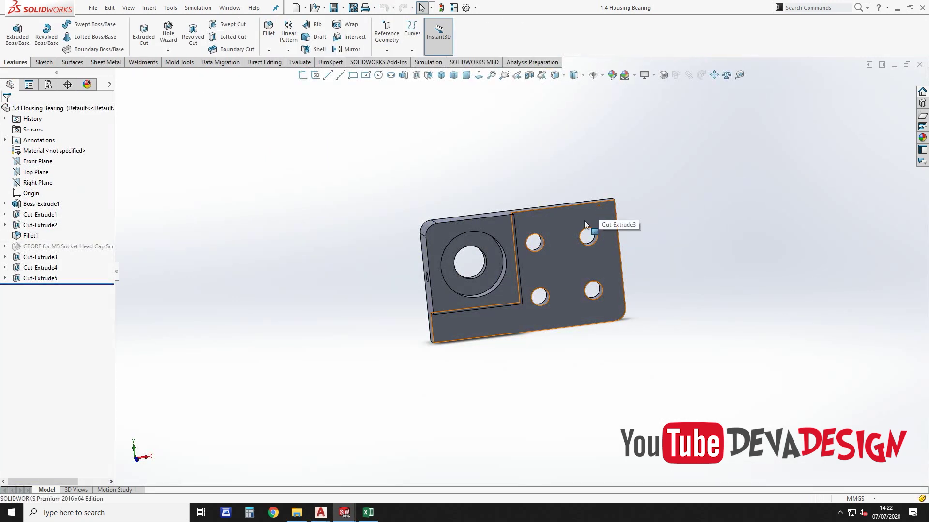
{"action": "key", "text": "ctrl+7"}
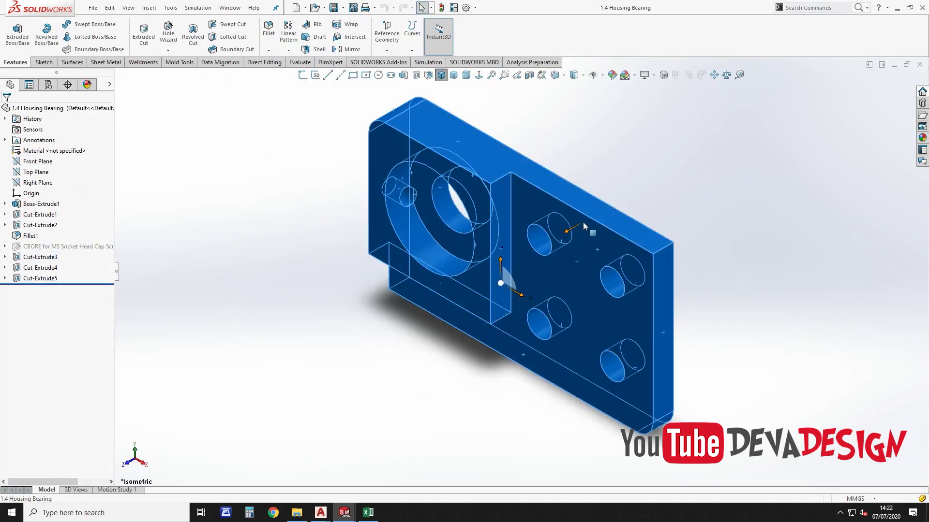
{"action": "right_click", "coordinate": [583, 223]}
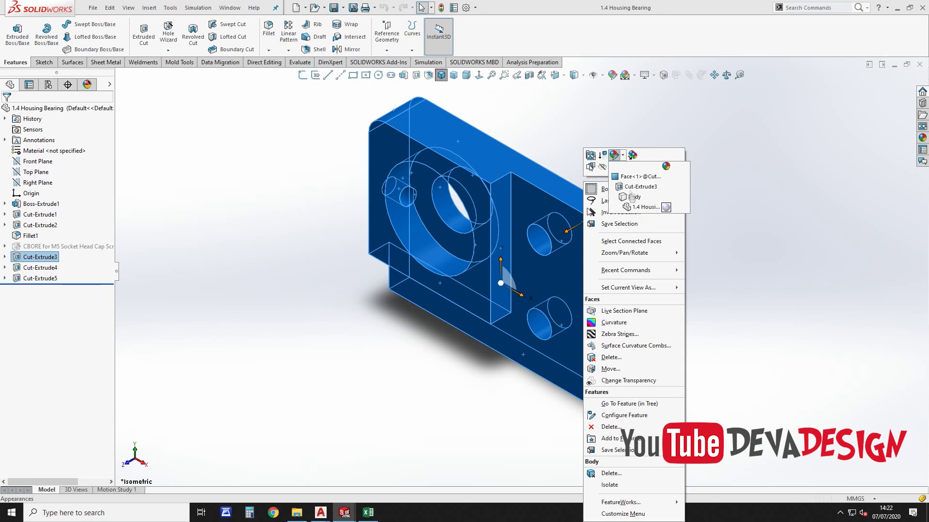
{"action": "left_click", "coordinate": [635, 208]}
{"action": "left_click", "coordinate": [636, 211]}
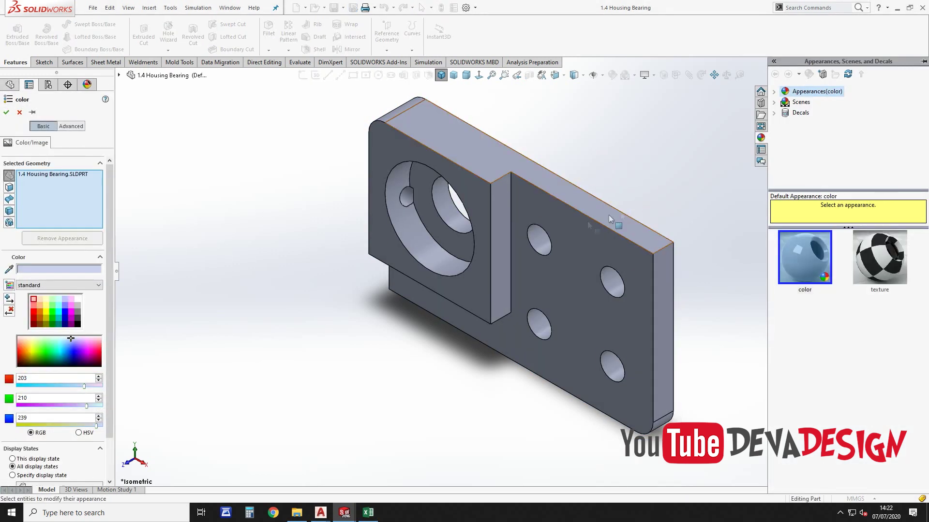
{"action": "left_click", "coordinate": [59, 315]}
{"action": "left_click", "coordinate": [6, 112]}
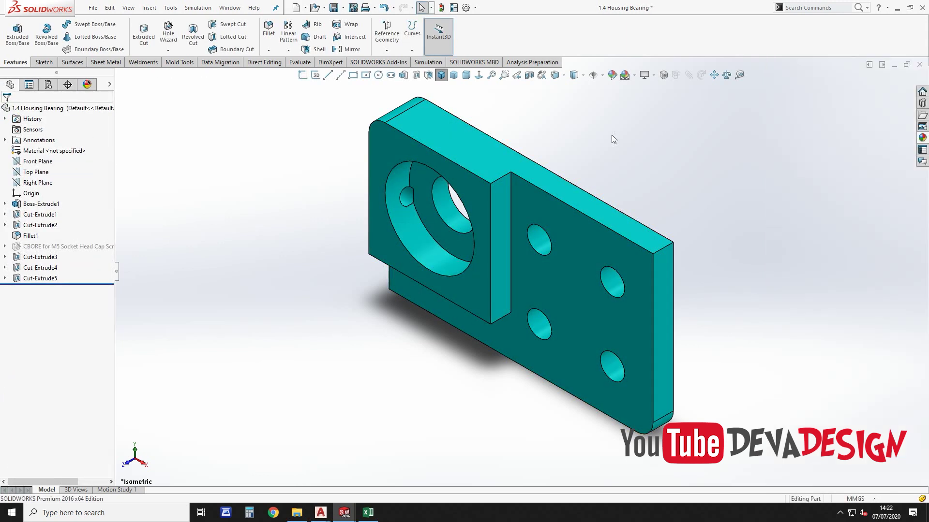
{"action": "key", "text": "ctrl+s"}
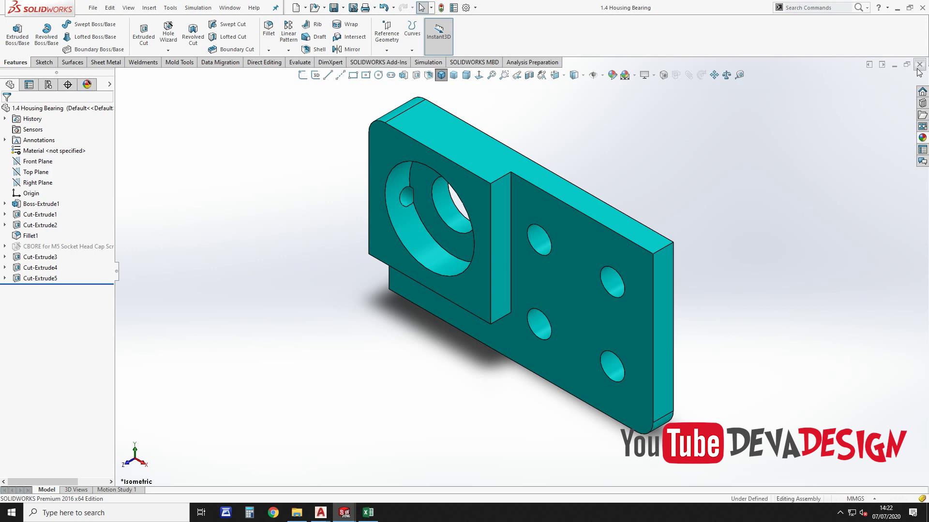
{"action": "left_click", "coordinate": [918, 66]}
Open 1.3 Housing Bearing 2, recolour the whole part cyan, and close back to Assem3
{"action": "left_click", "coordinate": [772, 134]}
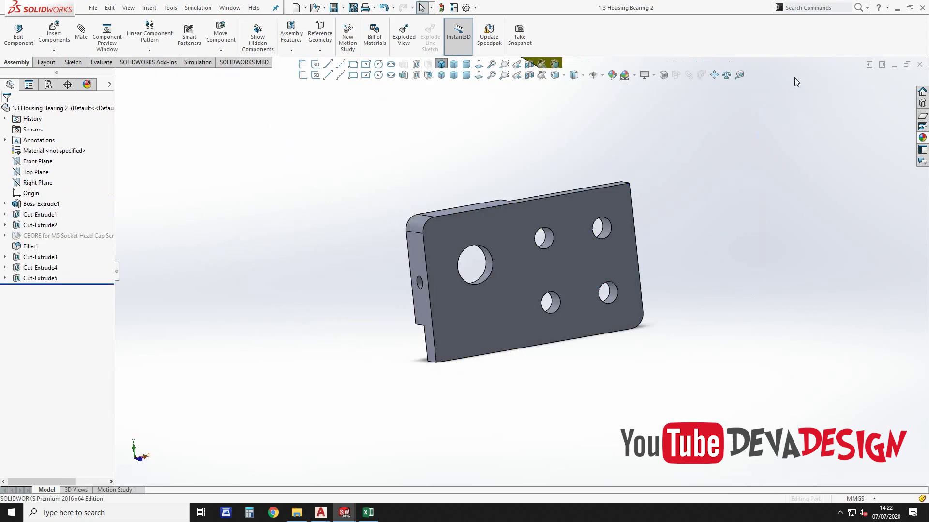
{"action": "left_click", "coordinate": [584, 218]}
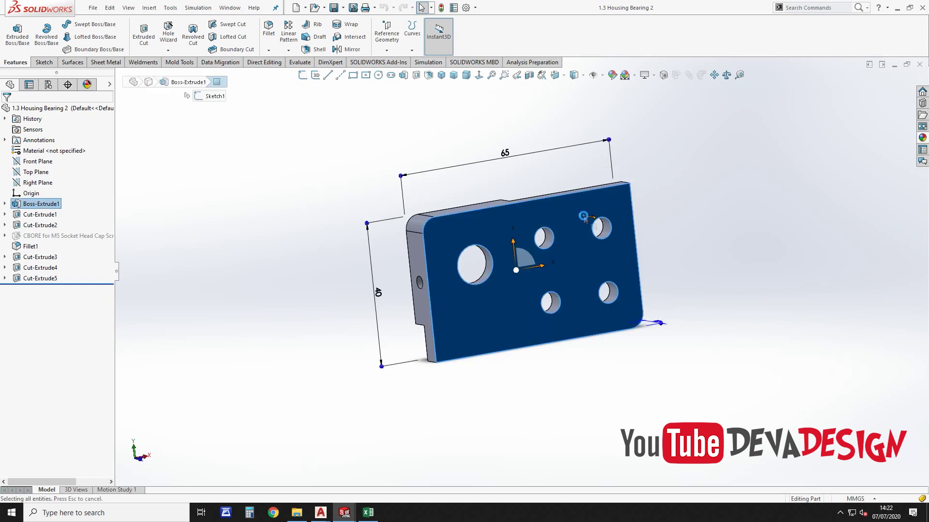
{"action": "right_click", "coordinate": [584, 217]}
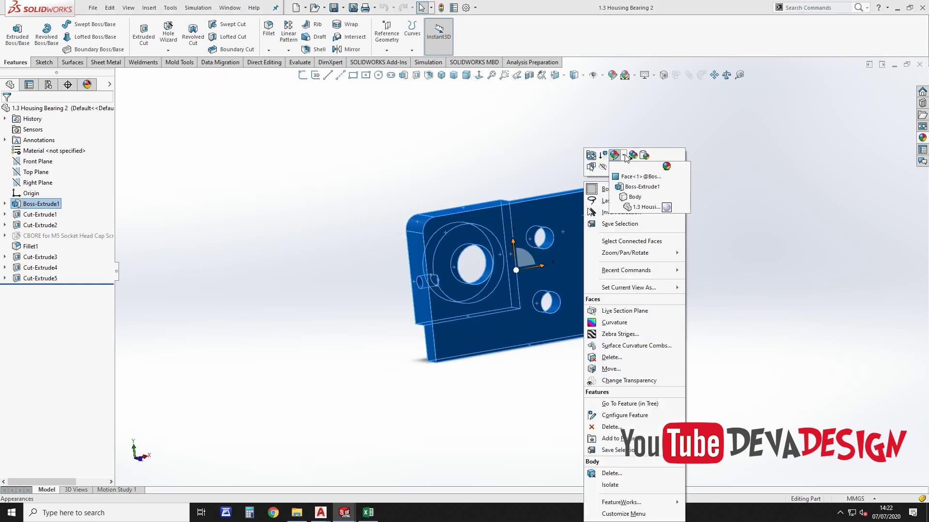
{"action": "left_click", "coordinate": [630, 207]}
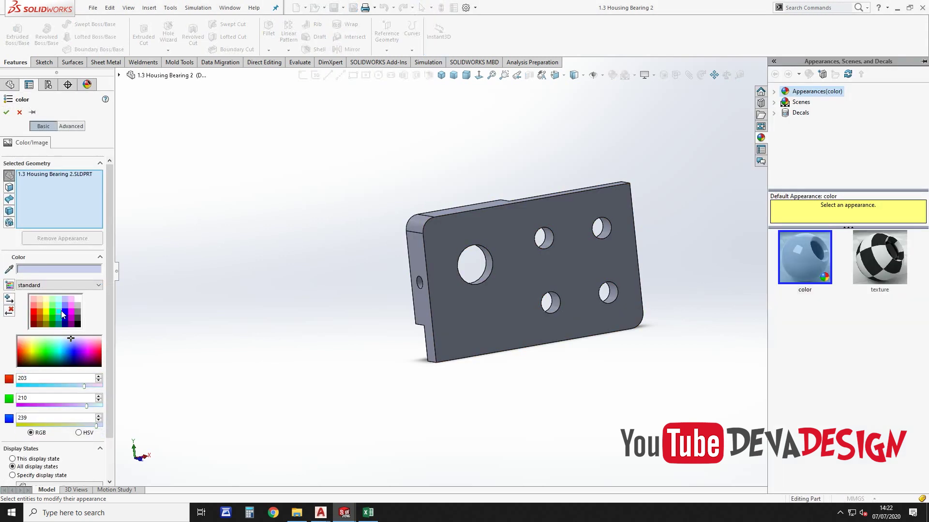
{"action": "left_click", "coordinate": [61, 311]}
{"action": "left_click", "coordinate": [6, 113]}
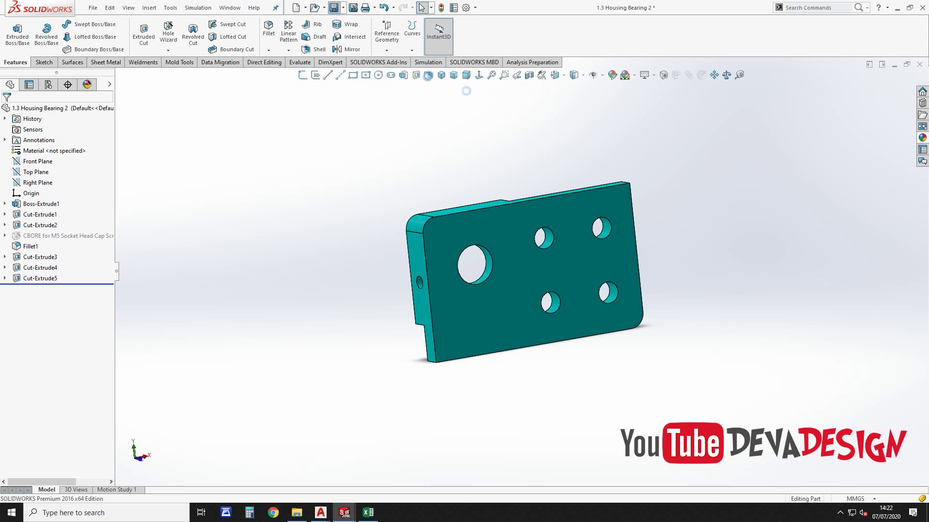
{"action": "left_click", "coordinate": [919, 65]}
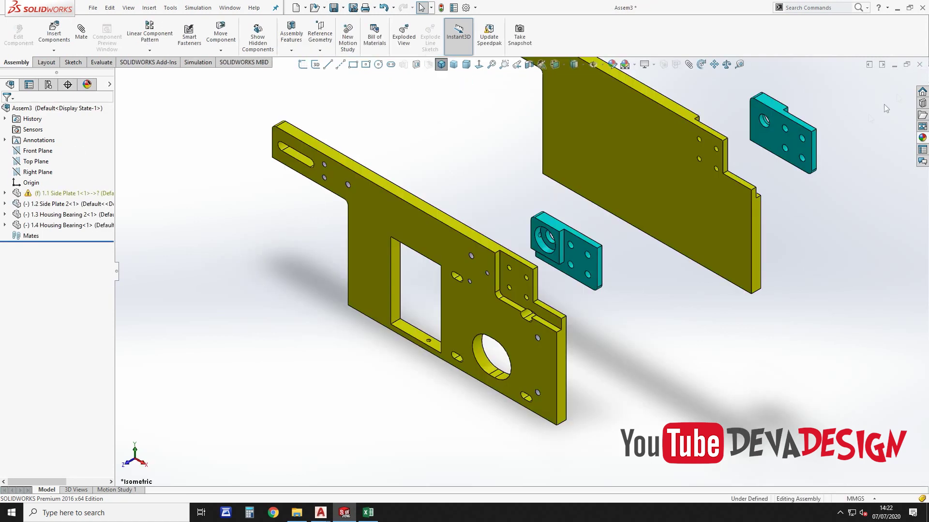
Rotate 1.4 Housing Bearing to face the side plate and mate its back face coincident with the flange
{"action": "left_click", "coordinate": [701, 64]}
{"action": "mouse_move", "coordinate": [575, 246]}
{"action": "left_mouse_down"}
{"action": "mouse_move", "coordinate": [519, 231]}
{"action": "mouse_move", "coordinate": [363, 373]}
{"action": "mouse_move", "coordinate": [391, 401]}
{"action": "left_mouse_up"}
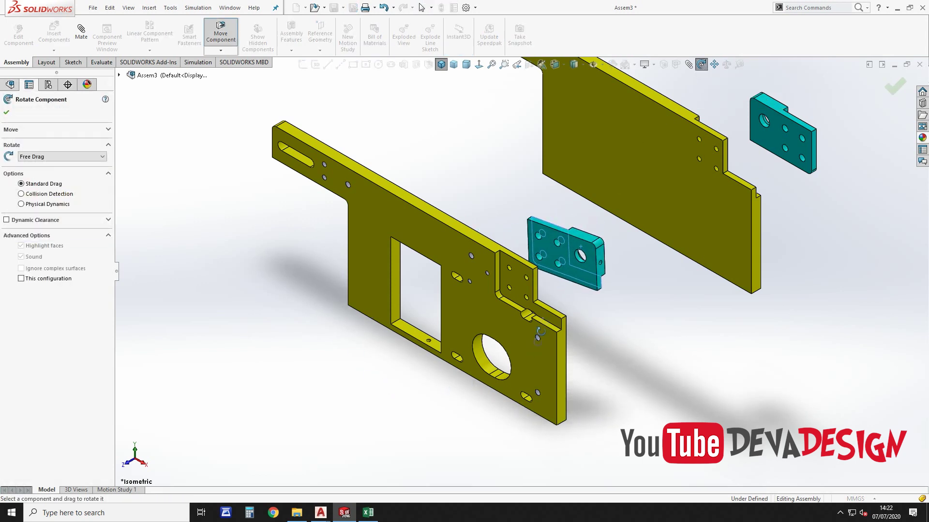
{"action": "key", "text": "Escape"}
{"action": "scroll", "coordinate": [577, 244], "scroll_direction": "down", "scroll_amount": 5}
{"action": "left_click", "coordinate": [438, 304]}
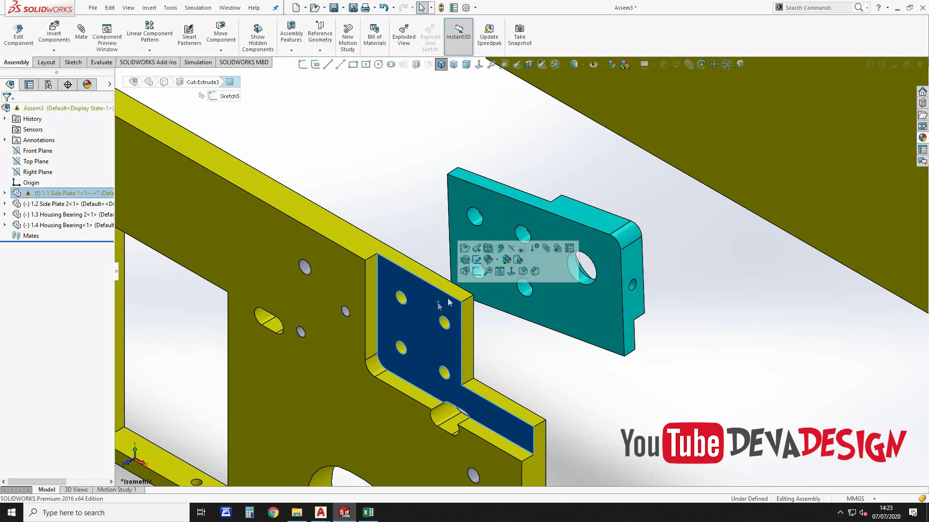
{"action": "left_click", "coordinate": [544, 247]}
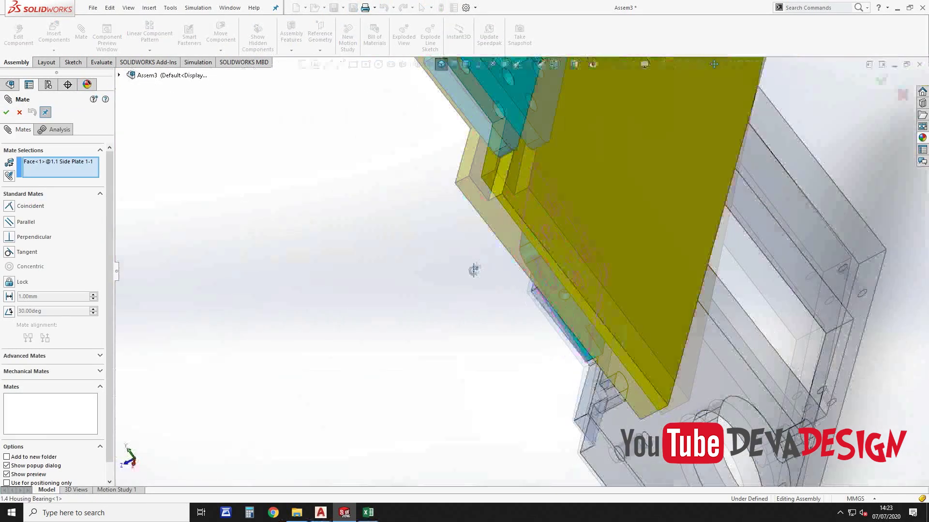
{"action": "middle_click_drag", "start_coordinate": [546, 248], "coordinate": [587, 327]}
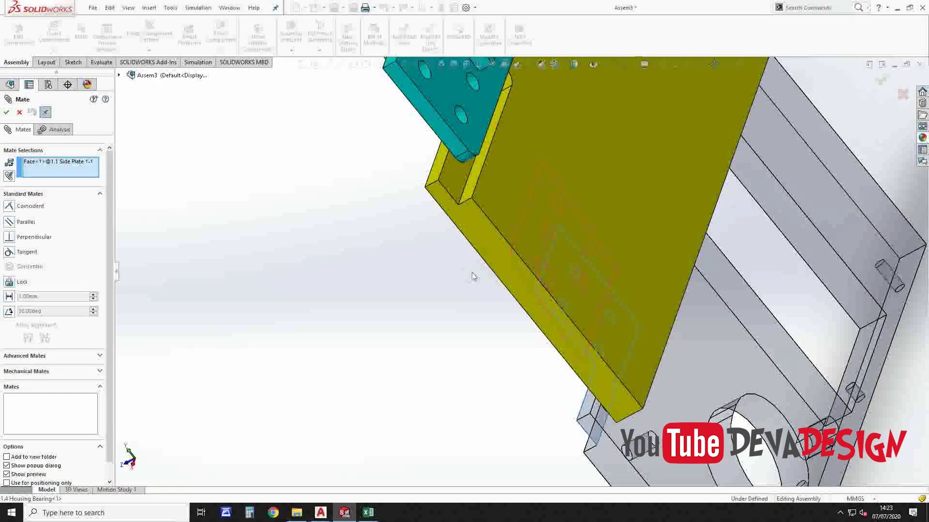
{"action": "left_click", "coordinate": [588, 327]}
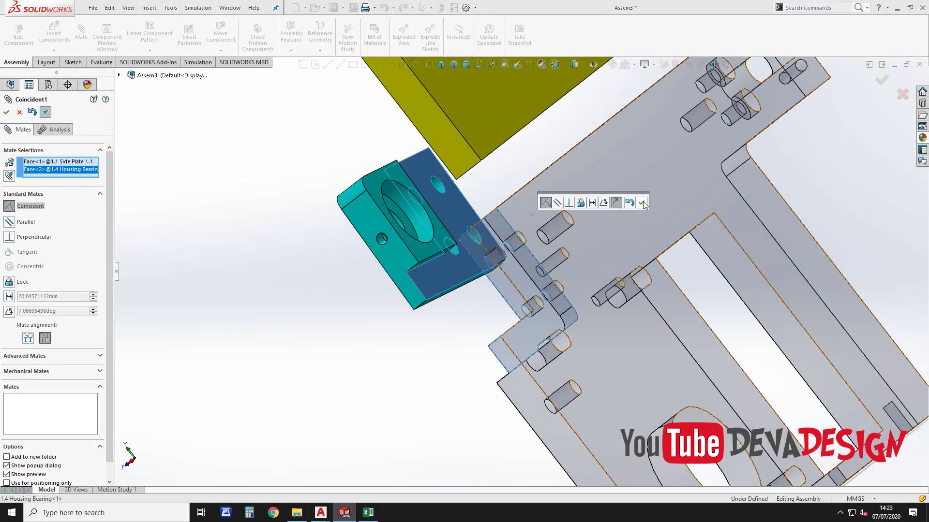
{"action": "left_click", "coordinate": [641, 203]}
Add two concentric mates between bearing bolt holes and side plate holes
{"action": "middle_click_drag", "start_coordinate": [638, 209], "coordinate": [615, 225]}
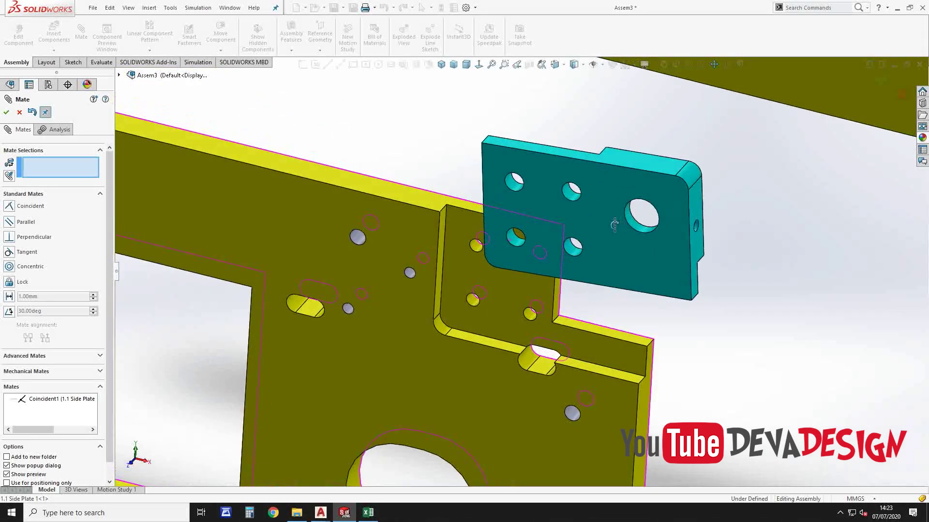
{"action": "scroll", "coordinate": [614, 225], "scroll_direction": "down", "scroll_amount": 3}
{"action": "left_click", "coordinate": [498, 233]}
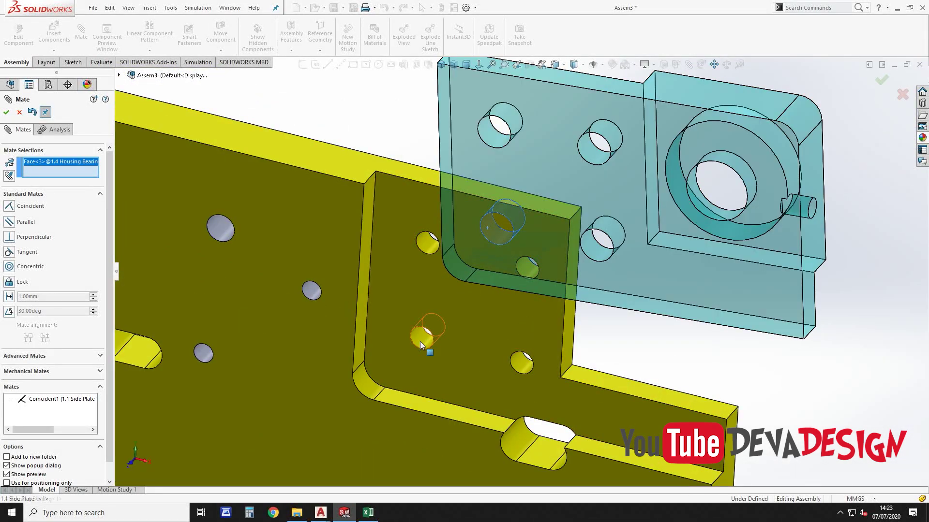
{"action": "left_click", "coordinate": [420, 343]}
{"action": "left_click", "coordinate": [409, 357]}
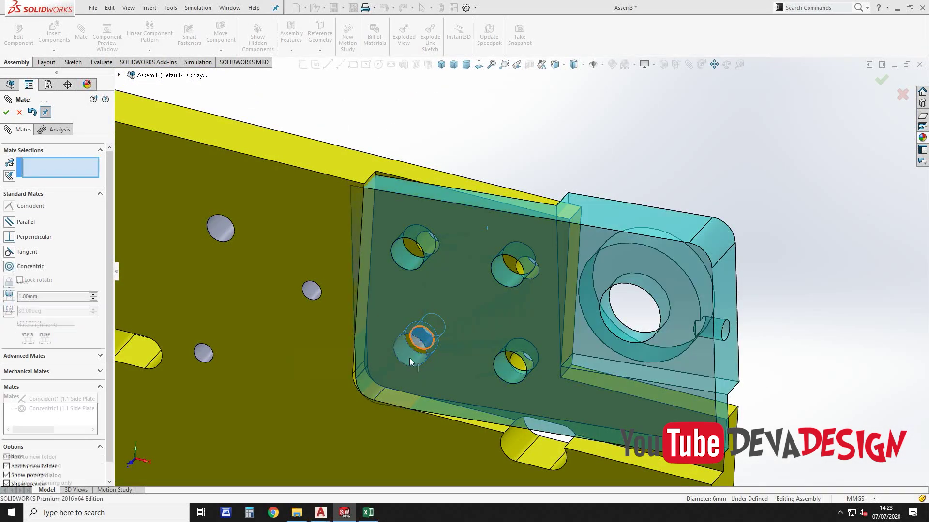
{"action": "left_click", "coordinate": [510, 282]}
{"action": "scroll", "coordinate": [510, 282], "scroll_direction": "down", "scroll_amount": 3}
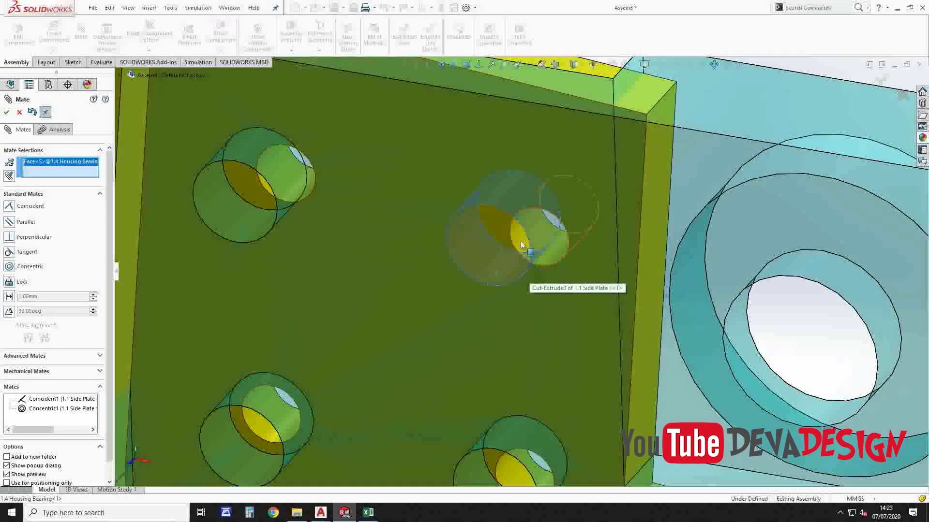
{"action": "left_click", "coordinate": [520, 239]}
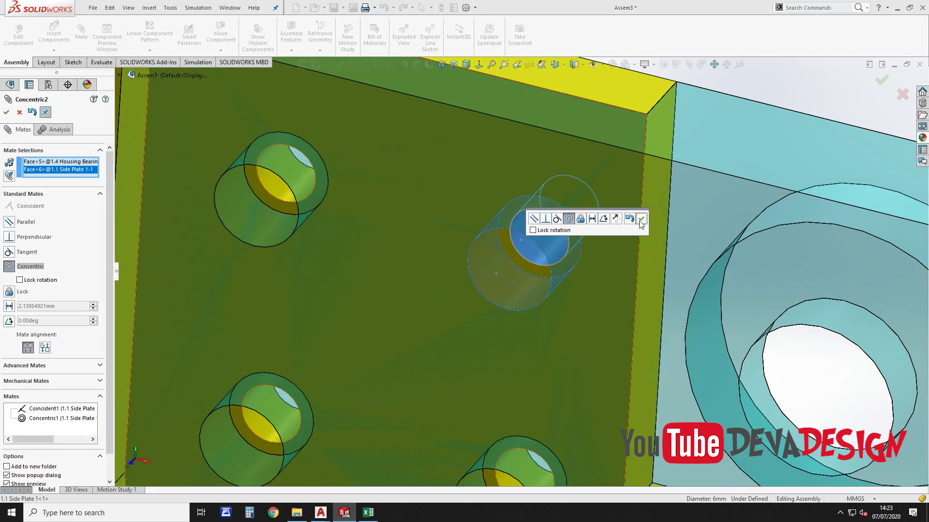
{"action": "left_click", "coordinate": [640, 221]}
Accept the mates and rotate the second housing bearing toward its side plate
{"action": "scroll", "coordinate": [632, 269], "scroll_direction": "up", "scroll_amount": 4}
{"action": "scroll", "coordinate": [601, 290], "scroll_direction": "up", "scroll_amount": 3}
{"action": "scroll", "coordinate": [544, 307], "scroll_direction": "up", "scroll_amount": 2}
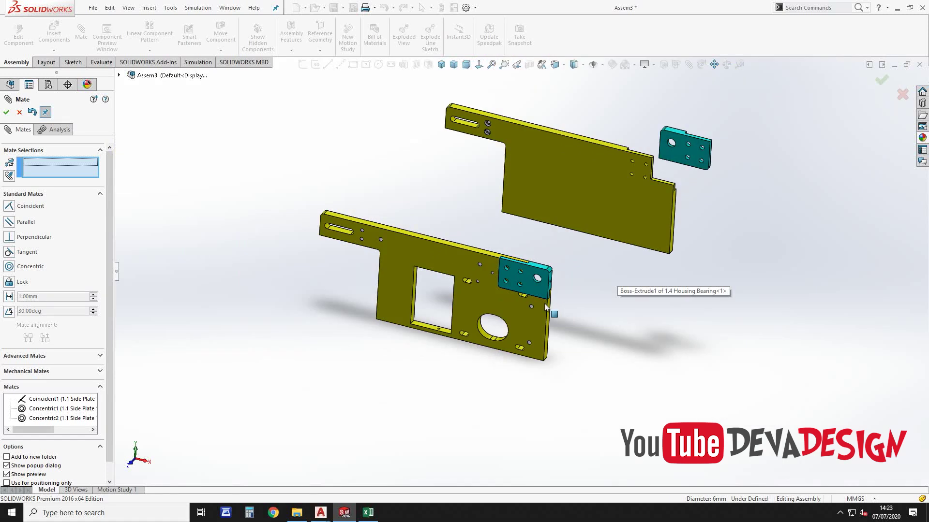
{"action": "left_click", "coordinate": [882, 81]}
{"action": "left_click", "coordinate": [702, 65]}
{"action": "left_click_drag", "start_coordinate": [696, 154], "coordinate": [462, 224]}
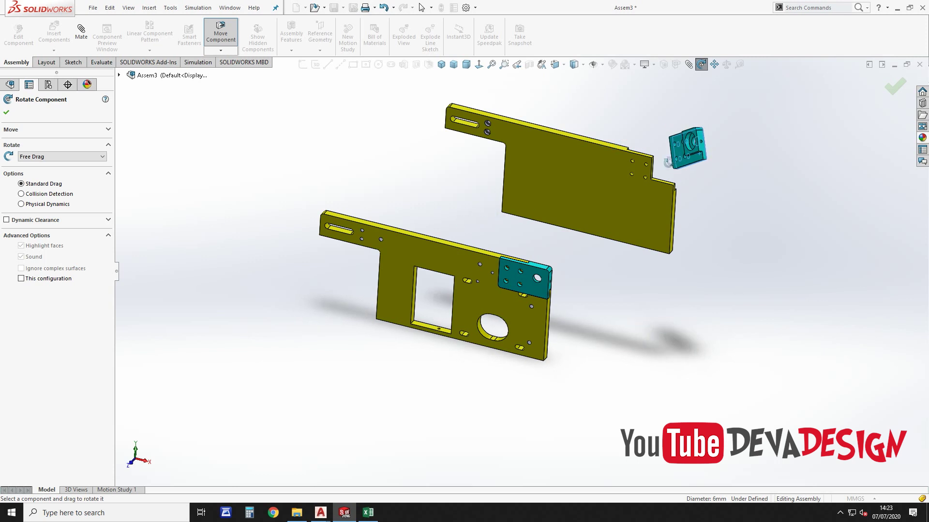
Mate the 1.3 Housing Bearing 2 face coincident with the 1.2 Side Plate 2 flange face
{"action": "key", "text": "Escape"}
{"action": "scroll", "coordinate": [674, 154], "scroll_direction": "down", "scroll_amount": 2}
{"action": "left_click", "coordinate": [677, 157]}
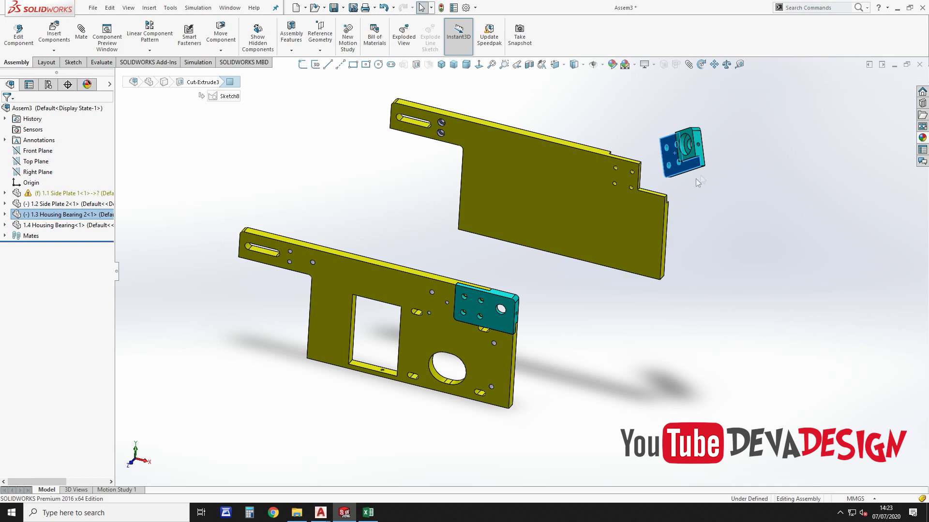
{"action": "left_click", "coordinate": [81, 32]}
{"action": "middle_click_drag", "start_coordinate": [532, 217], "coordinate": [417, 236]}
{"action": "scroll", "coordinate": [413, 234], "scroll_direction": "down", "scroll_amount": 2}
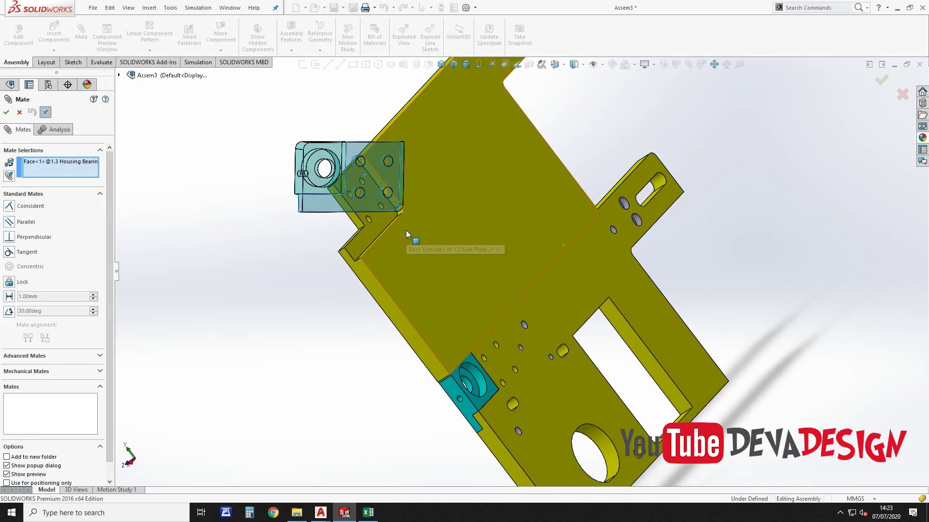
{"action": "left_click", "coordinate": [376, 220]}
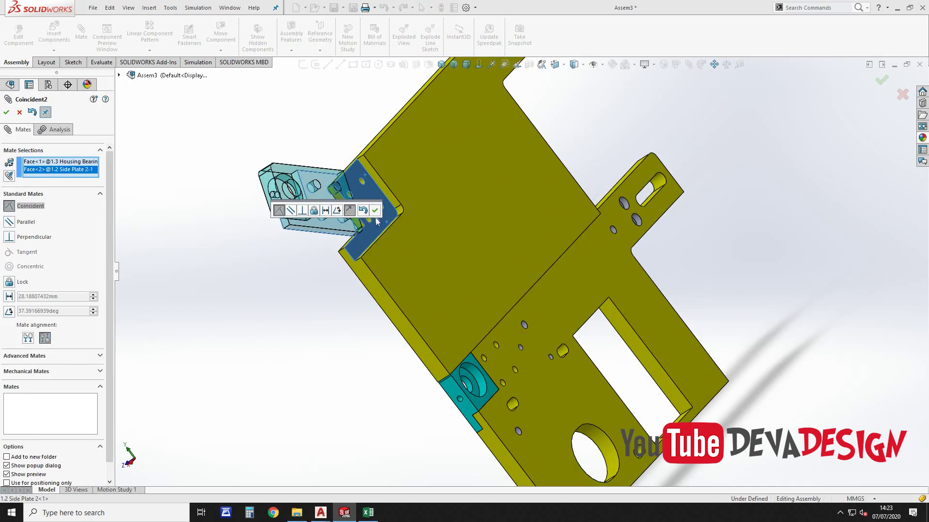
{"action": "left_click", "coordinate": [375, 210]}
Align two bearing bolt holes concentric with the side plate holes and close the mate tool
{"action": "scroll", "coordinate": [353, 195], "scroll_direction": "down", "scroll_amount": 3}
{"action": "scroll", "coordinate": [353, 195], "scroll_direction": "down", "scroll_amount": 2}
{"action": "left_click", "coordinate": [389, 207]}
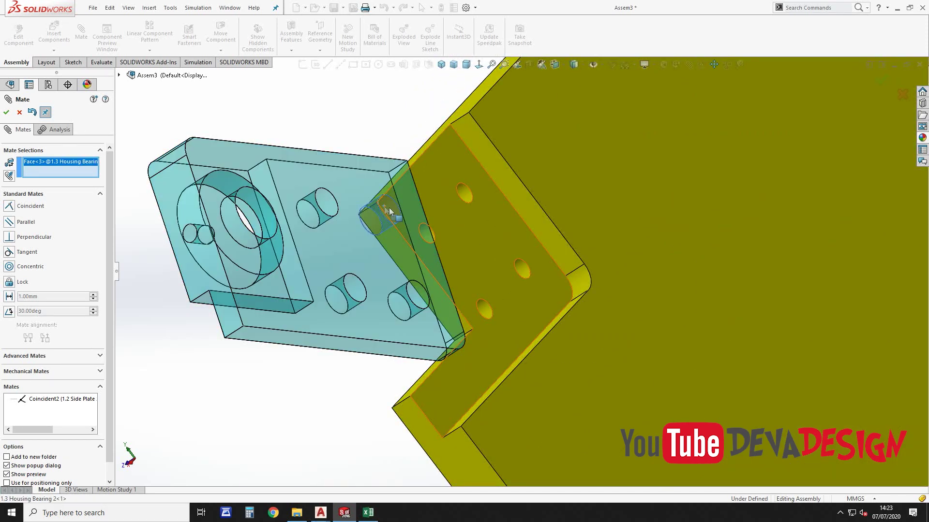
{"action": "left_click", "coordinate": [468, 197]}
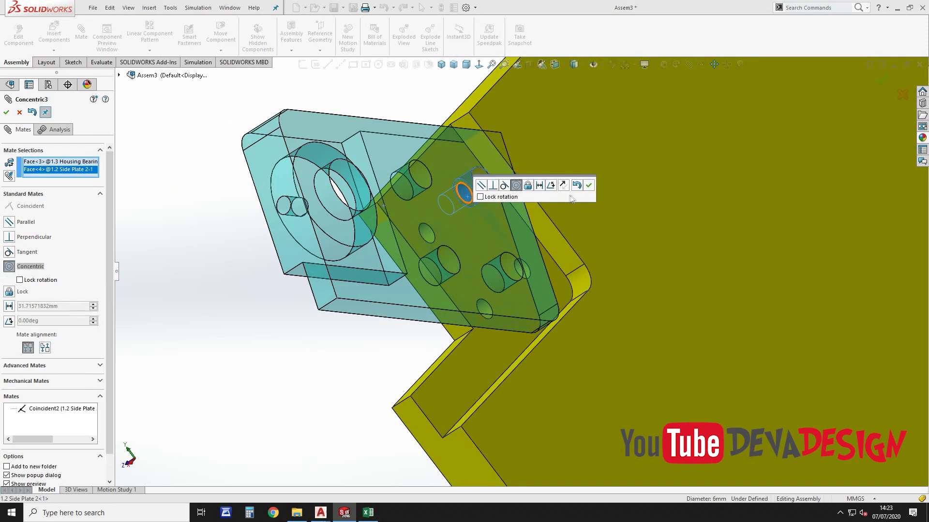
{"action": "left_click", "coordinate": [590, 186]}
{"action": "scroll", "coordinate": [556, 222], "scroll_direction": "down", "scroll_amount": 2}
{"action": "scroll", "coordinate": [484, 281], "scroll_direction": "down", "scroll_amount": 2}
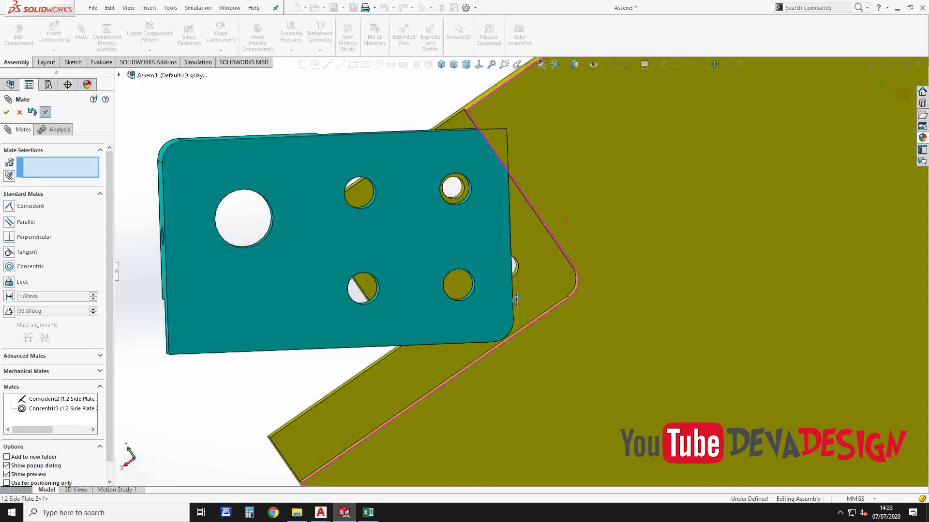
{"action": "scroll", "coordinate": [467, 294], "scroll_direction": "down", "scroll_amount": 2}
{"action": "left_click", "coordinate": [465, 289]}
{"action": "scroll", "coordinate": [532, 242], "scroll_direction": "down", "scroll_amount": 3}
{"action": "left_click", "coordinate": [541, 232]}
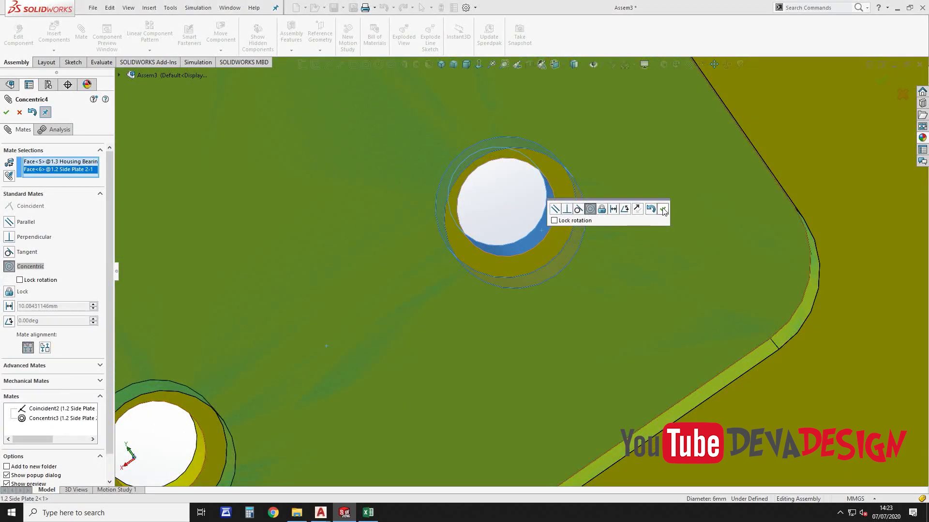
{"action": "left_click", "coordinate": [648, 209]}
{"action": "left_click", "coordinate": [441, 64]}
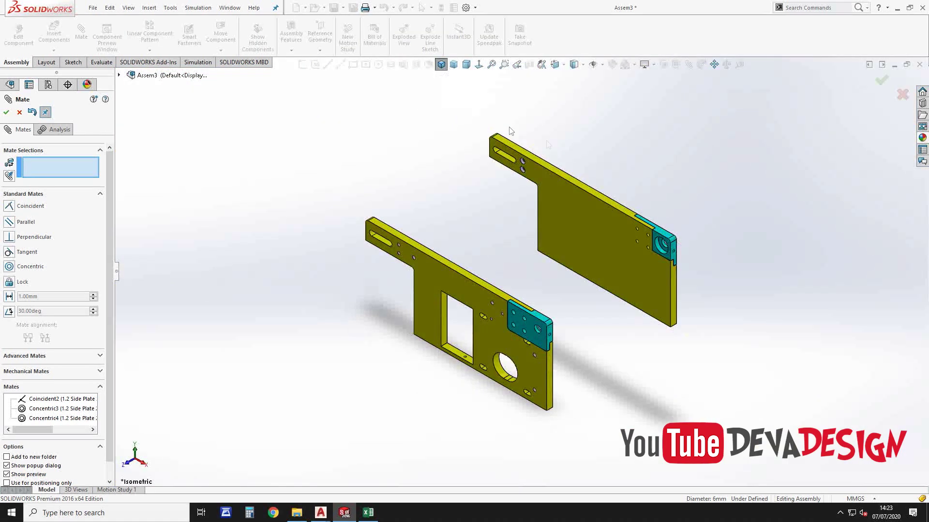
{"action": "key", "text": "Escape"}
Insert the Tail Pulley roller upright between the two side plates and inspect it
{"action": "scroll", "coordinate": [625, 178], "scroll_direction": "up", "scroll_amount": 1}
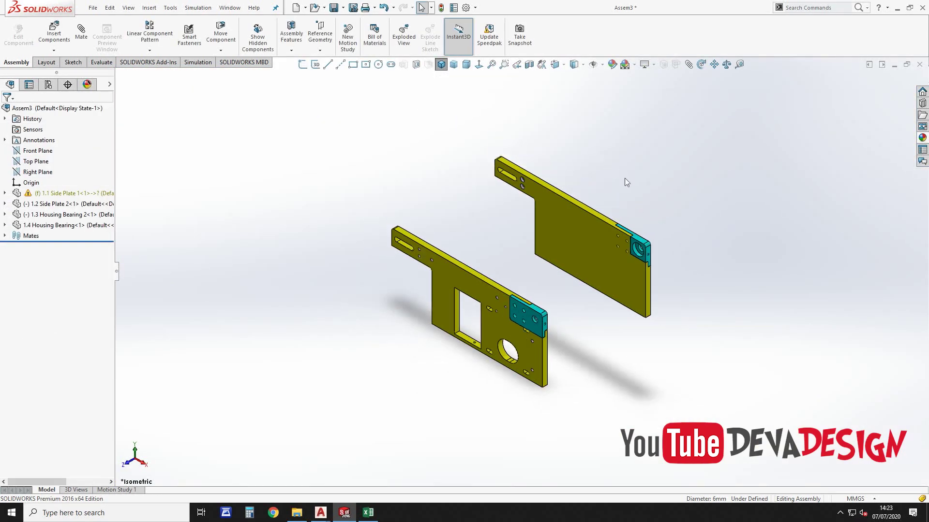
{"action": "scroll", "coordinate": [625, 178], "scroll_direction": "up", "scroll_amount": 1}
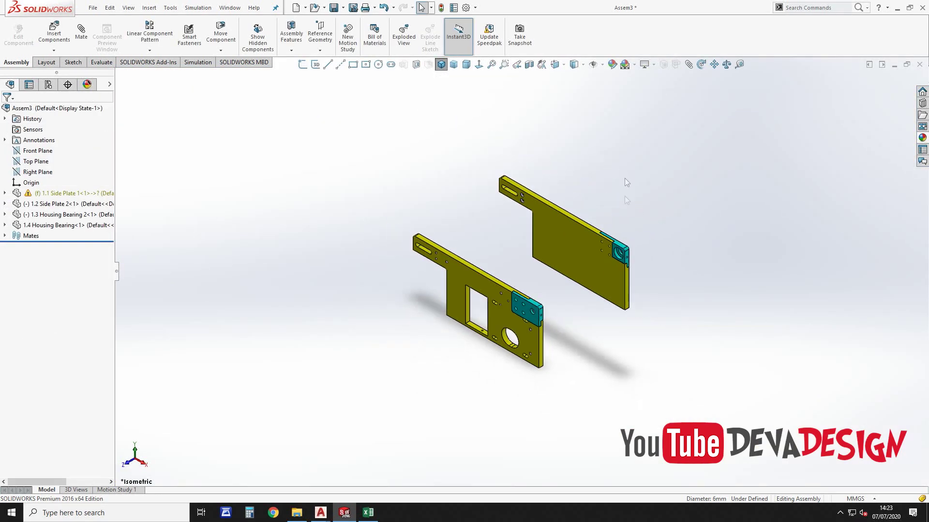
{"action": "left_click", "coordinate": [55, 41]}
{"action": "left_click", "coordinate": [61, 280]}
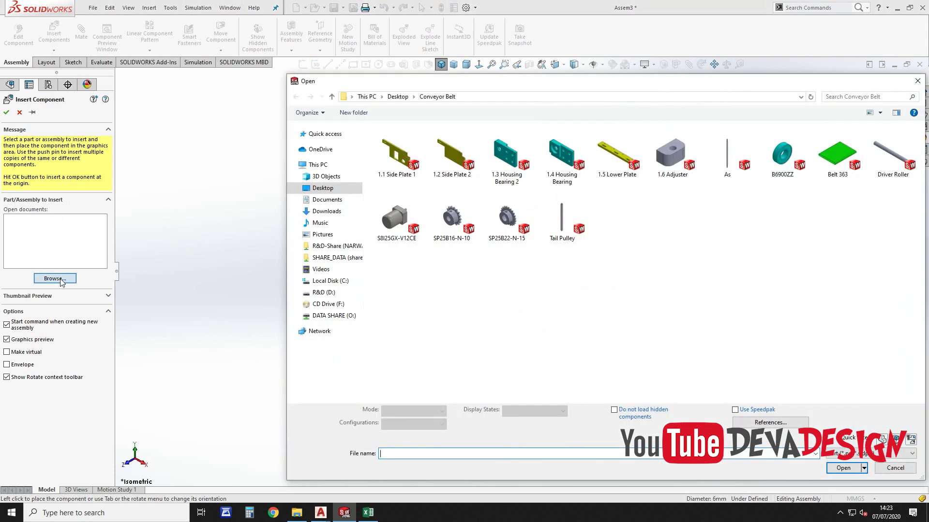
{"action": "left_click", "coordinate": [564, 220]}
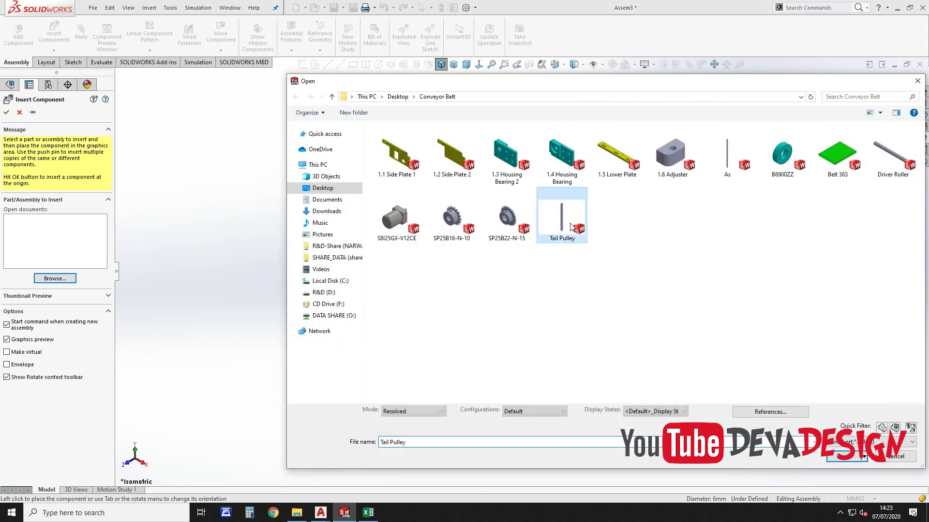
{"action": "left_click", "coordinate": [839, 460]}
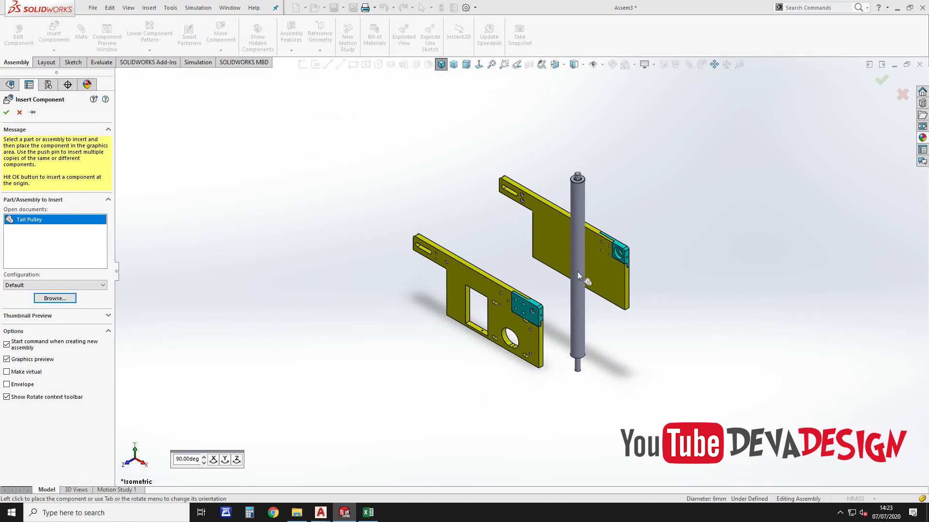
{"action": "left_click", "coordinate": [577, 275]}
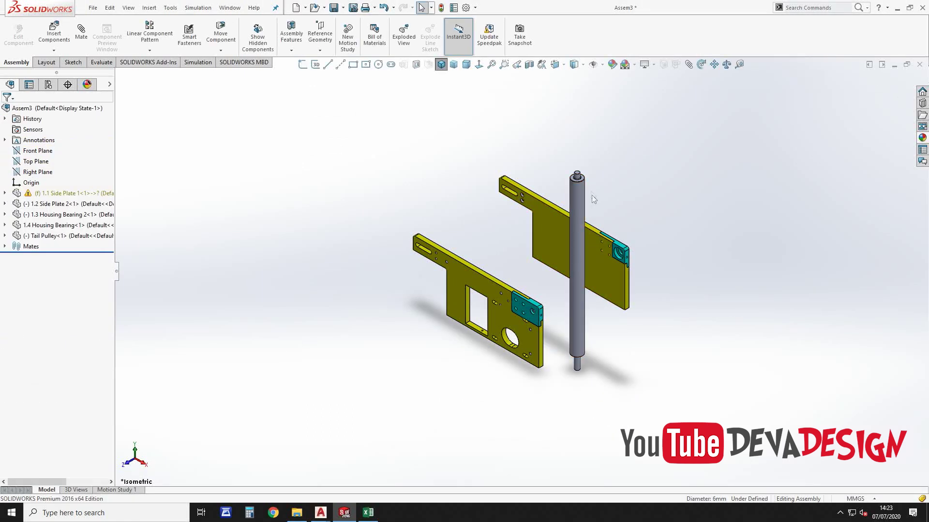
{"action": "scroll", "coordinate": [591, 195], "scroll_direction": "down", "scroll_amount": 5}
{"action": "scroll", "coordinate": [592, 194], "scroll_direction": "down", "scroll_amount": 3}
{"action": "middle_click_drag", "start_coordinate": [516, 207], "coordinate": [532, 223]}
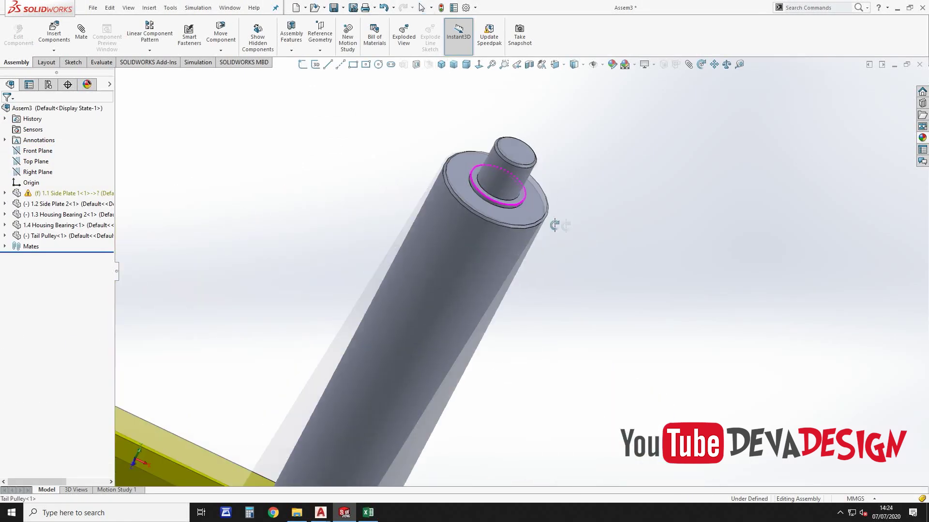
{"action": "scroll", "coordinate": [540, 243], "scroll_direction": "up", "scroll_amount": 5}
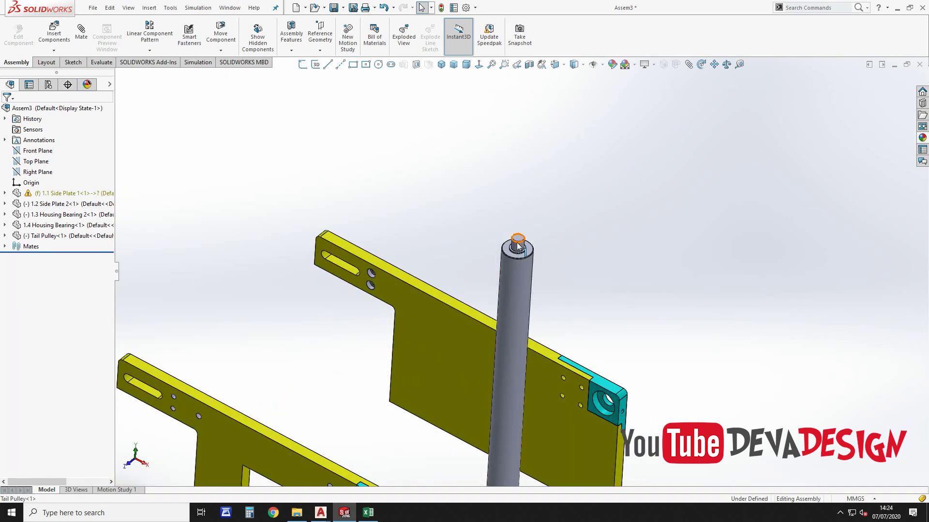
{"action": "scroll", "coordinate": [518, 246], "scroll_direction": "up", "scroll_amount": 3}
Insert a B6900ZZ bearing beside the right plate's housing and select it
{"action": "left_click", "coordinate": [54, 34]}
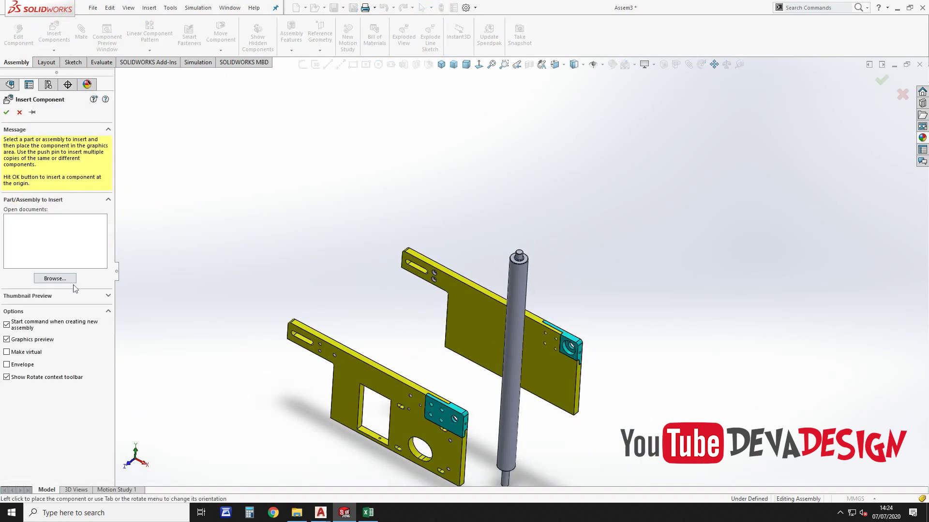
{"action": "left_click", "coordinate": [68, 279]}
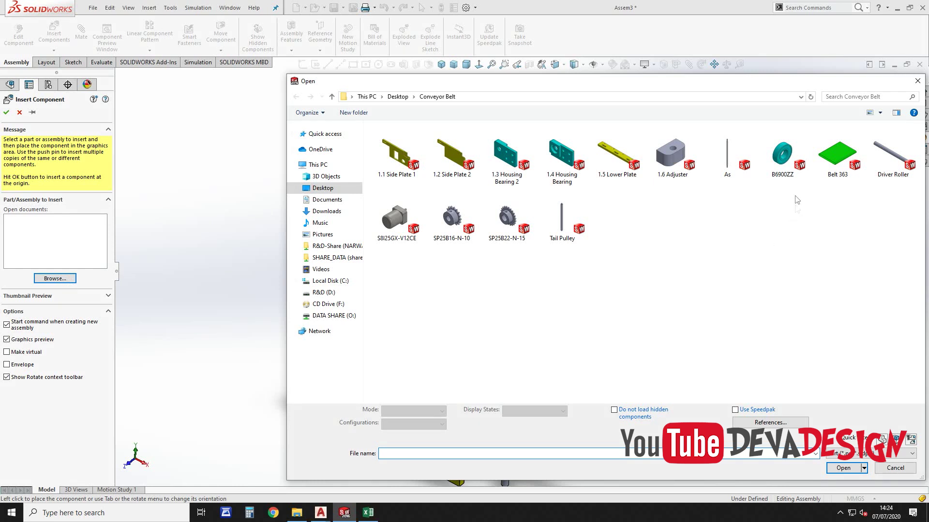
{"action": "left_click", "coordinate": [780, 165]}
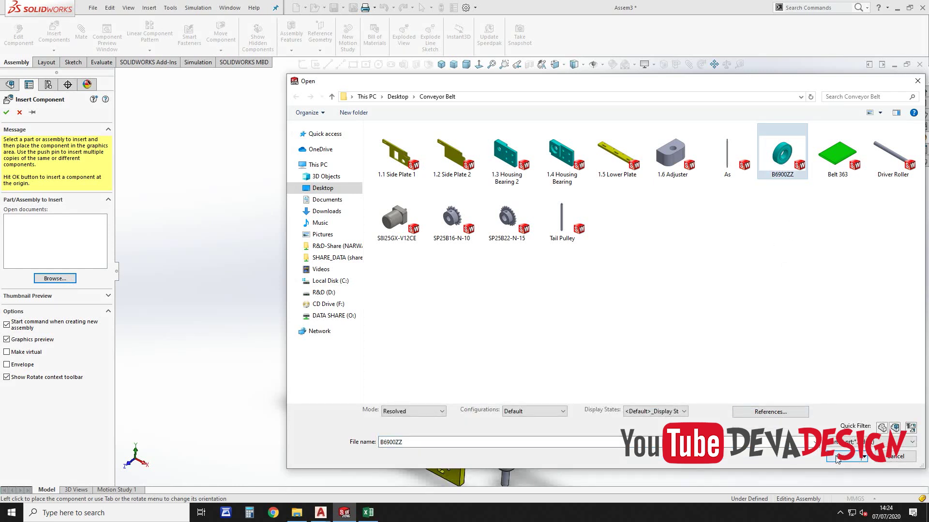
{"action": "left_click", "coordinate": [837, 458]}
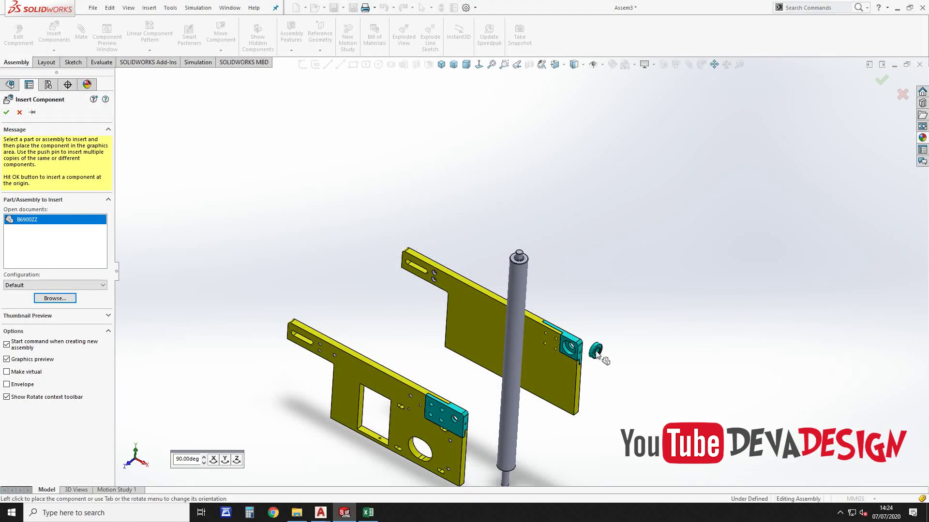
{"action": "left_click", "coordinate": [596, 352]}
{"action": "scroll", "coordinate": [602, 365], "scroll_direction": "down", "scroll_amount": 5}
{"action": "left_click", "coordinate": [556, 298]}
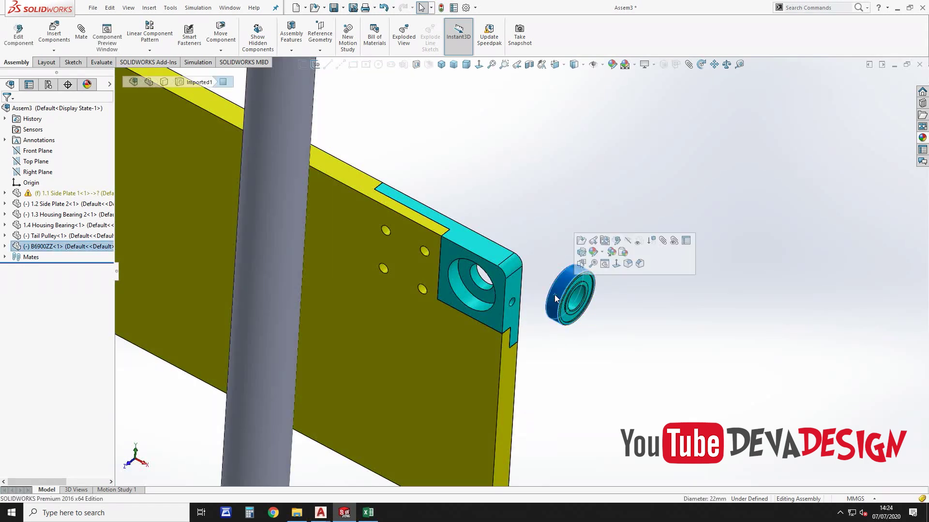
Mate the B6900ZZ bearing concentric with the housing bore and coincident with its face
{"action": "left_click", "coordinate": [663, 242]}
{"action": "left_click", "coordinate": [455, 281]}
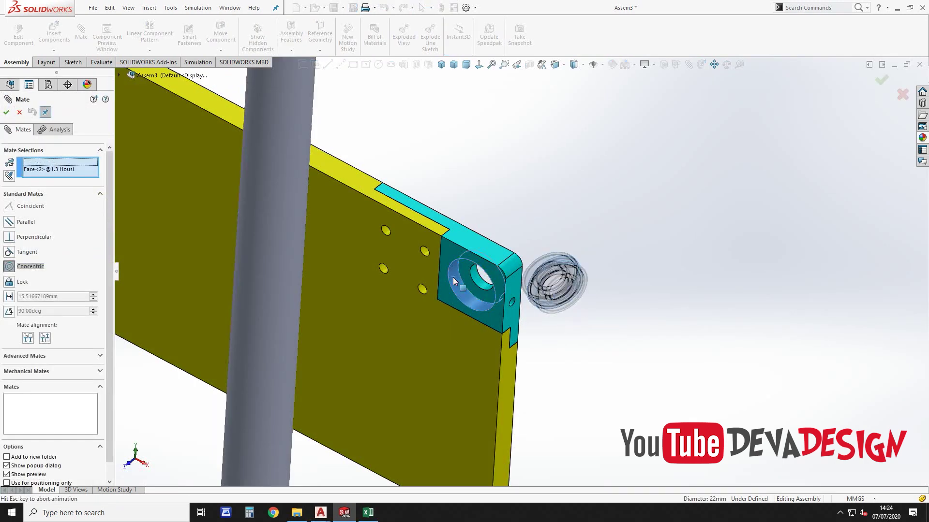
{"action": "left_click", "coordinate": [442, 293]}
{"action": "left_click", "coordinate": [484, 285]}
{"action": "middle_click_drag", "start_coordinate": [484, 286], "coordinate": [395, 321]}
{"action": "scroll", "coordinate": [479, 247], "scroll_direction": "down", "scroll_amount": 3}
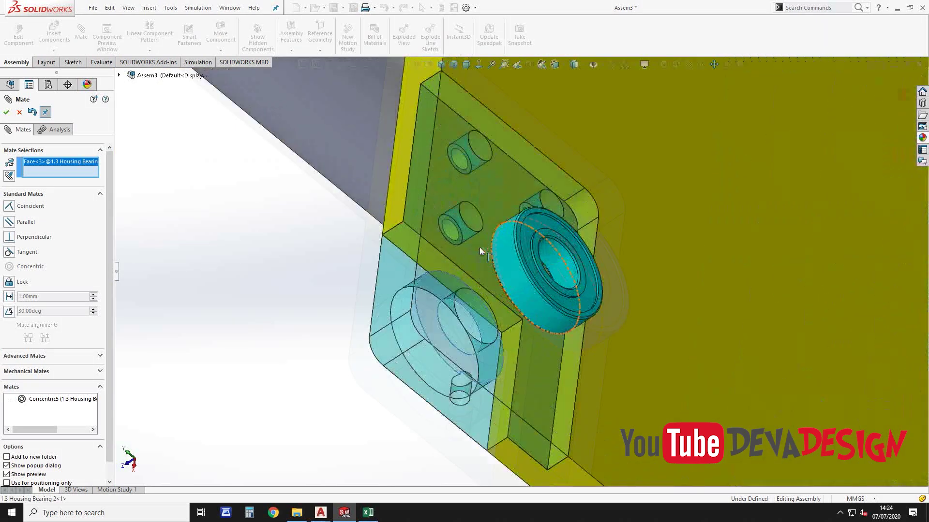
{"action": "scroll", "coordinate": [532, 204], "scroll_direction": "down", "scroll_amount": 4}
{"action": "left_click", "coordinate": [539, 195]}
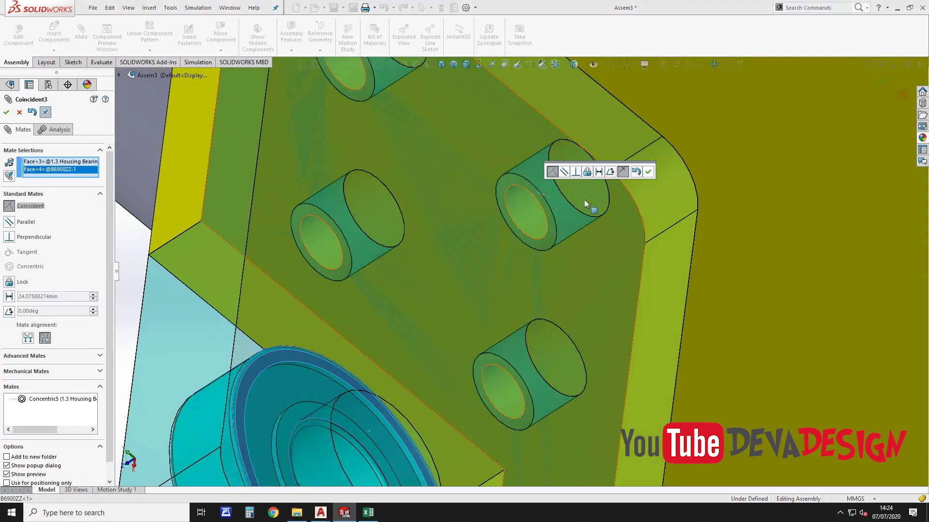
{"action": "left_click", "coordinate": [550, 171]}
Close the mate tool and drop a copy of the bearing near the left plate
{"action": "scroll", "coordinate": [527, 266], "scroll_direction": "up", "scroll_amount": 5}
{"action": "mouse_move", "coordinate": [451, 316]}
{"action": "middle_mouse_down"}
{"action": "mouse_move", "coordinate": [638, 228]}
{"action": "mouse_move", "coordinate": [566, 233]}
{"action": "middle_mouse_up"}
{"action": "scroll", "coordinate": [594, 253], "scroll_direction": "down", "scroll_amount": 5}
{"action": "key", "text": "Escape"}
{"action": "scroll", "coordinate": [561, 240], "scroll_direction": "up", "scroll_amount": 3}
{"action": "scroll", "coordinate": [566, 232], "scroll_direction": "down", "scroll_amount": 3}
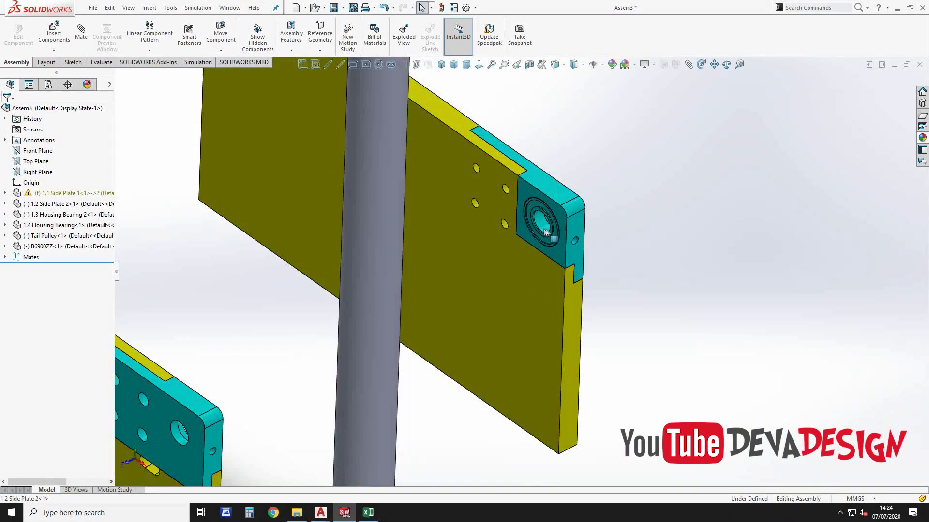
{"action": "mouse_move", "coordinate": [542, 225]}
{"action": "left_mouse_down"}
{"action": "mouse_move", "coordinate": [529, 271]}
{"action": "mouse_move", "coordinate": [245, 398]}
{"action": "left_mouse_up"}
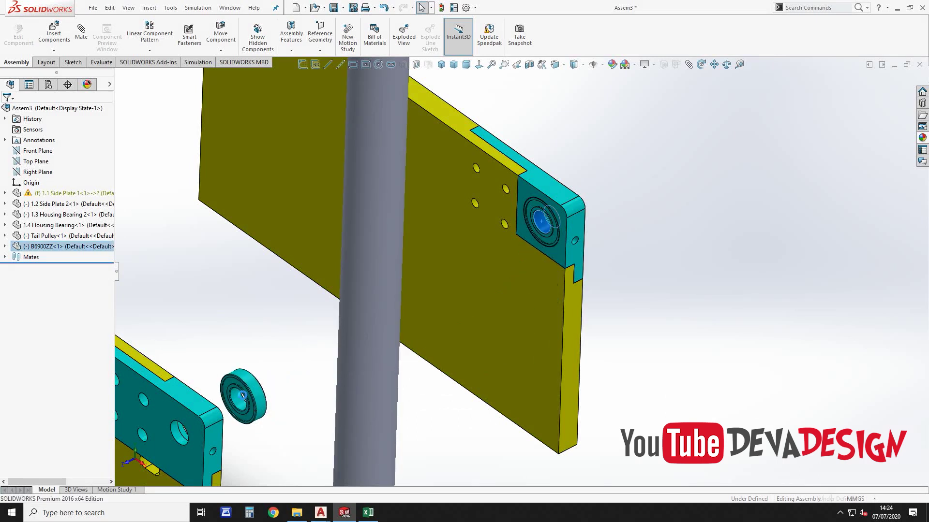
Make the copied B6900ZZ bearing concentric with the 1.4 Housing Bearing bore
{"action": "left_click", "coordinate": [243, 395]}
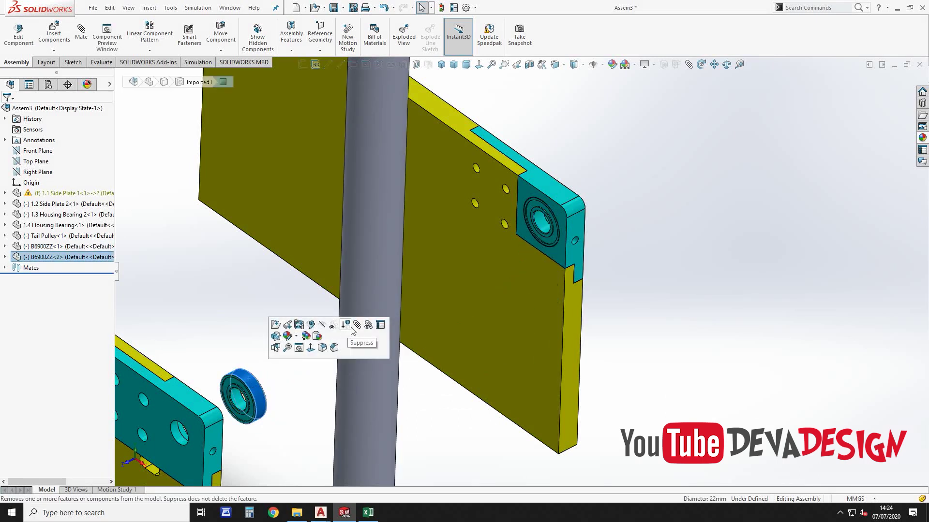
{"action": "key", "text": "f"}
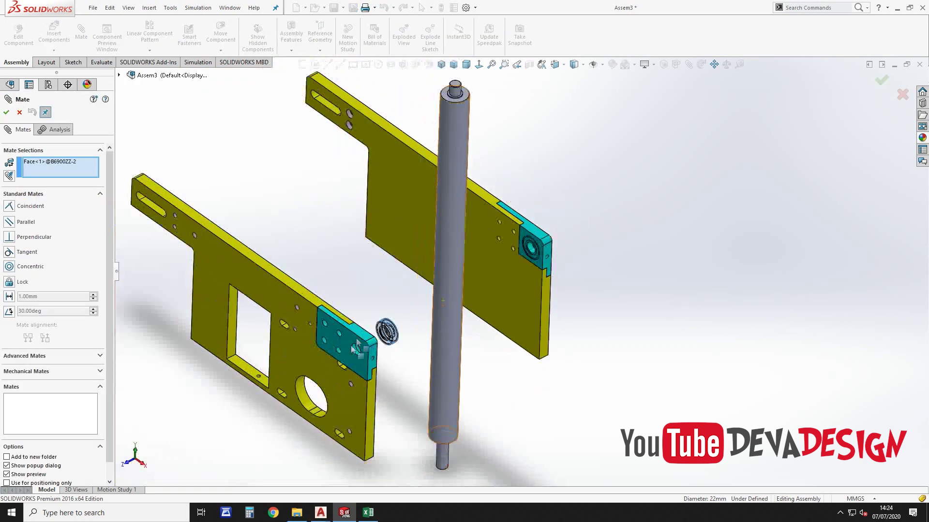
{"action": "middle_click_drag", "start_coordinate": [359, 339], "coordinate": [426, 333]}
{"action": "scroll", "coordinate": [434, 330], "scroll_direction": "down", "scroll_amount": 5}
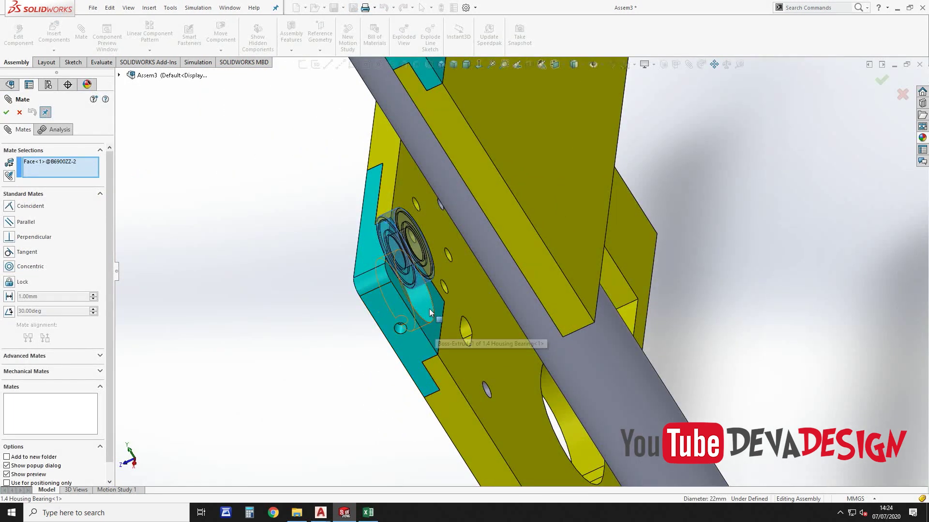
{"action": "left_click", "coordinate": [429, 308]}
{"action": "left_click", "coordinate": [419, 325]}
Mate the bearing face coincident with the housing face so it sits flush
{"action": "mouse_move", "coordinate": [409, 302]}
{"action": "middle_mouse_down"}
{"action": "mouse_move", "coordinate": [447, 310]}
{"action": "mouse_move", "coordinate": [532, 275]}
{"action": "middle_mouse_up"}
{"action": "left_click", "coordinate": [447, 309]}
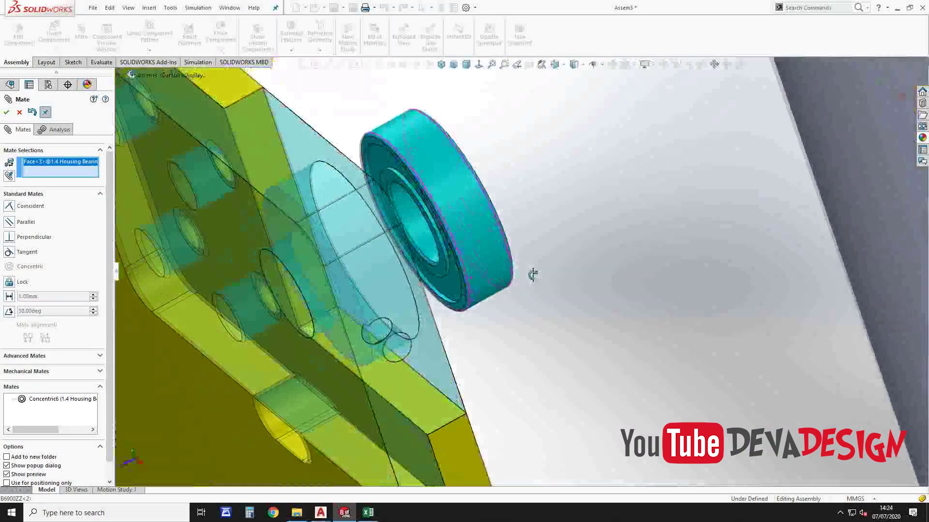
{"action": "left_click", "coordinate": [368, 145]}
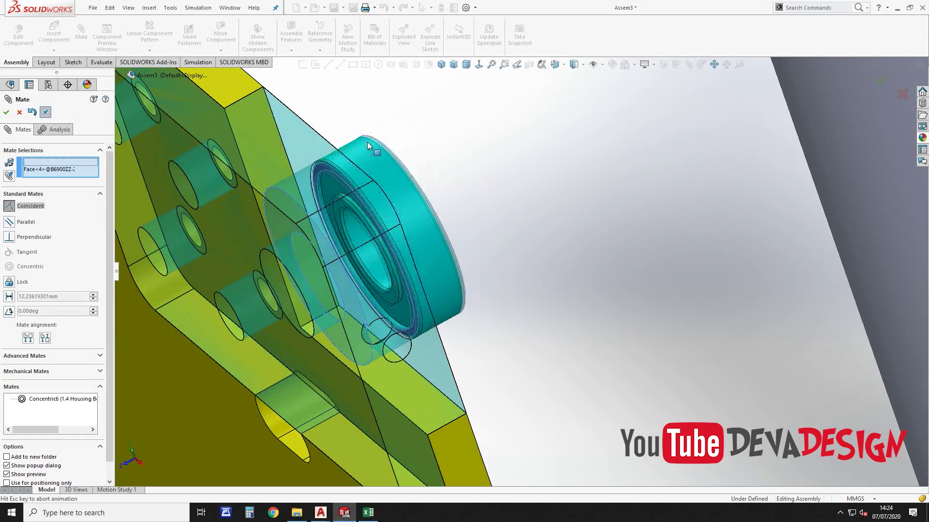
{"action": "left_click", "coordinate": [355, 123]}
{"action": "scroll", "coordinate": [483, 218], "scroll_direction": "up", "scroll_amount": 5}
Mate the tail pulley shaft concentric with the first bearing bore
{"action": "scroll", "coordinate": [535, 128], "scroll_direction": "up", "scroll_amount": 3}
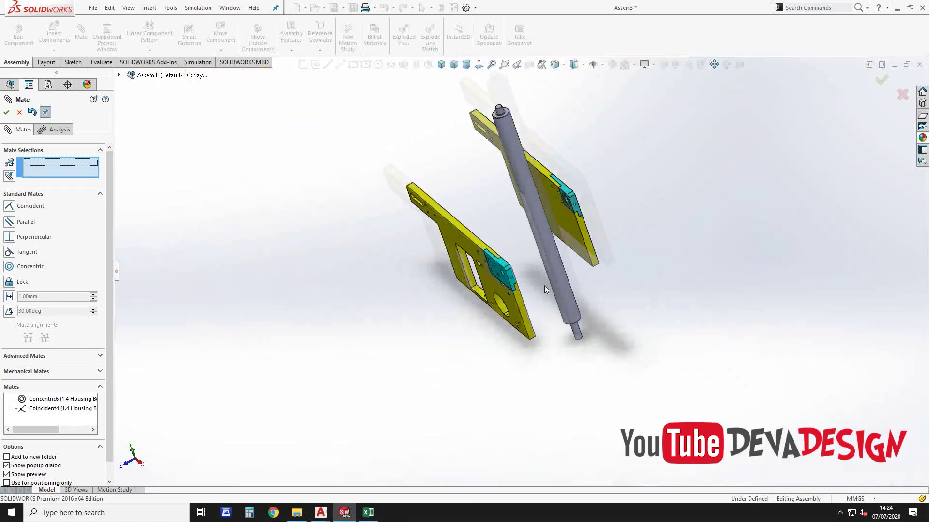
{"action": "scroll", "coordinate": [476, 147], "scroll_direction": "down", "scroll_amount": 4}
{"action": "left_click", "coordinate": [447, 155]}
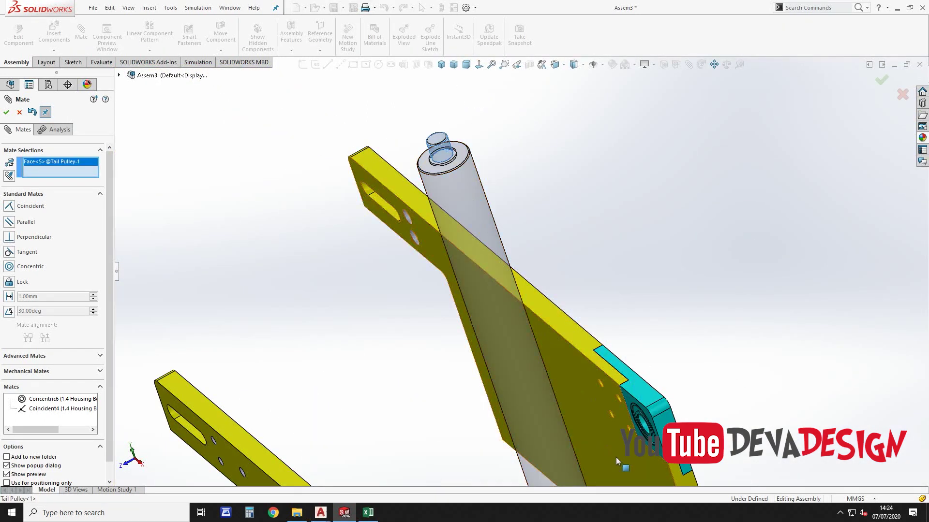
{"action": "key", "text": "ctrl+7"}
{"action": "left_click", "coordinate": [624, 425]}
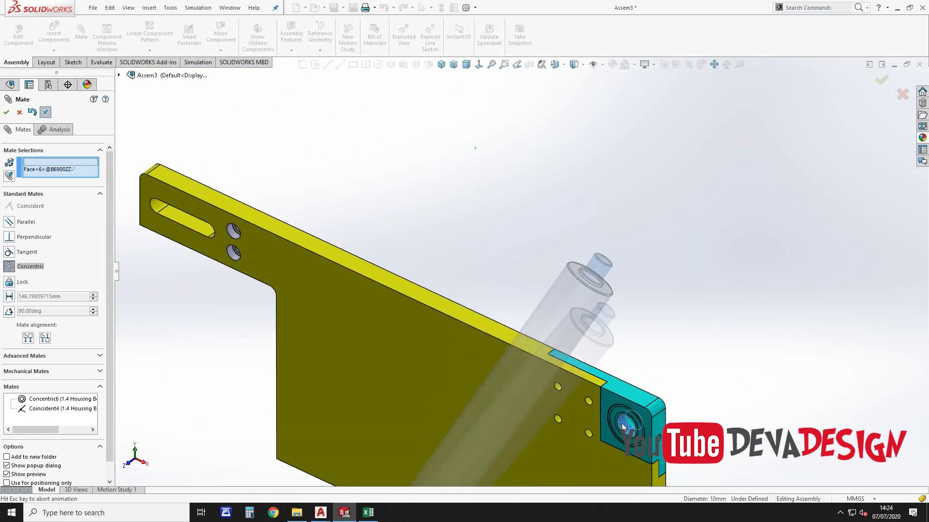
{"action": "left_click", "coordinate": [740, 439]}
Seat the shaft shoulder flush against the bearing face with a coincident mate
{"action": "scroll", "coordinate": [466, 348], "scroll_direction": "down", "scroll_amount": 4}
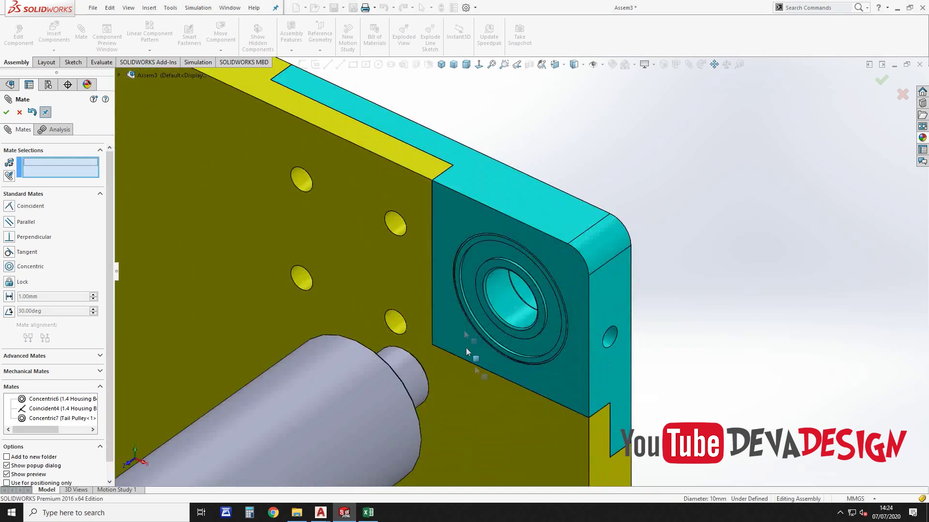
{"action": "scroll", "coordinate": [512, 245], "scroll_direction": "down", "scroll_amount": 4}
{"action": "left_click", "coordinate": [512, 245]}
{"action": "scroll", "coordinate": [512, 245], "scroll_direction": "up", "scroll_amount": 3}
{"action": "middle_click_drag", "start_coordinate": [512, 245], "coordinate": [481, 328]}
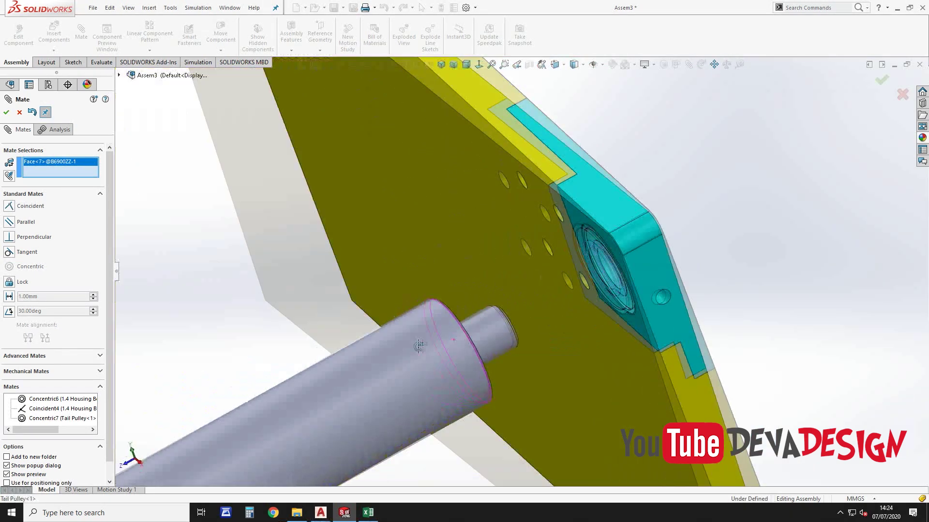
{"action": "scroll", "coordinate": [481, 327], "scroll_direction": "down", "scroll_amount": 4}
{"action": "left_click", "coordinate": [469, 311]}
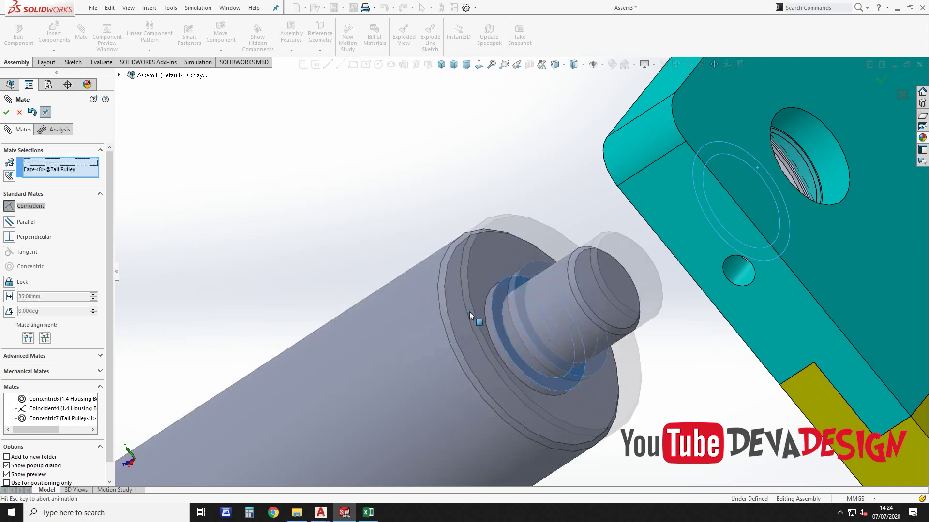
{"action": "left_click", "coordinate": [579, 329]}
Make the shaft's far end concentric with the B6900ZZ-2 bearing bore
{"action": "mouse_move", "coordinate": [674, 260]}
{"action": "middle_mouse_down"}
{"action": "mouse_move", "coordinate": [713, 255]}
{"action": "mouse_move", "coordinate": [707, 258]}
{"action": "middle_mouse_up"}
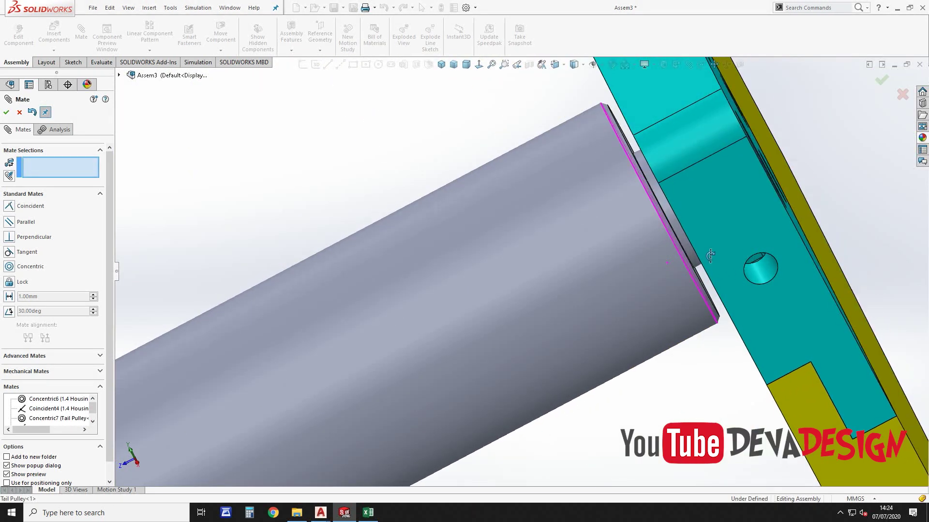
{"action": "scroll", "coordinate": [706, 258], "scroll_direction": "up", "scroll_amount": 3}
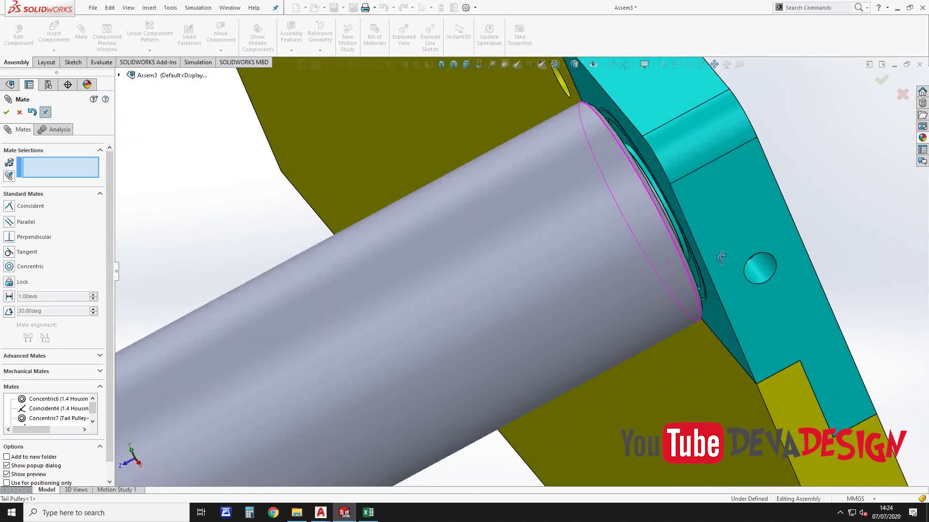
{"action": "scroll", "coordinate": [706, 262], "scroll_direction": "up", "scroll_amount": 4}
{"action": "scroll", "coordinate": [608, 289], "scroll_direction": "up", "scroll_amount": 3}
{"action": "scroll", "coordinate": [289, 400], "scroll_direction": "down", "scroll_amount": 2}
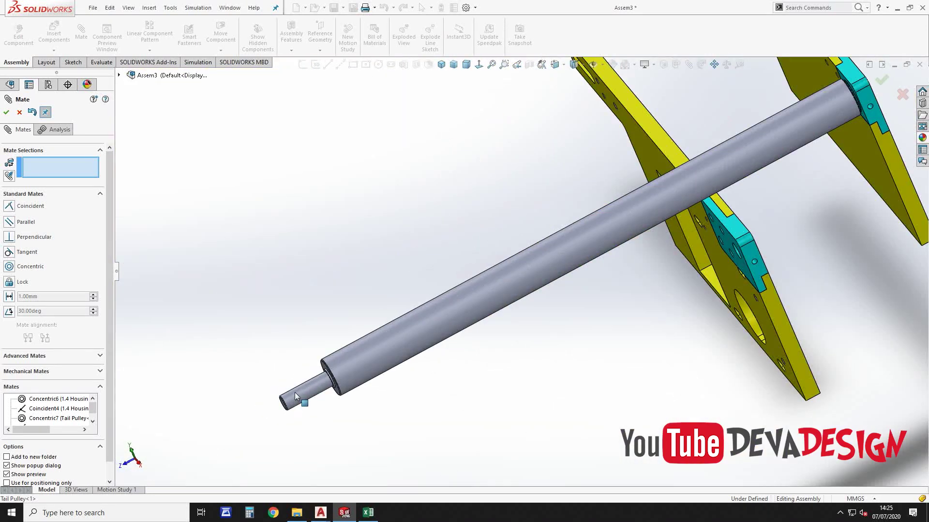
{"action": "left_click", "coordinate": [291, 401]}
{"action": "scroll", "coordinate": [733, 280], "scroll_direction": "down", "scroll_amount": 3}
{"action": "scroll", "coordinate": [738, 274], "scroll_direction": "down", "scroll_amount": 3}
{"action": "scroll", "coordinate": [738, 270], "scroll_direction": "down", "scroll_amount": 2}
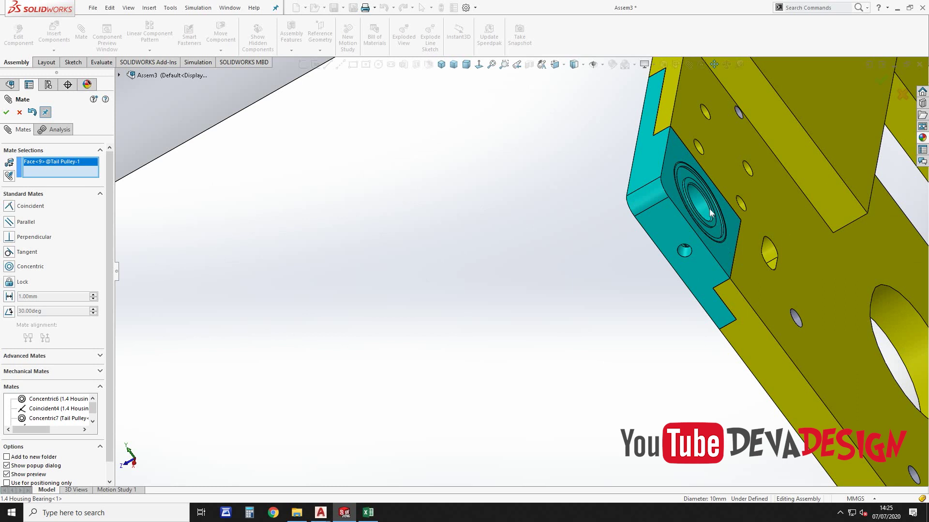
{"action": "left_click", "coordinate": [698, 199]}
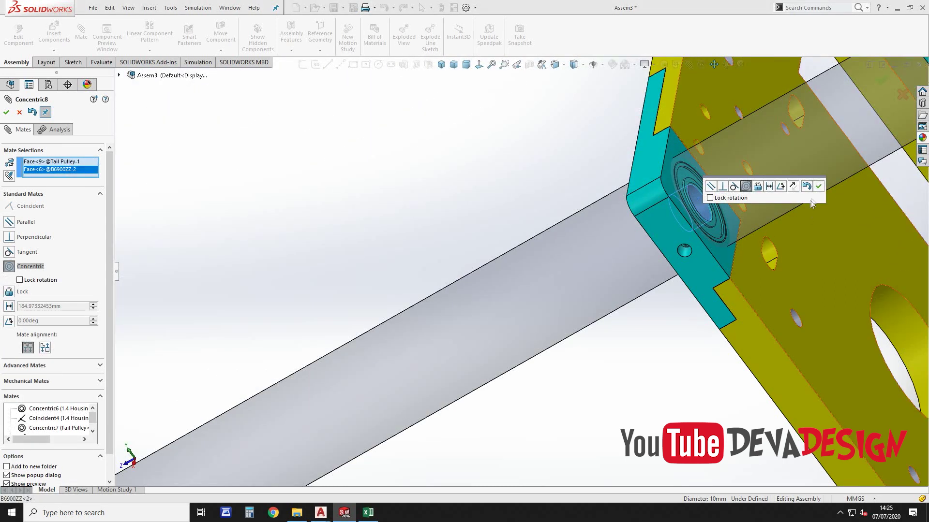
{"action": "left_click", "coordinate": [817, 188]}
{"action": "scroll", "coordinate": [747, 259], "scroll_direction": "up", "scroll_amount": 3}
{"action": "scroll", "coordinate": [633, 278], "scroll_direction": "up", "scroll_amount": 3}
{"action": "scroll", "coordinate": [648, 273], "scroll_direction": "up", "scroll_amount": 1}
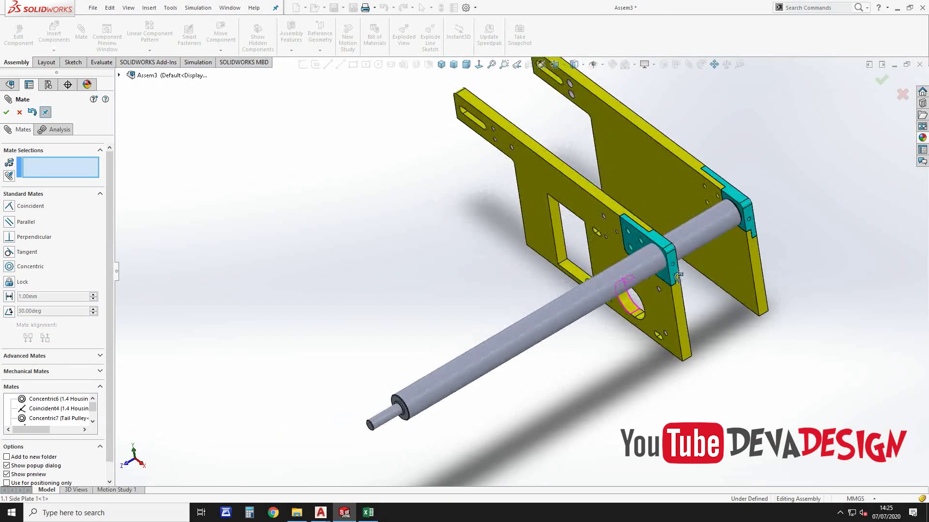
{"action": "scroll", "coordinate": [666, 272], "scroll_direction": "up", "scroll_amount": 1}
Add a coincident mate seating the tail pulley's shoulder against its bearing face
{"action": "key", "text": "Escape"}
{"action": "left_click_drag", "start_coordinate": [660, 272], "coordinate": [862, 148]}
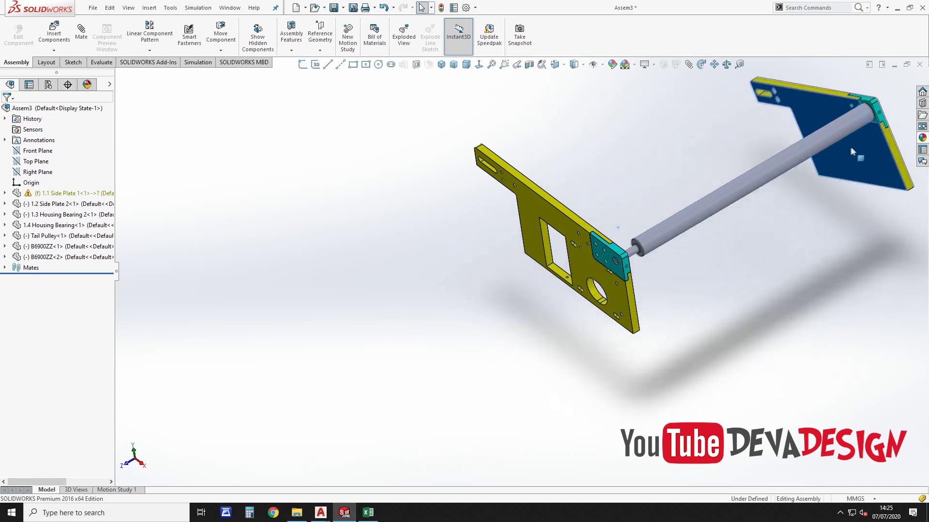
{"action": "scroll", "coordinate": [677, 248], "scroll_direction": "down", "scroll_amount": 5}
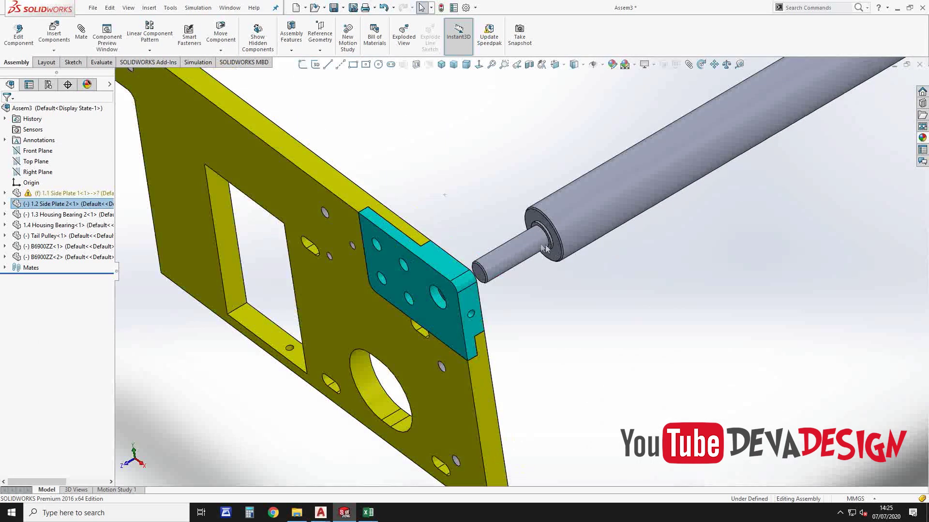
{"action": "scroll", "coordinate": [531, 200], "scroll_direction": "down", "scroll_amount": 3}
{"action": "left_click", "coordinate": [530, 190]}
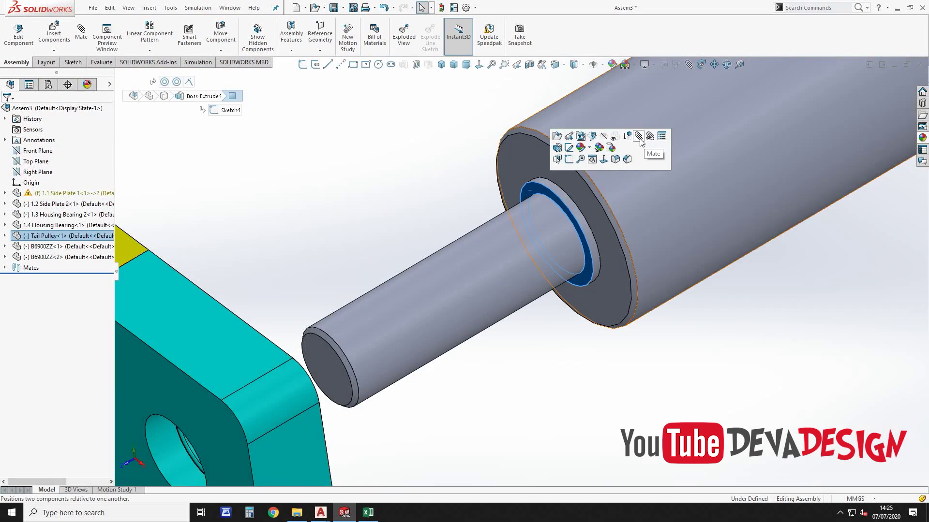
{"action": "key", "text": "m"}
{"action": "scroll", "coordinate": [643, 169], "scroll_direction": "up", "scroll_amount": 3}
{"action": "middle_click_drag", "start_coordinate": [549, 242], "coordinate": [448, 319]}
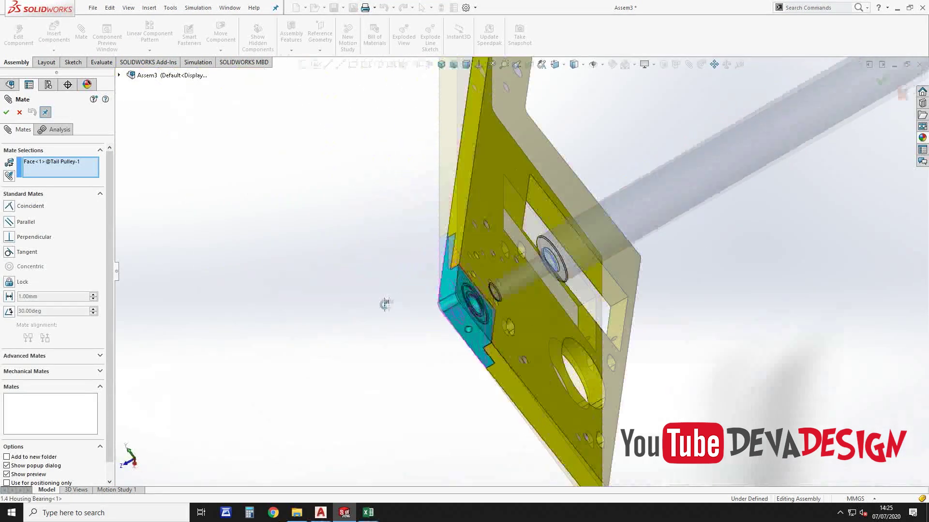
{"action": "scroll", "coordinate": [447, 320], "scroll_direction": "down", "scroll_amount": 2}
{"action": "scroll", "coordinate": [524, 275], "scroll_direction": "down", "scroll_amount": 5}
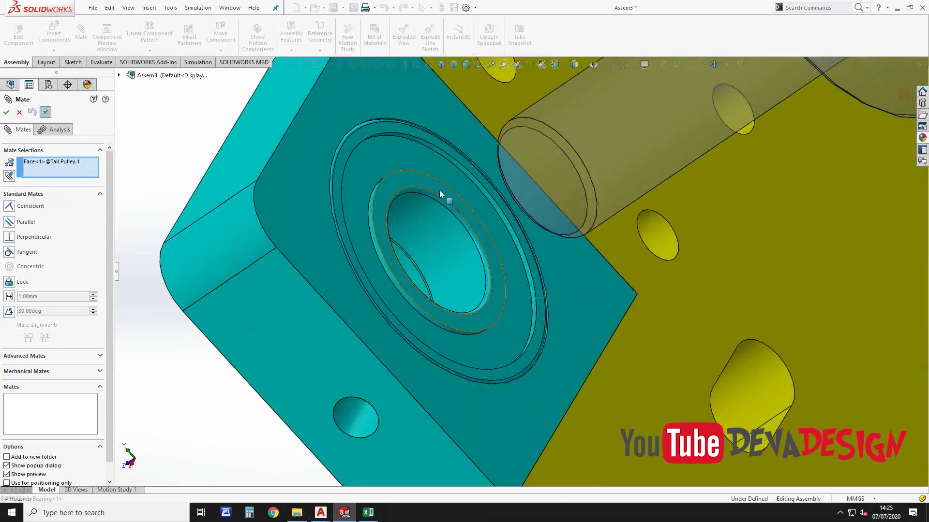
{"action": "left_click", "coordinate": [439, 190]}
{"action": "left_click", "coordinate": [428, 180]}
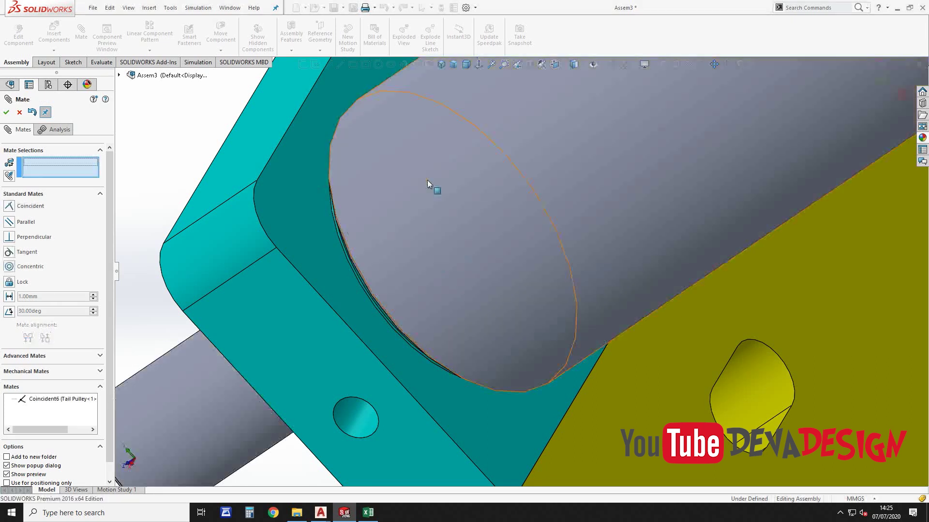
Make Side Plate 2 parallel to Side Plate 1 with a parallel mate
{"action": "middle_click_drag", "start_coordinate": [427, 180], "coordinate": [452, 206]}
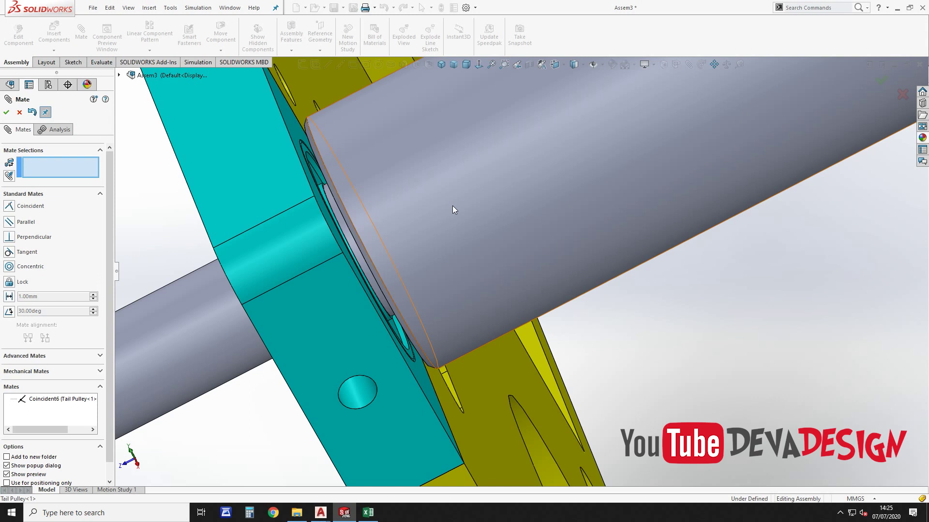
{"action": "scroll", "coordinate": [452, 205], "scroll_direction": "up", "scroll_amount": 5}
{"action": "middle_click_drag", "start_coordinate": [469, 231], "coordinate": [535, 245]}
{"action": "scroll", "coordinate": [535, 246], "scroll_direction": "up", "scroll_amount": 5}
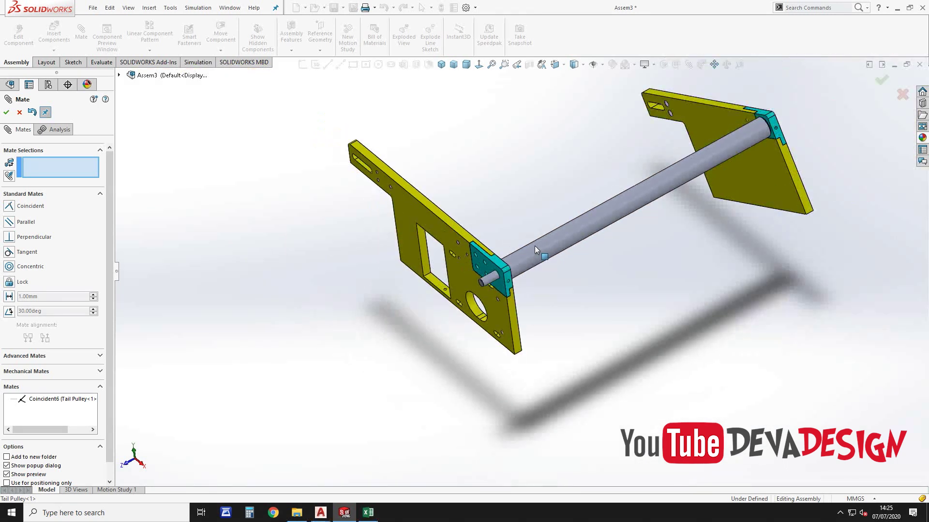
{"action": "middle_click_drag", "start_coordinate": [653, 219], "coordinate": [655, 216]}
{"action": "scroll", "coordinate": [655, 217], "scroll_direction": "up", "scroll_amount": 3}
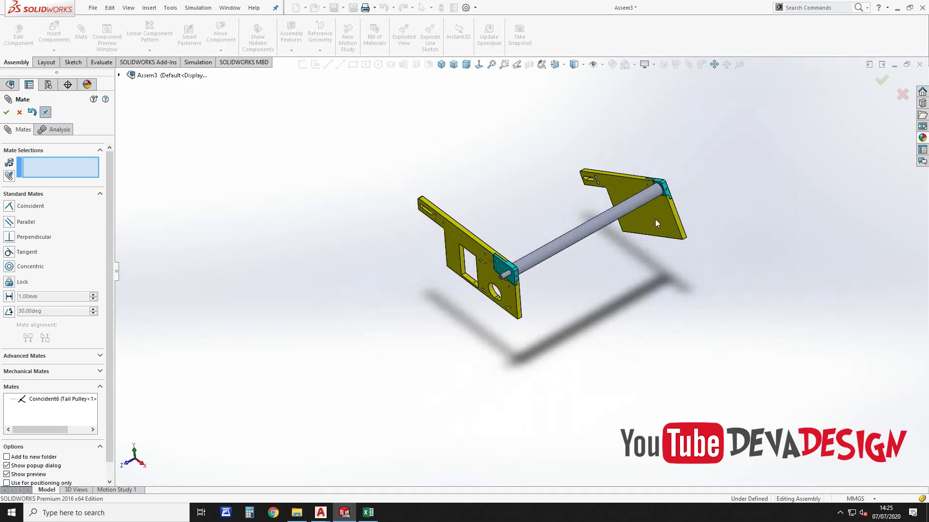
{"action": "left_click", "coordinate": [443, 64]}
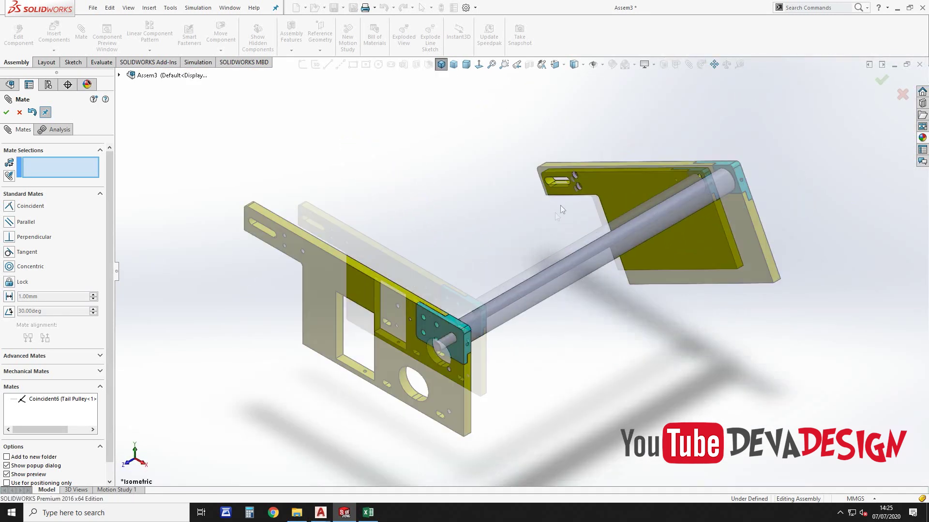
{"action": "left_click", "coordinate": [566, 160]}
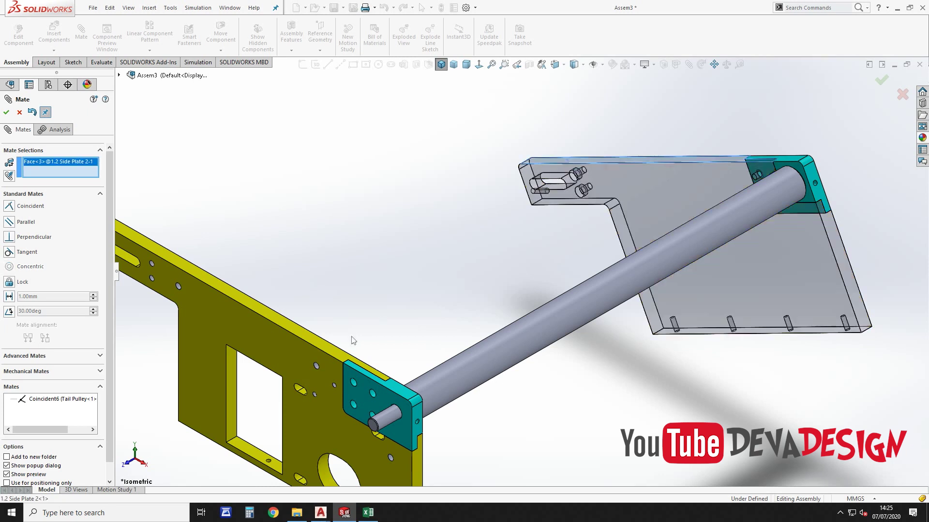
{"action": "left_click", "coordinate": [326, 349]}
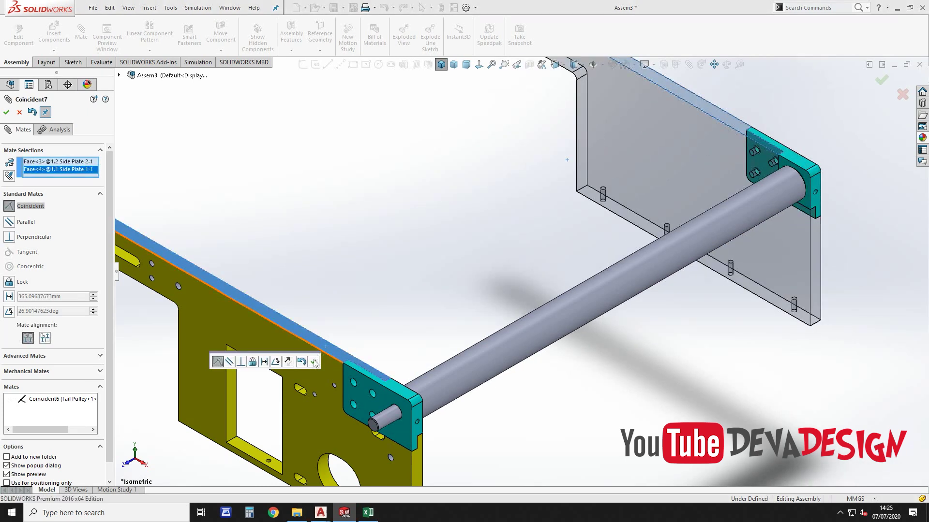
{"action": "left_click", "coordinate": [229, 363]}
{"action": "left_click", "coordinate": [313, 361]}
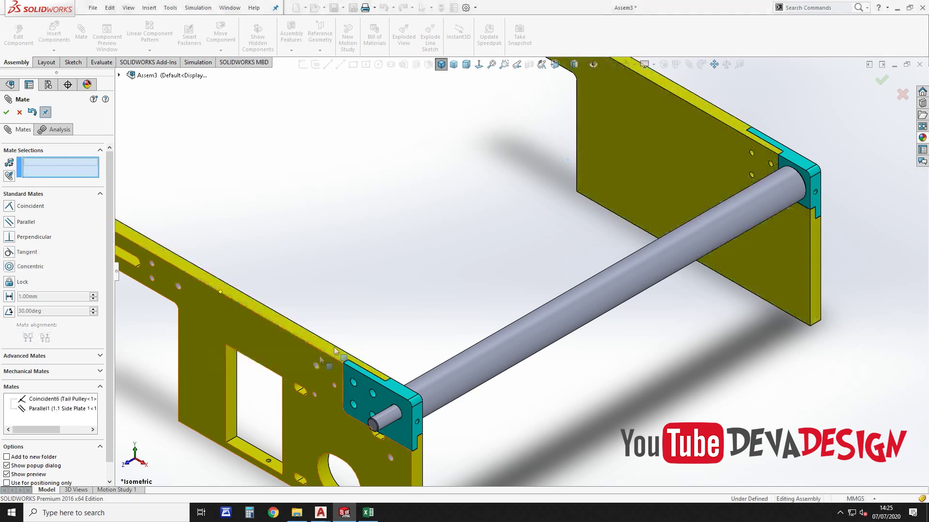
{"action": "scroll", "coordinate": [448, 281], "scroll_direction": "up", "scroll_amount": 5}
{"action": "key", "text": "Escape"}
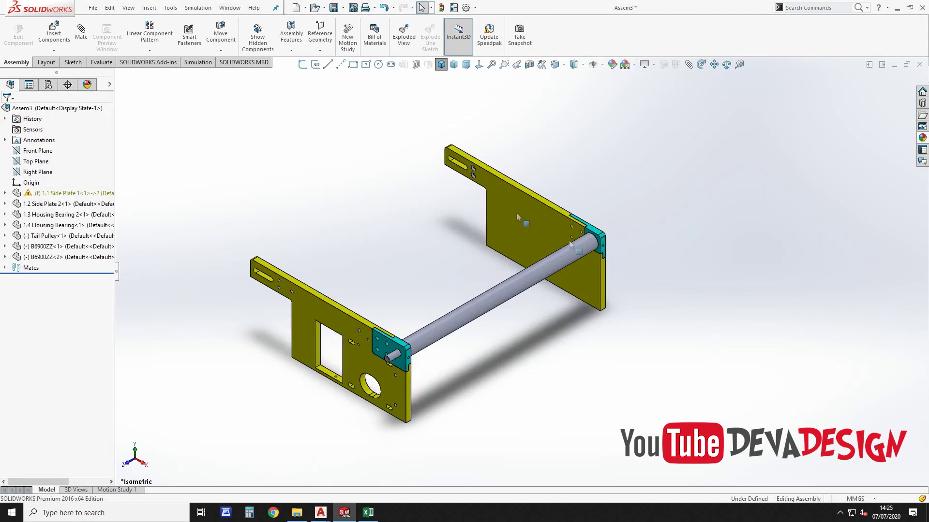
Insert the Driver Roller part from the Conveyor Belt folder into the assembly
{"action": "left_click", "coordinate": [54, 32]}
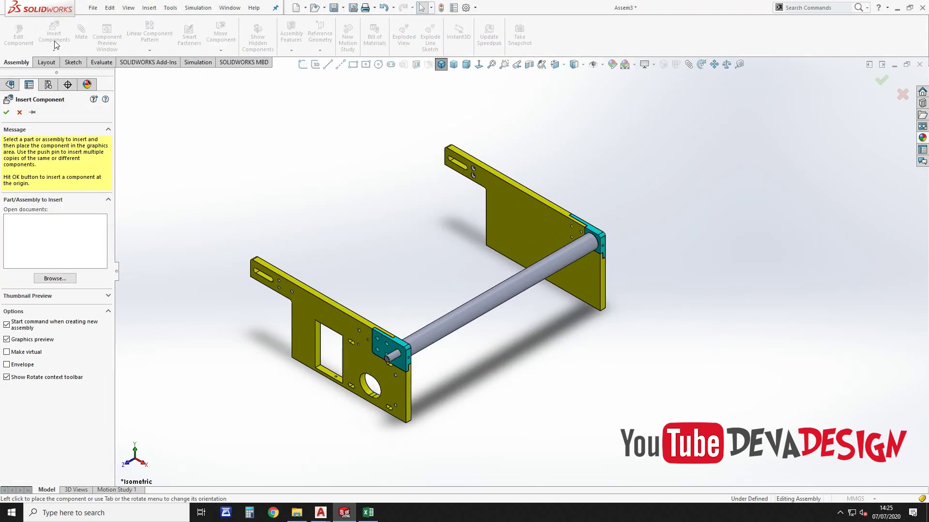
{"action": "left_click", "coordinate": [65, 281]}
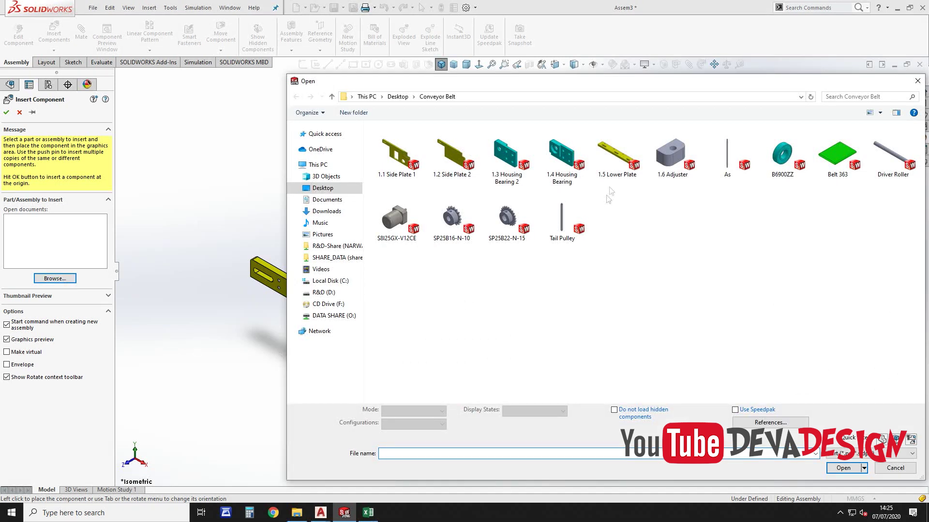
{"action": "double_click", "coordinate": [898, 162]}
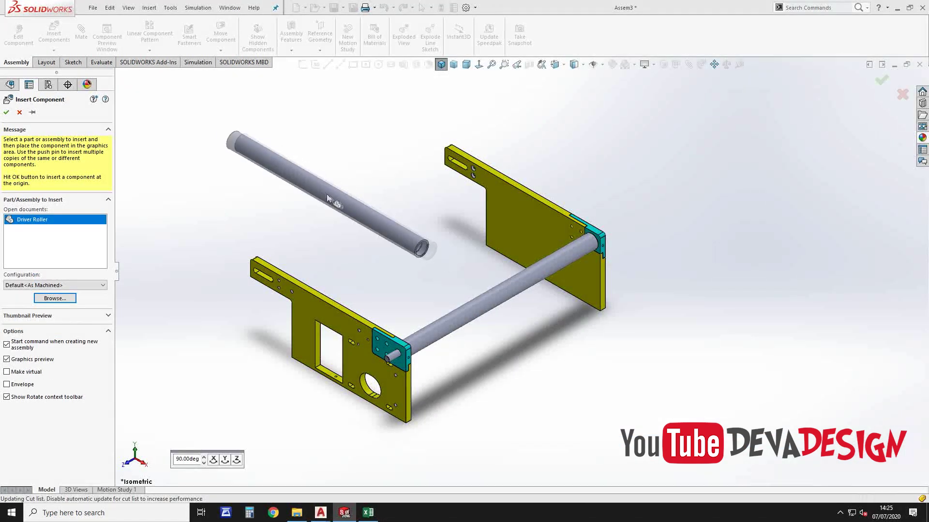
{"action": "left_click", "coordinate": [301, 164]}
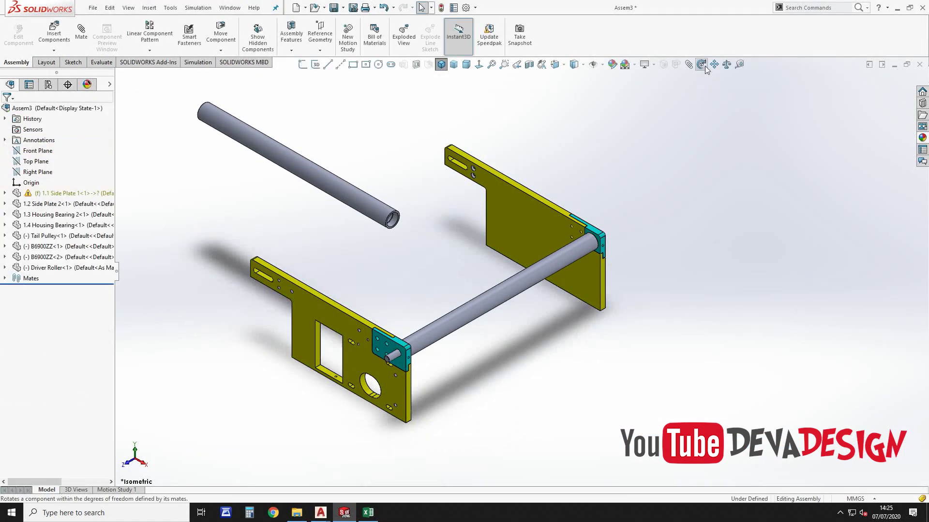
Rotate the placed Driver Roller to a new orientation with Rotate Component
{"action": "left_click", "coordinate": [220, 50]}
{"action": "left_click", "coordinate": [236, 72]}
{"action": "mouse_move", "coordinate": [450, 201]}
{"action": "left_mouse_down"}
{"action": "mouse_move", "coordinate": [357, 214]}
{"action": "mouse_move", "coordinate": [224, 265]}
{"action": "mouse_move", "coordinate": [271, 232]}
{"action": "mouse_move", "coordinate": [215, 239]}
{"action": "left_mouse_up"}
{"action": "key", "text": "Escape"}
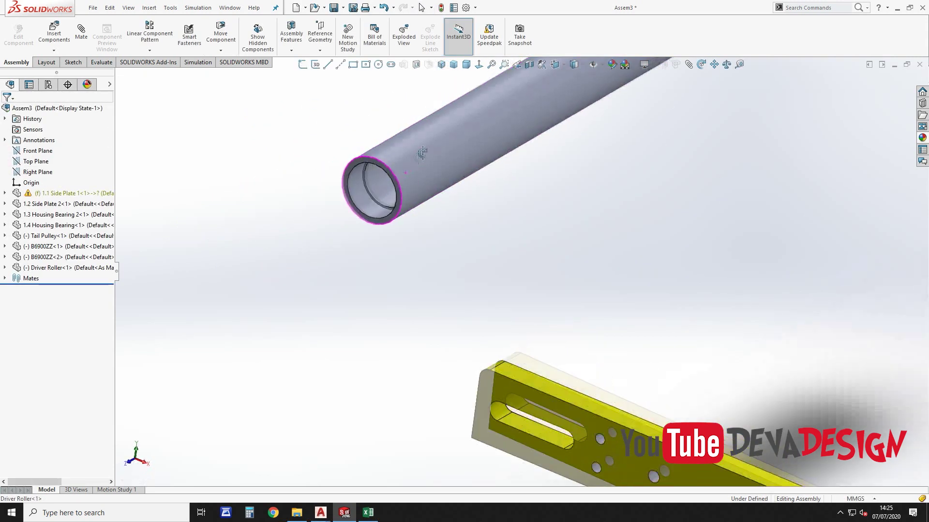
Insert a third B6900ZZ bearing near the Driver Roller's end
{"action": "left_click", "coordinate": [55, 48]}
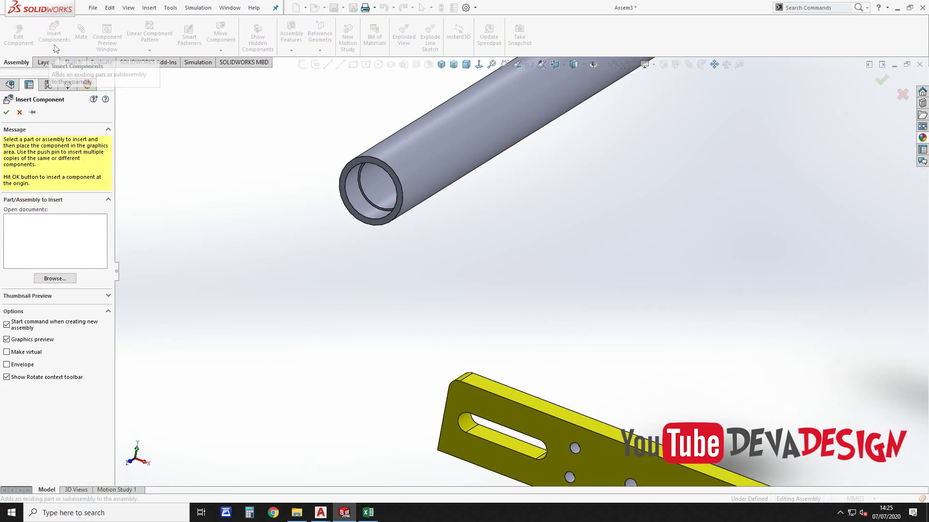
{"action": "left_click", "coordinate": [55, 279]}
{"action": "double_click", "coordinate": [777, 155]}
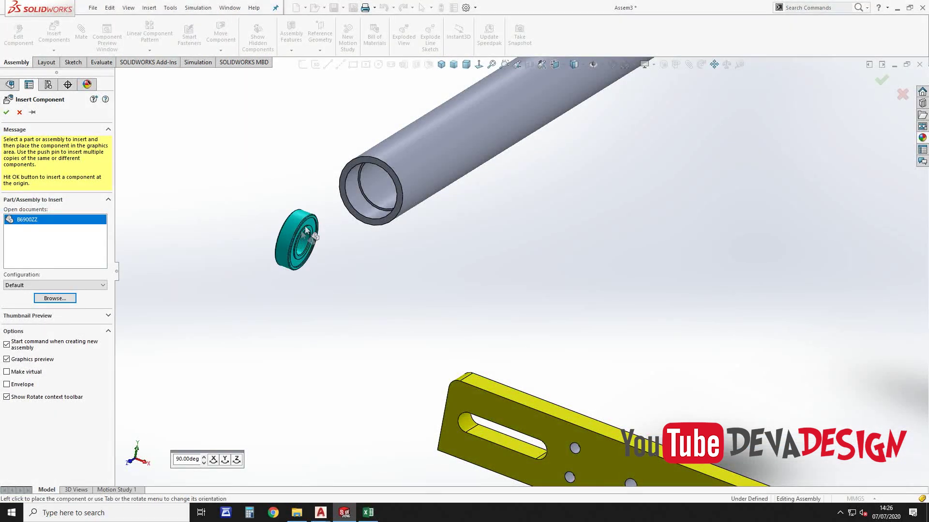
{"action": "left_click", "coordinate": [297, 244]}
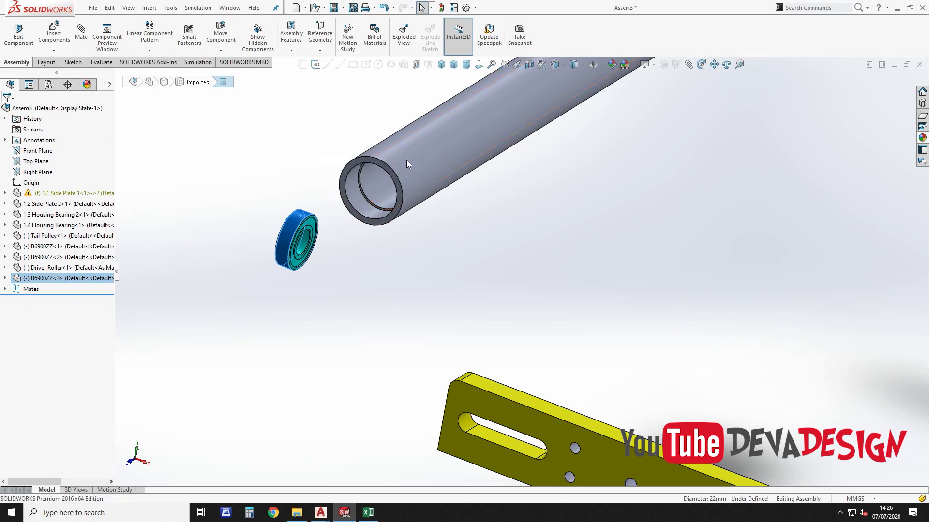
Mate the bearing concentric with the inner face of the roller tube
{"action": "left_click", "coordinate": [402, 188]}
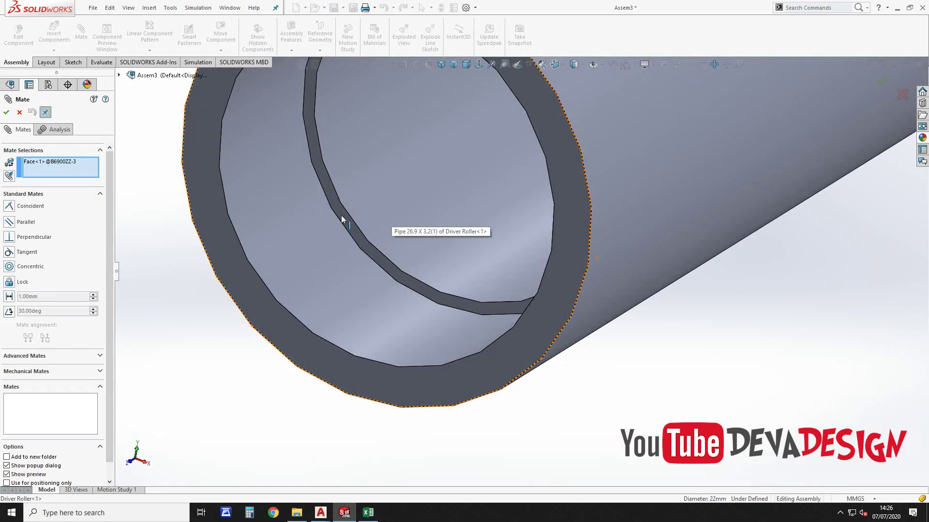
{"action": "left_click", "coordinate": [341, 216]}
{"action": "mouse_move", "coordinate": [487, 262]}
{"action": "middle_mouse_down"}
{"action": "mouse_move", "coordinate": [491, 252]}
{"action": "mouse_move", "coordinate": [459, 259]}
{"action": "middle_mouse_up"}
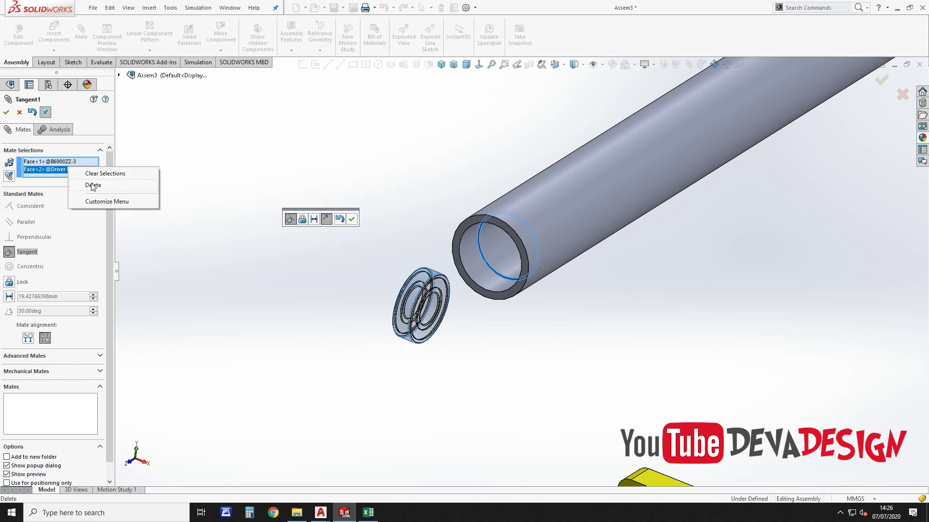
{"action": "left_click", "coordinate": [93, 186]}
{"action": "left_click", "coordinate": [479, 275]}
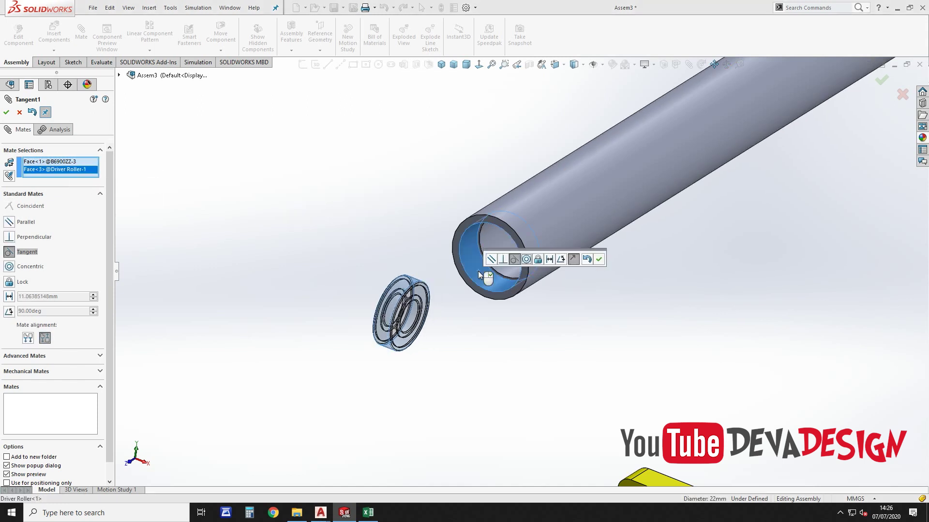
{"action": "left_click", "coordinate": [526, 259]}
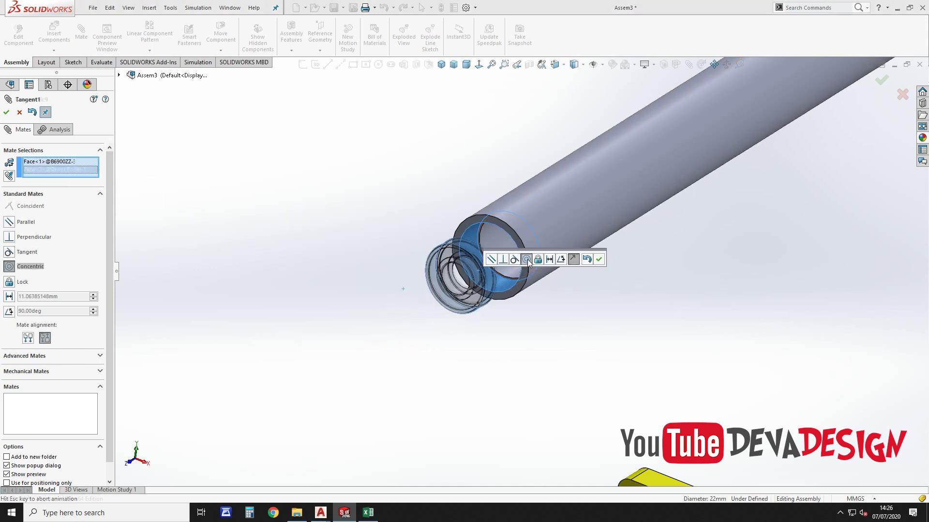
{"action": "left_click", "coordinate": [601, 261]}
{"action": "scroll", "coordinate": [496, 275], "scroll_direction": "down", "scroll_amount": 3}
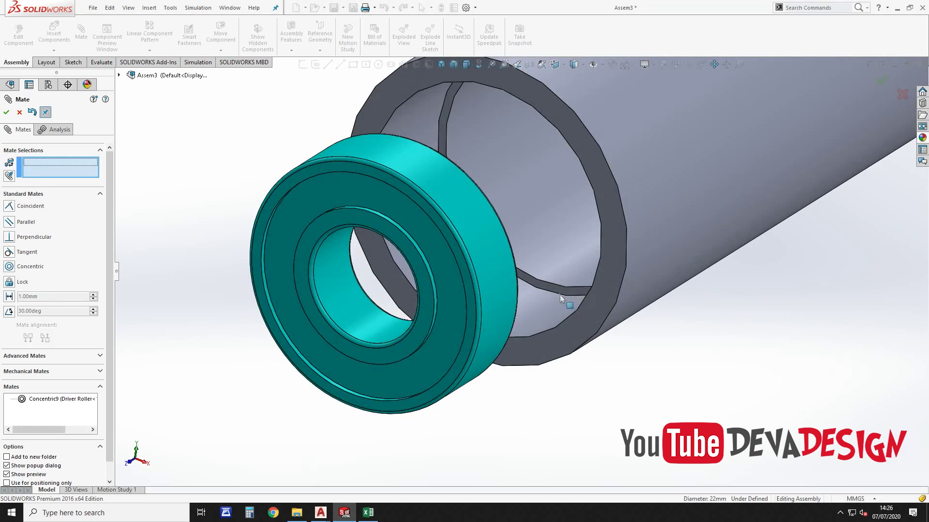
{"action": "left_click", "coordinate": [557, 289]}
Seat the bearing's side face flush in the tube end with a coincident mate
{"action": "middle_click_drag", "start_coordinate": [523, 286], "coordinate": [441, 274]}
{"action": "scroll", "coordinate": [452, 263], "scroll_direction": "down", "scroll_amount": 3}
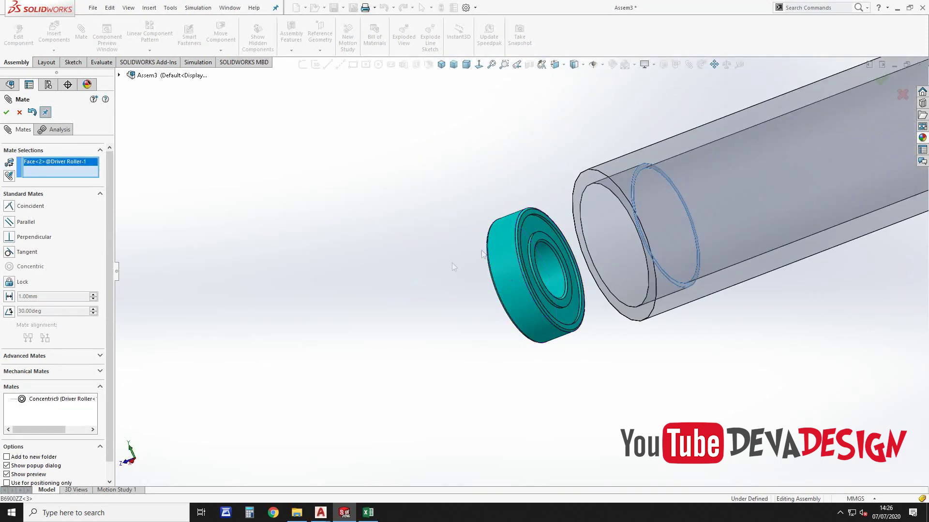
{"action": "left_click", "coordinate": [533, 214]}
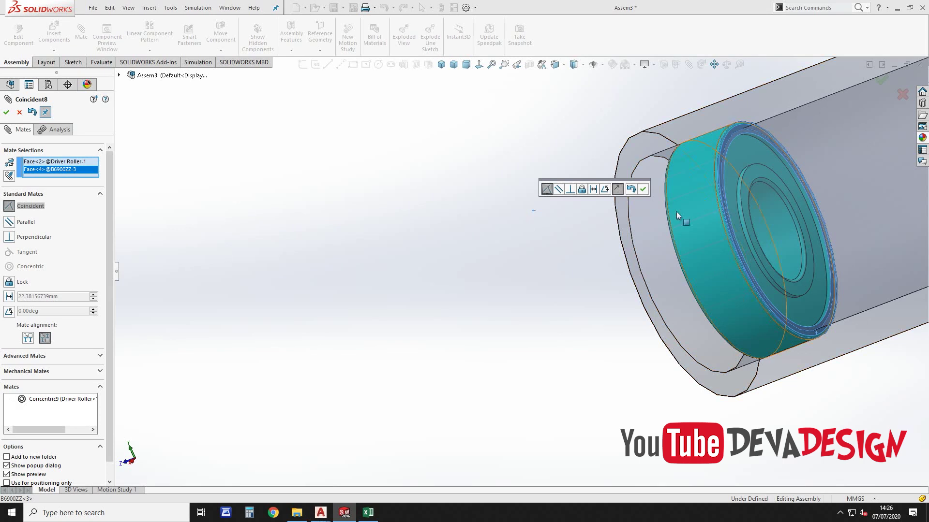
{"action": "left_click", "coordinate": [640, 188]}
{"action": "scroll", "coordinate": [633, 233], "scroll_direction": "up", "scroll_amount": 2}
{"action": "scroll", "coordinate": [634, 233], "scroll_direction": "up", "scroll_amount": 2}
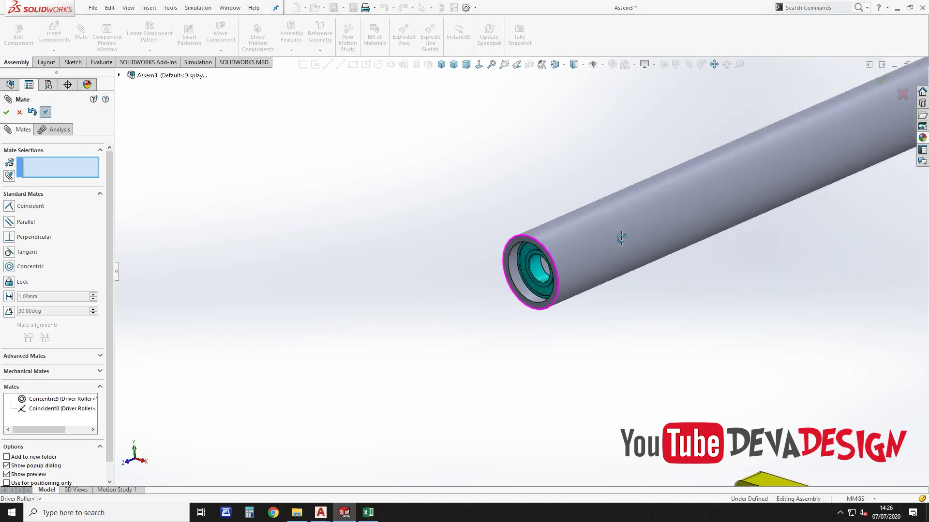
{"action": "scroll", "coordinate": [580, 315], "scroll_direction": "up", "scroll_amount": 3}
{"action": "scroll", "coordinate": [580, 314], "scroll_direction": "up", "scroll_amount": 1}
{"action": "scroll", "coordinate": [641, 266], "scroll_direction": "down", "scroll_amount": 3}
Ctrl-drag a copy of the B6900ZZ bearing out beside the roller
{"action": "key", "text": "Escape"}
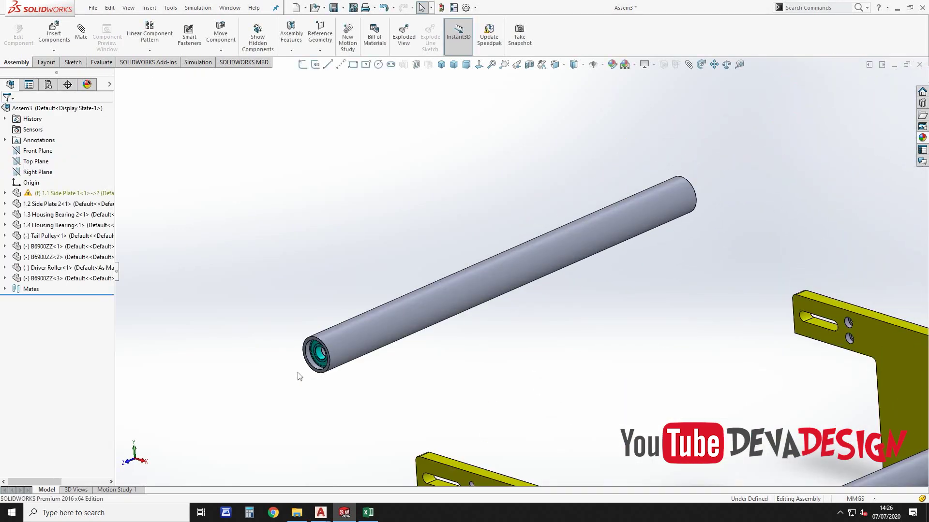
{"action": "left_click_drag", "start_coordinate": [320, 360], "coordinate": [735, 250]}
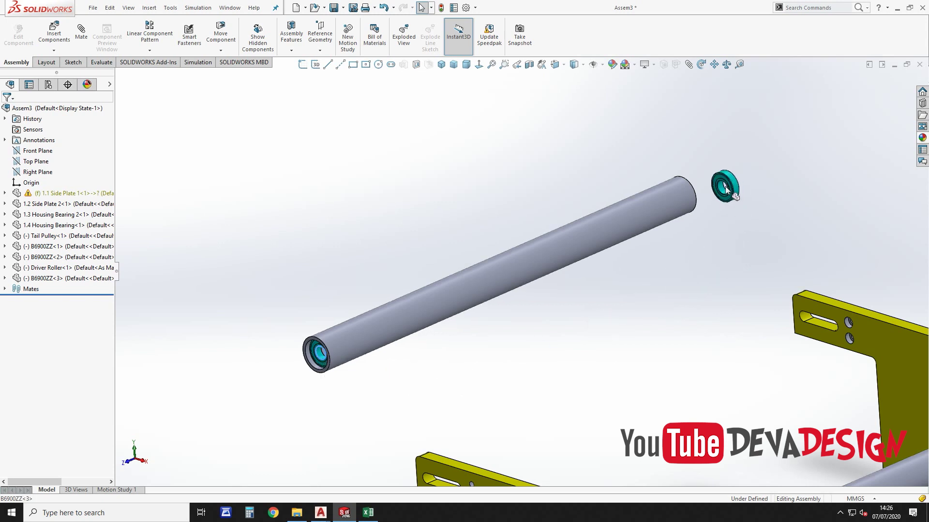
{"action": "left_click_drag", "start_coordinate": [725, 188], "coordinate": [720, 188], "text": "ctrl"}
{"action": "scroll", "coordinate": [718, 187], "scroll_direction": "down", "scroll_amount": 3}
Mate the new bearing concentric with the tube's opposite open end
{"action": "left_click", "coordinate": [635, 193]}
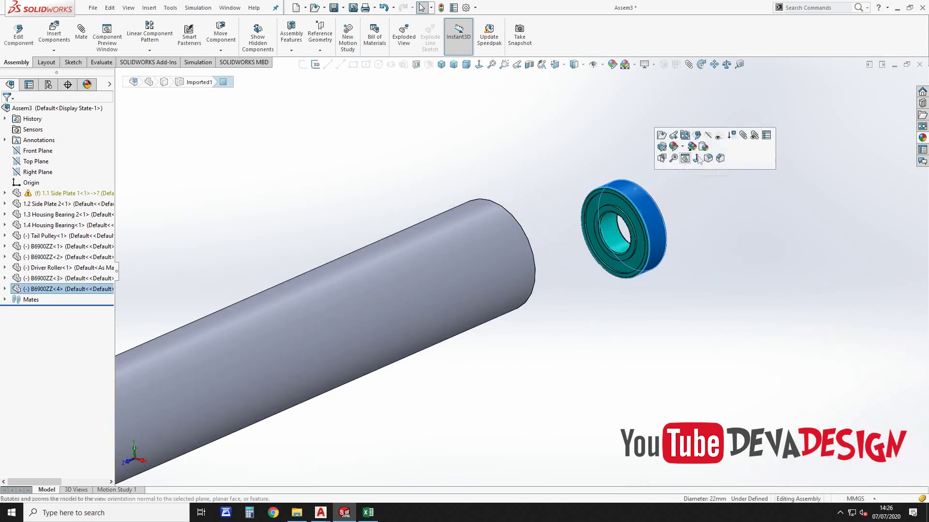
{"action": "left_click", "coordinate": [742, 139]}
{"action": "middle_click_drag", "start_coordinate": [520, 255], "coordinate": [552, 267]}
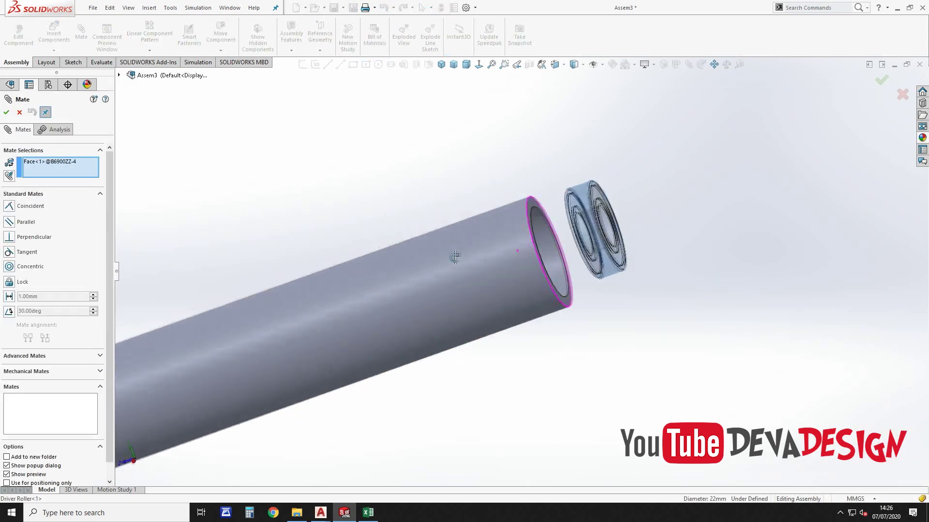
{"action": "left_click", "coordinate": [560, 270]}
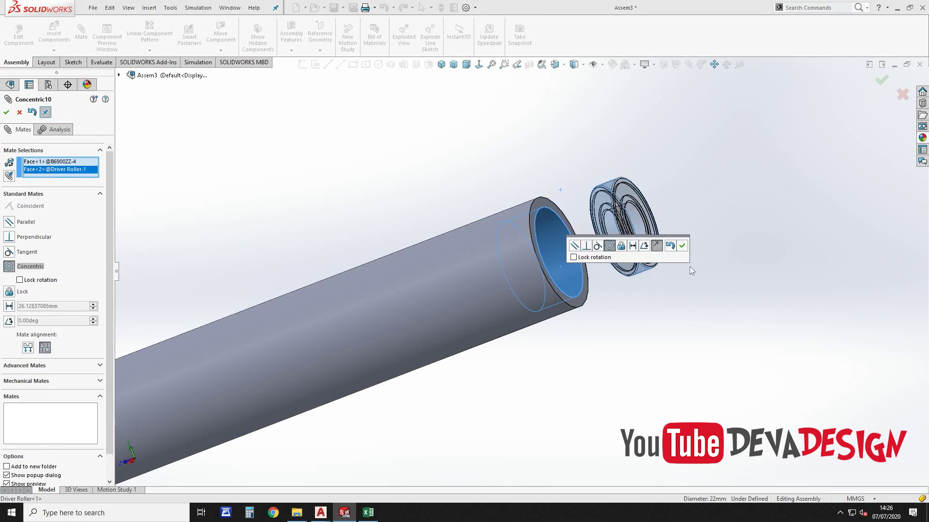
{"action": "left_click", "coordinate": [680, 245]}
Make the bearing's outer face coincident with the roller tube's end face
{"action": "scroll", "coordinate": [545, 269], "scroll_direction": "down", "scroll_amount": 5}
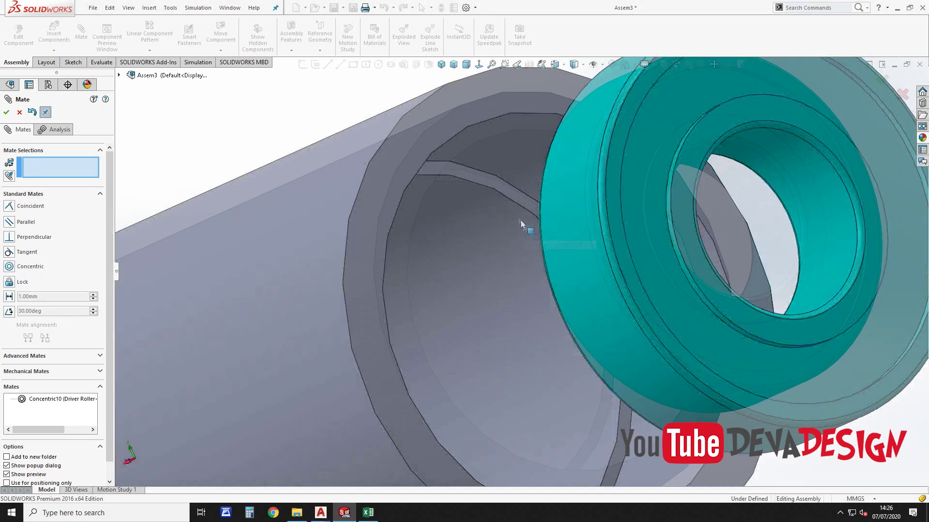
{"action": "left_click", "coordinate": [513, 199]}
{"action": "scroll", "coordinate": [513, 200], "scroll_direction": "up", "scroll_amount": 4}
{"action": "key", "text": "Escape"}
{"action": "scroll", "coordinate": [526, 253], "scroll_direction": "down", "scroll_amount": 3}
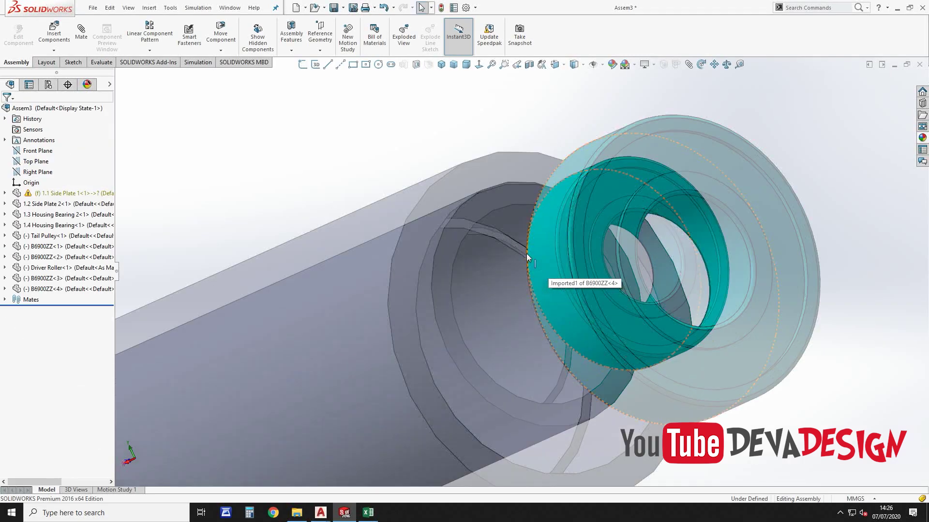
{"action": "scroll", "coordinate": [501, 237], "scroll_direction": "down", "scroll_amount": 3}
{"action": "left_click", "coordinate": [501, 236]}
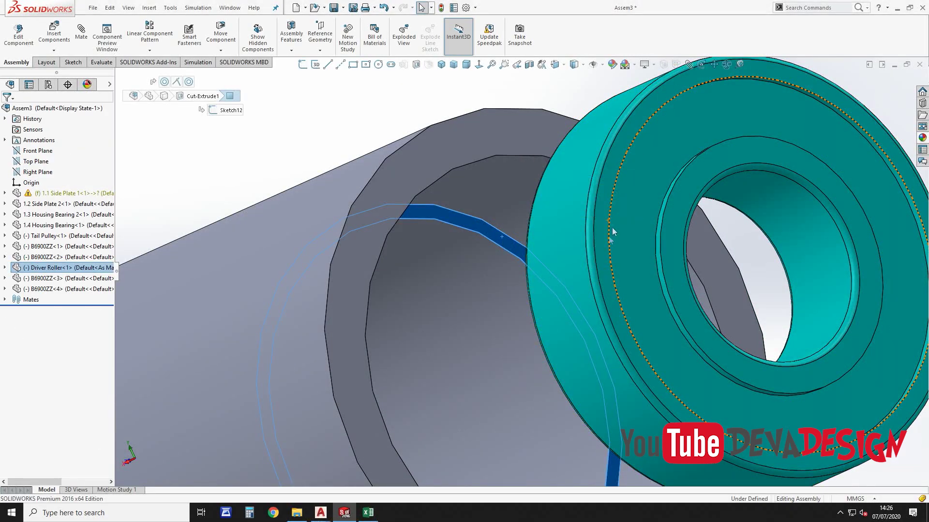
{"action": "left_click", "coordinate": [565, 251], "text": "ctrl"}
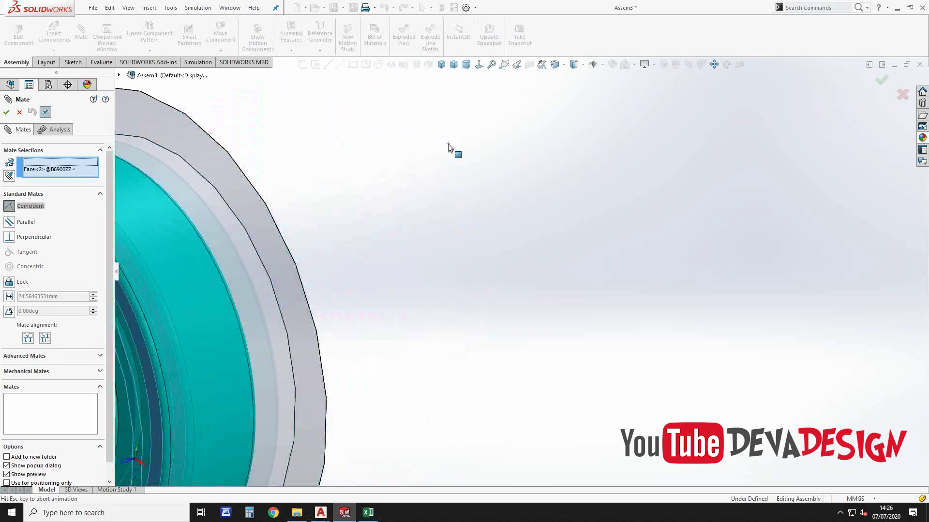
{"action": "left_click", "coordinate": [459, 150]}
{"action": "left_click", "coordinate": [438, 130]}
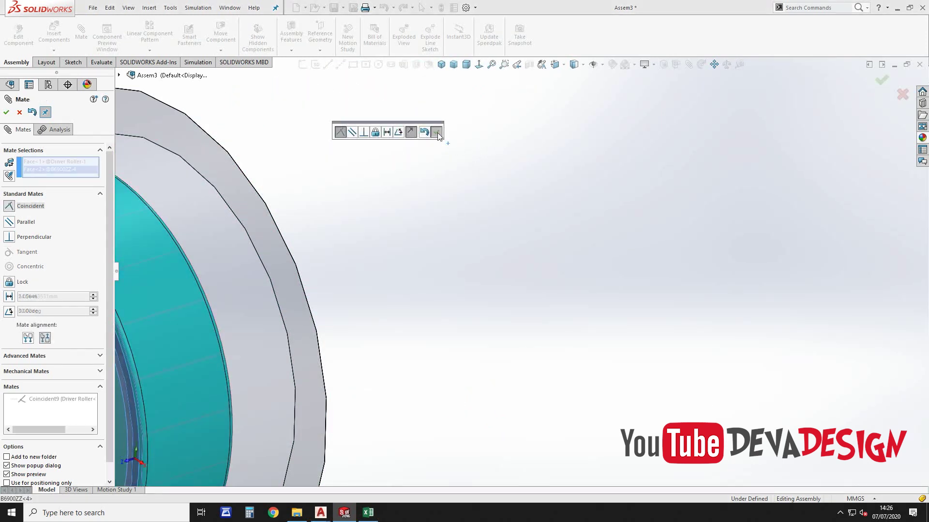
{"action": "scroll", "coordinate": [584, 226], "scroll_direction": "up", "scroll_amount": 3}
{"action": "scroll", "coordinate": [580, 232], "scroll_direction": "up", "scroll_amount": 3}
Insert the As shaft part into the assembly
{"action": "mouse_move", "coordinate": [578, 242]}
{"action": "middle_mouse_down"}
{"action": "mouse_move", "coordinate": [581, 322]}
{"action": "mouse_move", "coordinate": [532, 291]}
{"action": "middle_mouse_up"}
{"action": "left_click", "coordinate": [54, 46]}
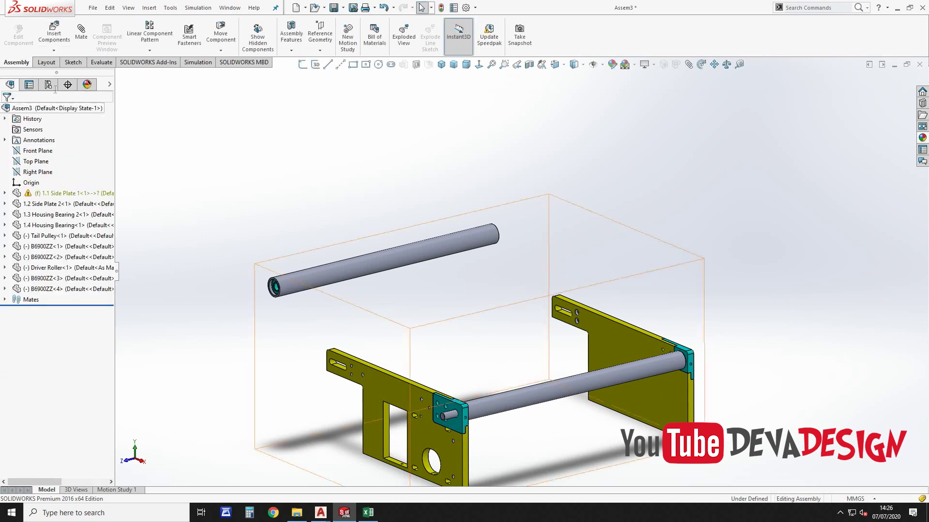
{"action": "left_click", "coordinate": [55, 279]}
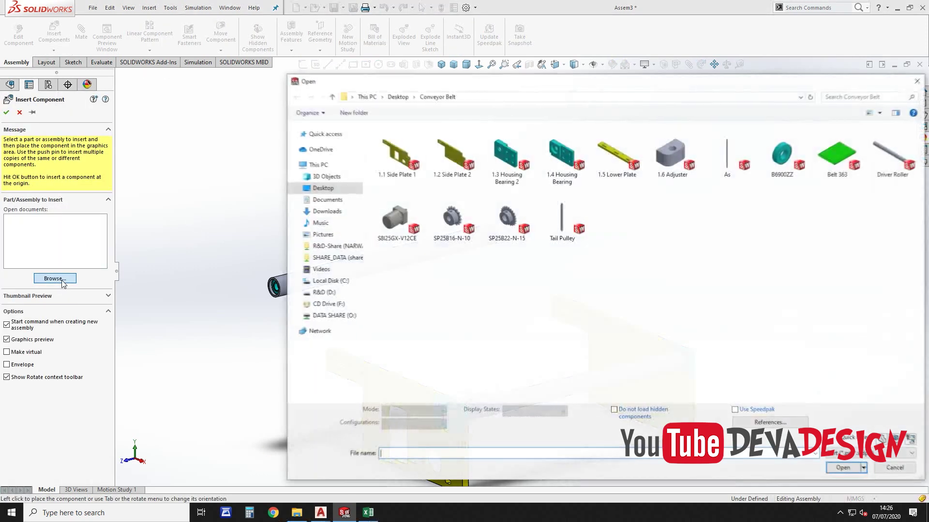
{"action": "double_click", "coordinate": [719, 181]}
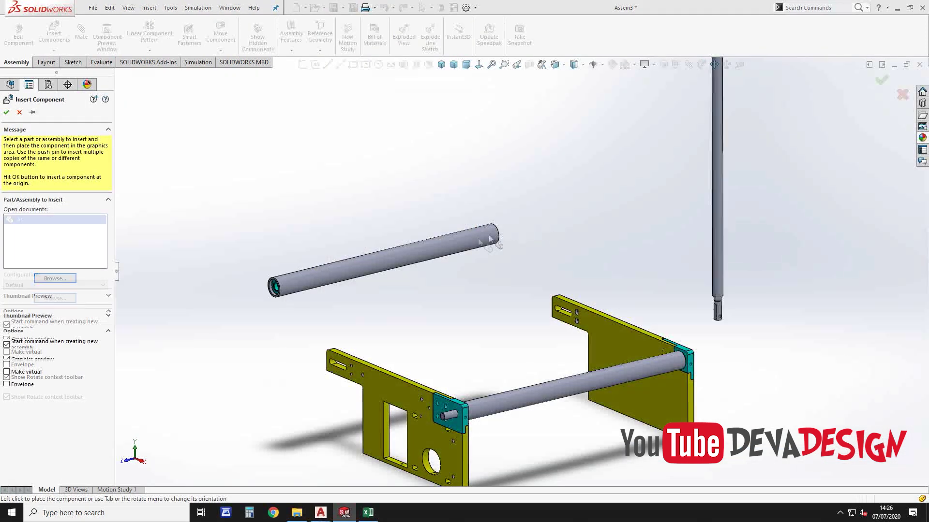
{"action": "left_click", "coordinate": [373, 225]}
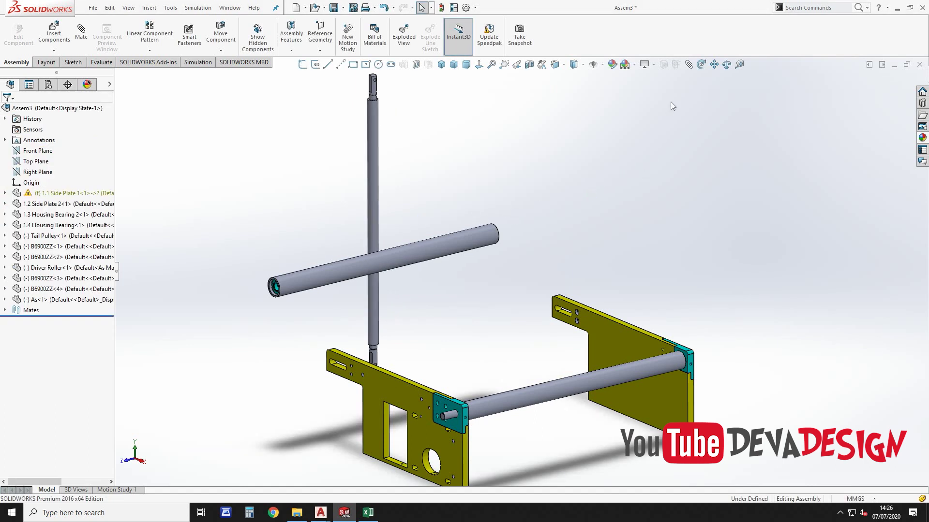
Mate the As shaft concentric with the Driver Roller and slide it along the axis
{"action": "left_click", "coordinate": [377, 208]}
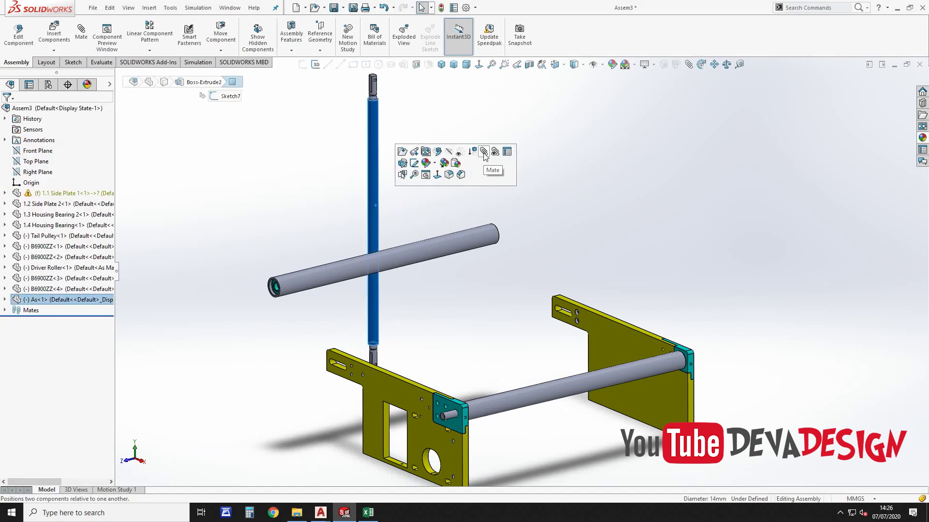
{"action": "left_click", "coordinate": [424, 247], "text": "ctrl"}
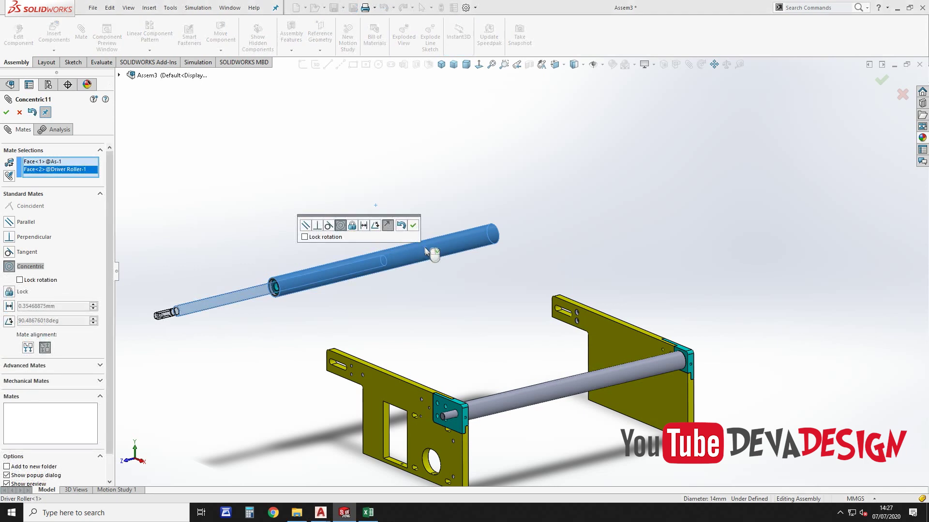
{"action": "left_click", "coordinate": [413, 225]}
{"action": "key", "text": "Escape"}
{"action": "mouse_move", "coordinate": [266, 296]}
{"action": "left_mouse_down"}
{"action": "mouse_move", "coordinate": [394, 274]}
{"action": "mouse_move", "coordinate": [452, 246]}
{"action": "left_mouse_up"}
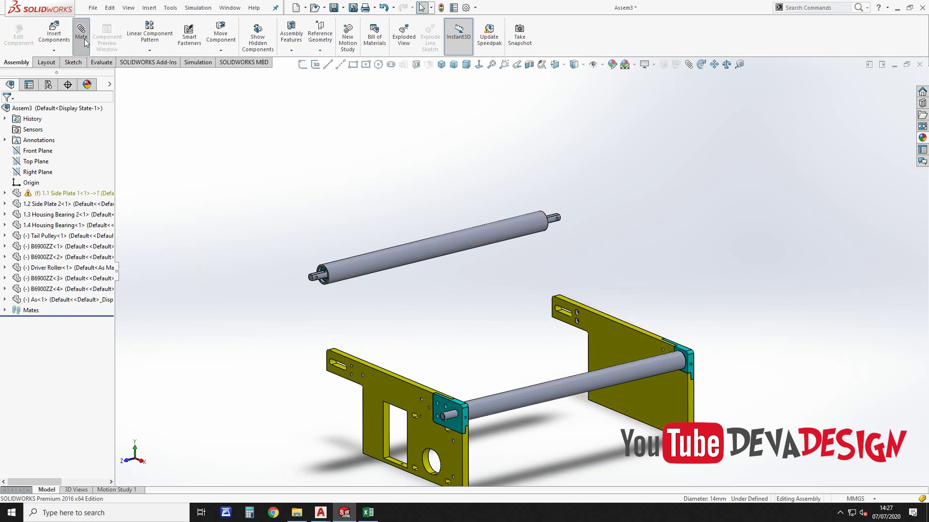
Start a Width advanced mate and select both end faces of the As shaft
{"action": "left_click", "coordinate": [72, 358]}
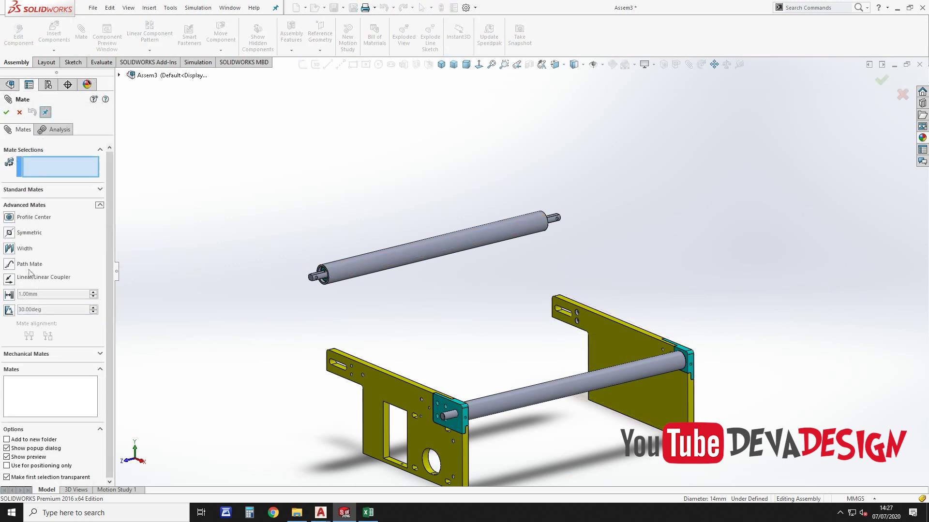
{"action": "left_click", "coordinate": [10, 249]}
{"action": "scroll", "coordinate": [352, 278], "scroll_direction": "down", "scroll_amount": 3}
{"action": "scroll", "coordinate": [352, 277], "scroll_direction": "down", "scroll_amount": 2}
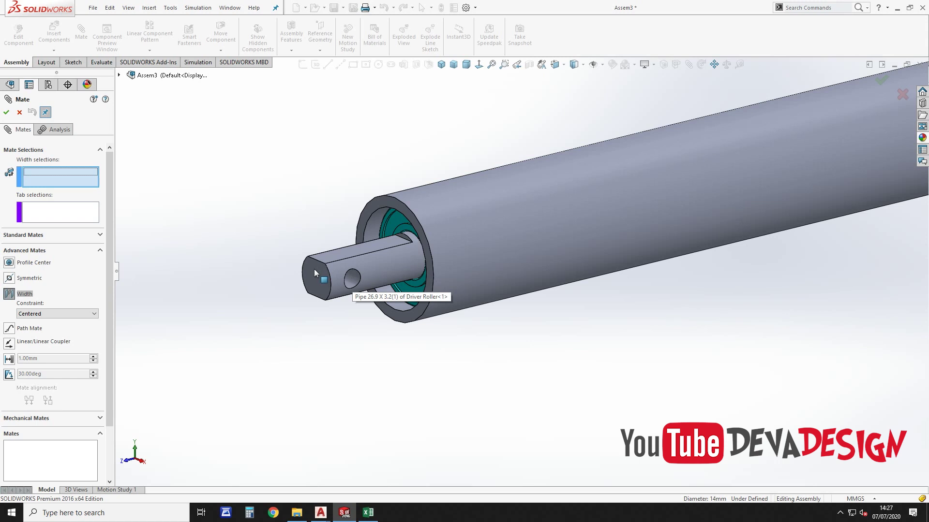
{"action": "left_click", "coordinate": [314, 269]}
{"action": "scroll", "coordinate": [590, 281], "scroll_direction": "up", "scroll_amount": 5}
{"action": "mouse_move", "coordinate": [590, 280]}
{"action": "middle_mouse_down"}
{"action": "mouse_move", "coordinate": [745, 221]}
{"action": "mouse_move", "coordinate": [664, 245]}
{"action": "middle_mouse_up"}
{"action": "scroll", "coordinate": [664, 245], "scroll_direction": "down", "scroll_amount": 4}
{"action": "left_click", "coordinate": [664, 177]}
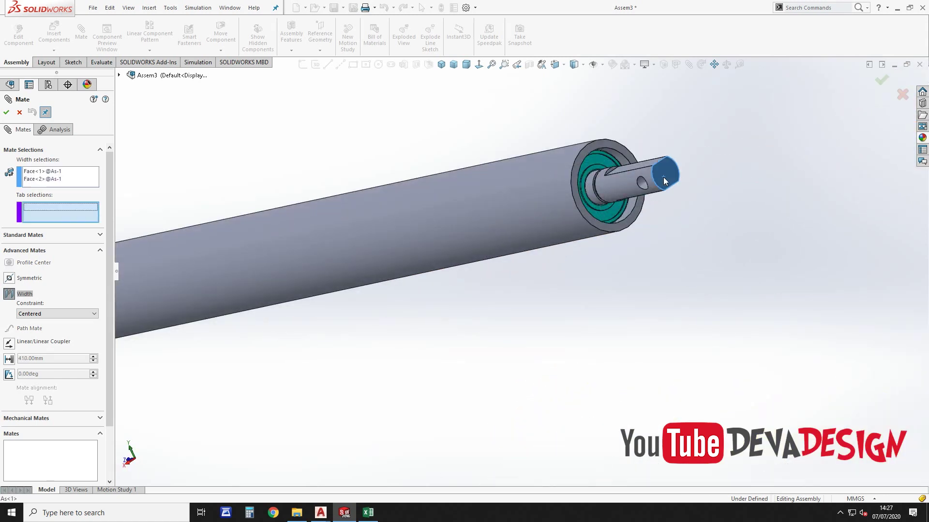
Add both roller tube end faces and accept the centred width mate
{"action": "left_click", "coordinate": [614, 147]}
{"action": "scroll", "coordinate": [380, 279], "scroll_direction": "up", "scroll_amount": 5}
{"action": "mouse_move", "coordinate": [380, 280]}
{"action": "middle_mouse_down"}
{"action": "mouse_move", "coordinate": [485, 297]}
{"action": "mouse_move", "coordinate": [329, 324]}
{"action": "middle_mouse_up"}
{"action": "scroll", "coordinate": [329, 324], "scroll_direction": "down", "scroll_amount": 4}
{"action": "scroll", "coordinate": [323, 253], "scroll_direction": "down", "scroll_amount": 3}
{"action": "left_click", "coordinate": [312, 154]}
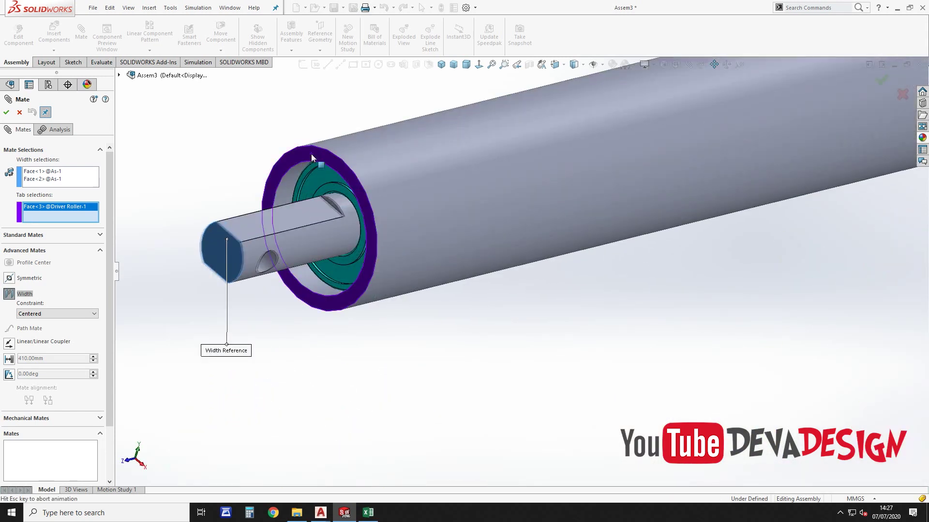
{"action": "left_click", "coordinate": [881, 80]}
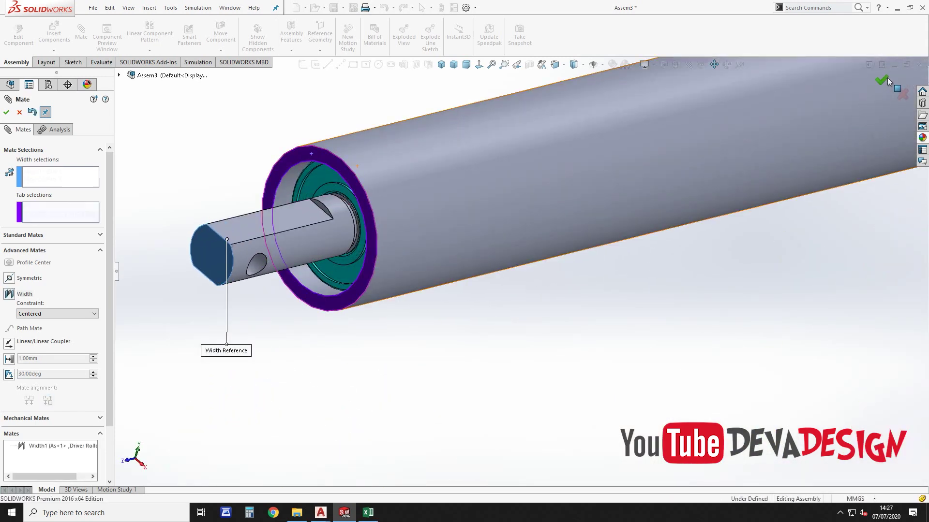
{"action": "left_click", "coordinate": [882, 80]}
{"action": "scroll", "coordinate": [596, 221], "scroll_direction": "up", "scroll_amount": 2}
{"action": "scroll", "coordinate": [595, 229], "scroll_direction": "up", "scroll_amount": 3}
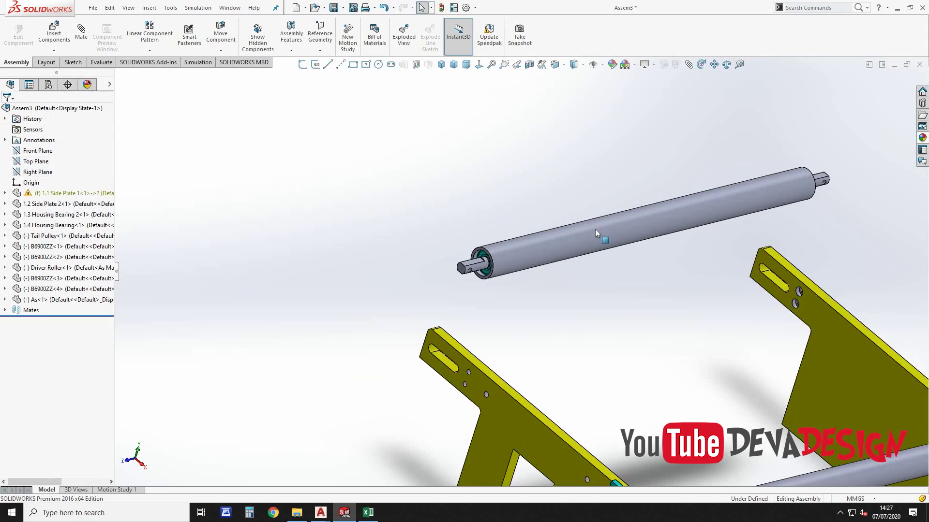
{"action": "scroll", "coordinate": [486, 321], "scroll_direction": "down", "scroll_amount": 3}
{"action": "left_click", "coordinate": [555, 171]}
Mate the shaft face coincident to the side plate's slot face, then slide the roller along the slot
{"action": "left_click", "coordinate": [568, 110]}
{"action": "middle_click_drag", "start_coordinate": [407, 393], "coordinate": [463, 270]}
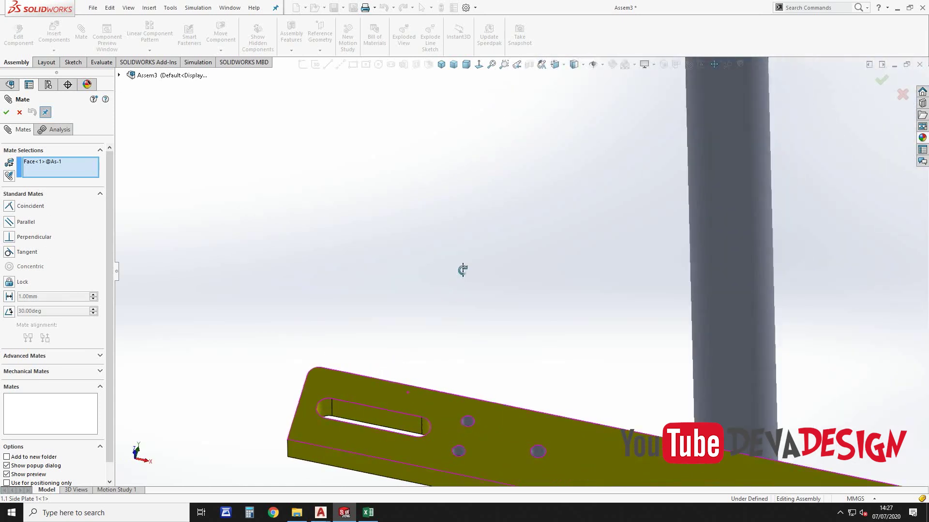
{"action": "left_click", "coordinate": [402, 419]}
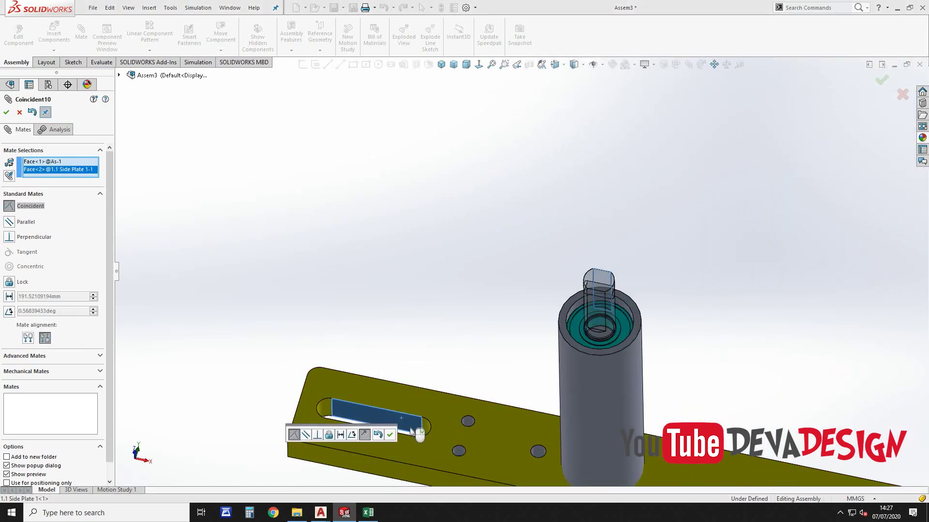
{"action": "left_click", "coordinate": [391, 434]}
{"action": "key", "text": "z"}
{"action": "mouse_move", "coordinate": [555, 290]}
{"action": "left_mouse_down"}
{"action": "mouse_move", "coordinate": [441, 295]}
{"action": "mouse_move", "coordinate": [452, 334]}
{"action": "left_mouse_up"}
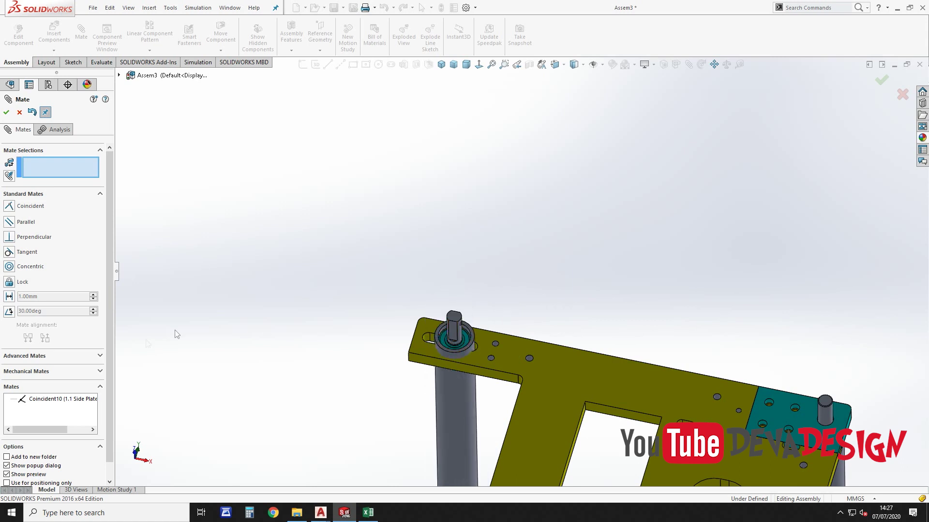
Start a width mate, using the As shaft's faces as width references
{"action": "left_click", "coordinate": [45, 356]}
{"action": "left_click", "coordinate": [10, 250]}
{"action": "scroll", "coordinate": [481, 333], "scroll_direction": "up", "scroll_amount": 5}
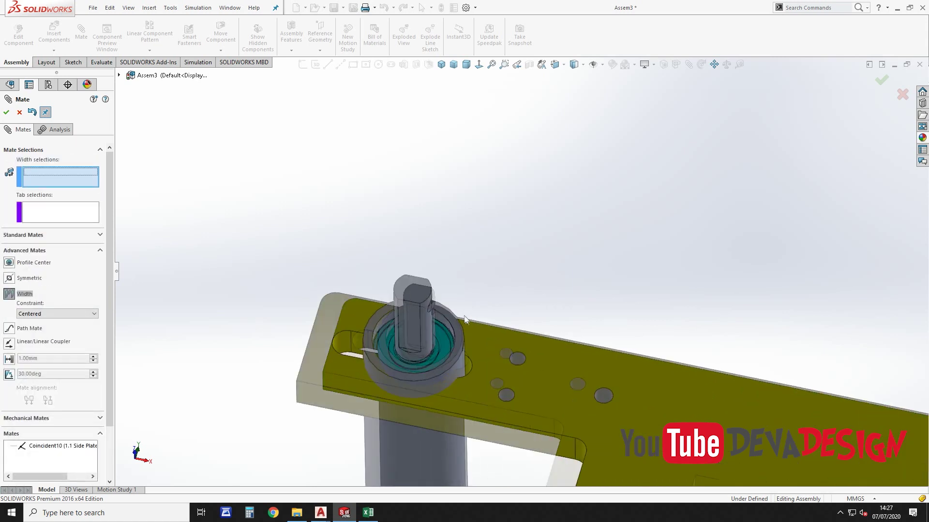
{"action": "left_click", "coordinate": [411, 286]}
{"action": "scroll", "coordinate": [412, 287], "scroll_direction": "up", "scroll_amount": 4}
{"action": "mouse_move", "coordinate": [412, 286]}
{"action": "middle_mouse_down"}
{"action": "mouse_move", "coordinate": [473, 365]}
{"action": "mouse_move", "coordinate": [846, 342]}
{"action": "middle_mouse_up"}
{"action": "scroll", "coordinate": [846, 342], "scroll_direction": "down", "scroll_amount": 4}
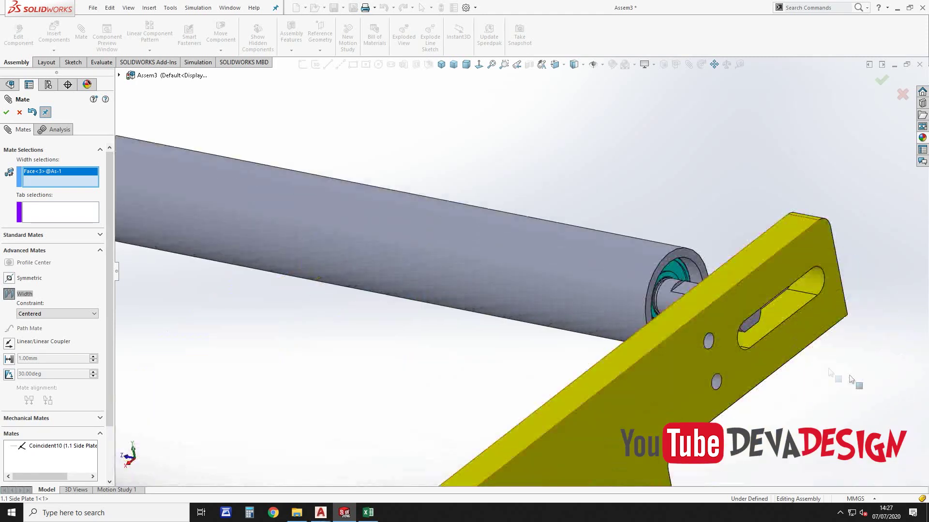
Set the Side Plate 2 and Side Plate 1 faces as tab references and apply the width mate
{"action": "left_click", "coordinate": [753, 314]}
{"action": "scroll", "coordinate": [754, 299], "scroll_direction": "up", "scroll_amount": 5}
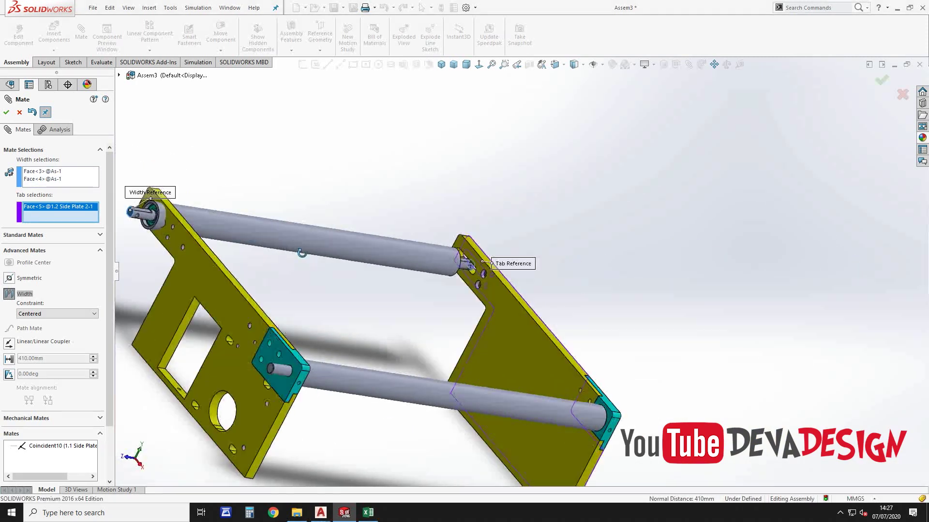
{"action": "left_click", "coordinate": [197, 265]}
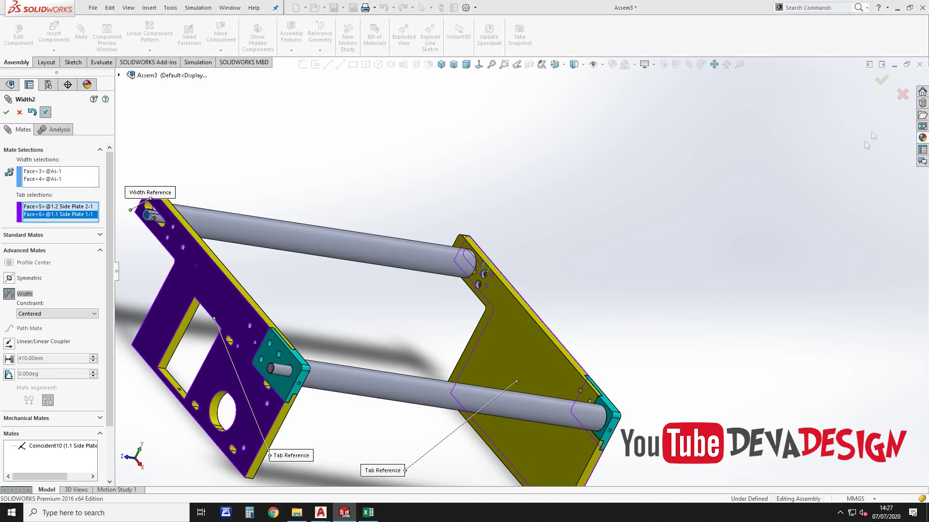
{"action": "left_click", "coordinate": [881, 82]}
{"action": "key", "text": "Escape"}
{"action": "scroll", "coordinate": [317, 337], "scroll_direction": "up", "scroll_amount": 5}
{"action": "mouse_move", "coordinate": [317, 336]}
{"action": "middle_mouse_down"}
{"action": "mouse_move", "coordinate": [334, 316]}
{"action": "mouse_move", "coordinate": [398, 317]}
{"action": "mouse_move", "coordinate": [435, 338]}
{"action": "middle_mouse_up"}
{"action": "scroll", "coordinate": [438, 331], "scroll_direction": "down", "scroll_amount": 5}
Insert the 1.6 Adjuster part and place it beside the side plate
{"action": "left_click", "coordinate": [67, 53]}
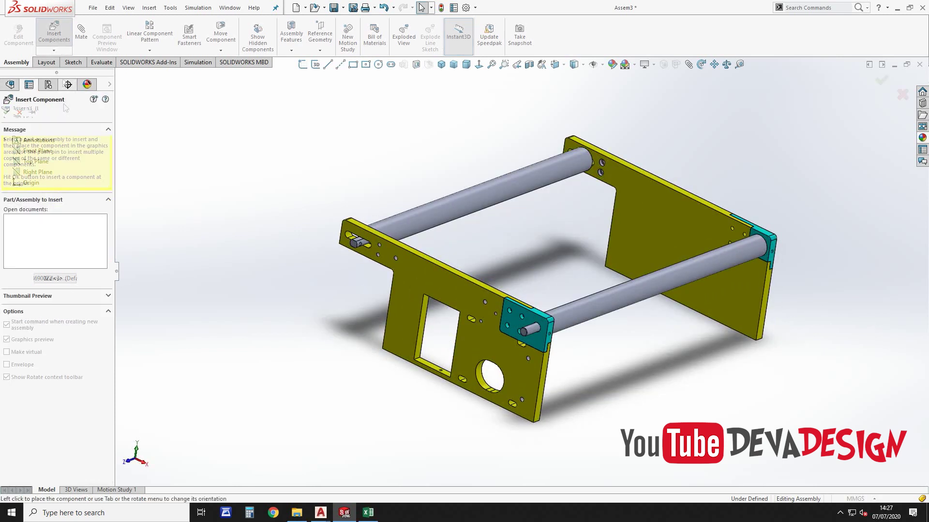
{"action": "left_click", "coordinate": [53, 278]}
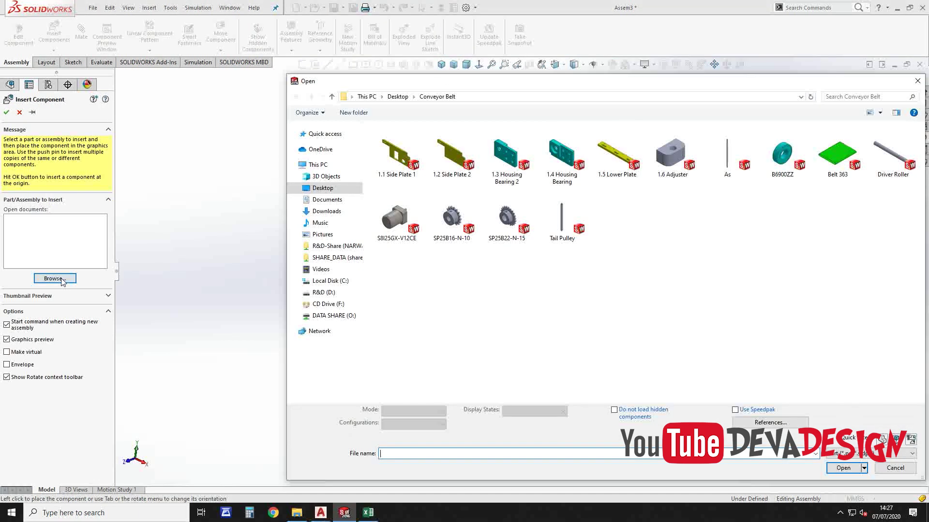
{"action": "double_click", "coordinate": [670, 159]}
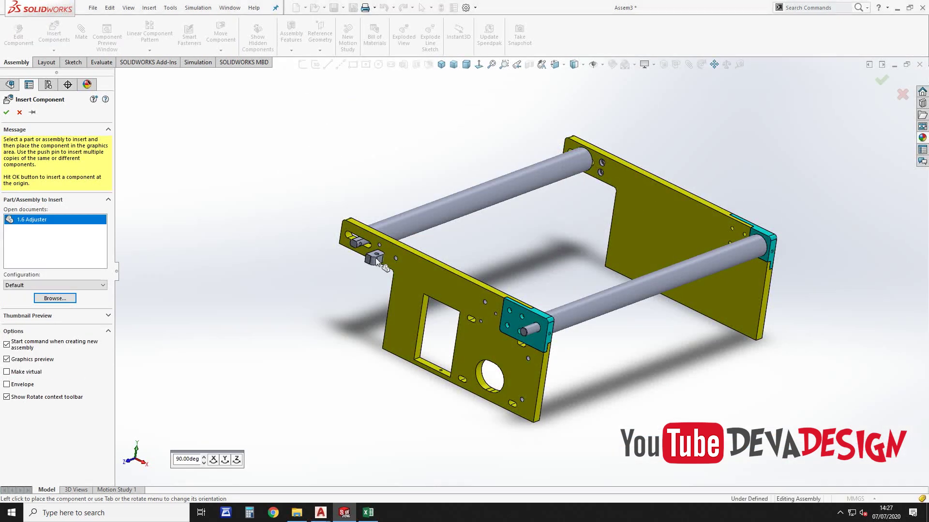
{"action": "left_click", "coordinate": [375, 257]}
{"action": "scroll", "coordinate": [396, 257], "scroll_direction": "down", "scroll_amount": 3}
{"action": "scroll", "coordinate": [417, 257], "scroll_direction": "down", "scroll_amount": 5}
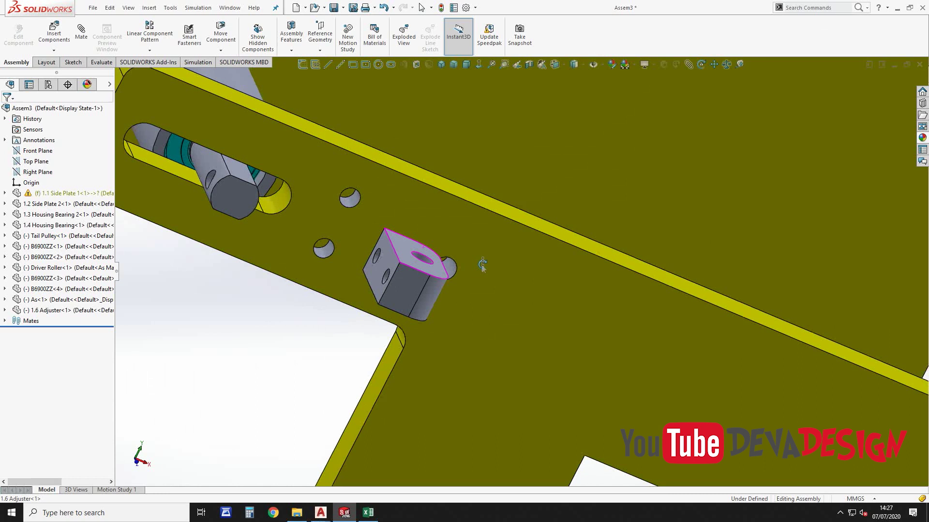
{"action": "middle_click_drag", "start_coordinate": [483, 264], "coordinate": [376, 260]}
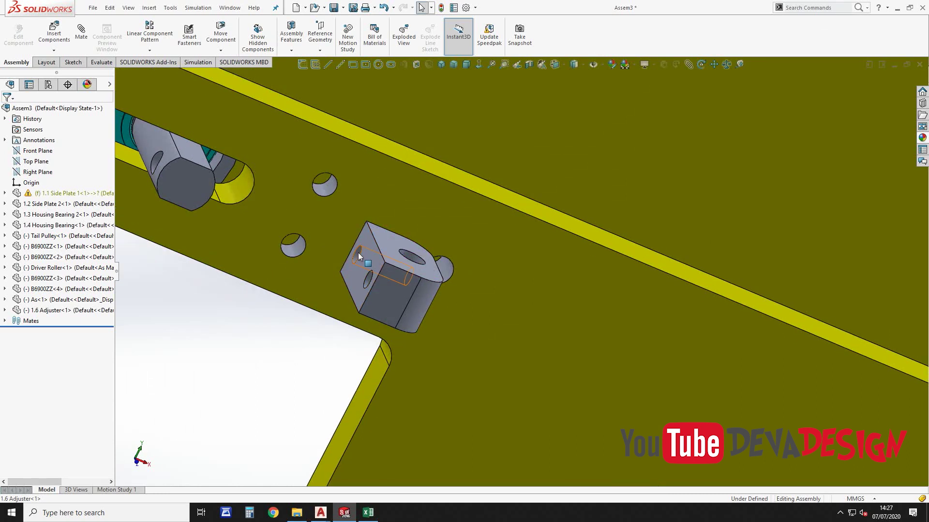
Mate an adjuster hole concentric with a Side Plate 1 hole, flipping the adjuster to the other side
{"action": "left_click", "coordinate": [358, 252]}
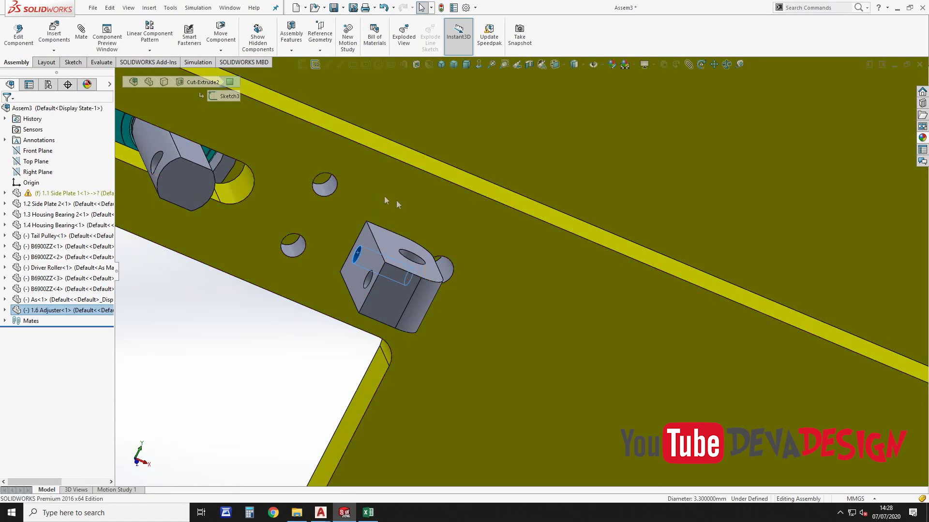
{"action": "key", "text": "m"}
{"action": "left_click", "coordinate": [326, 187]}
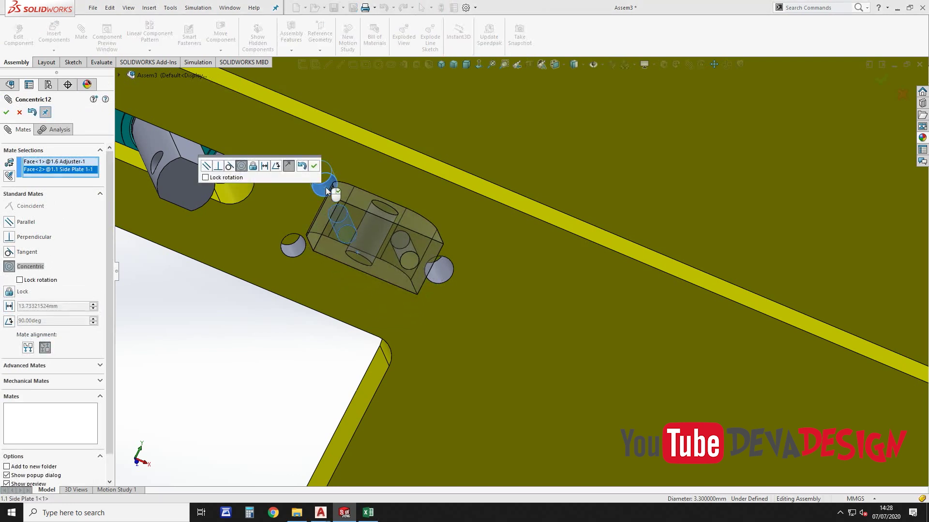
{"action": "left_click", "coordinate": [288, 167]}
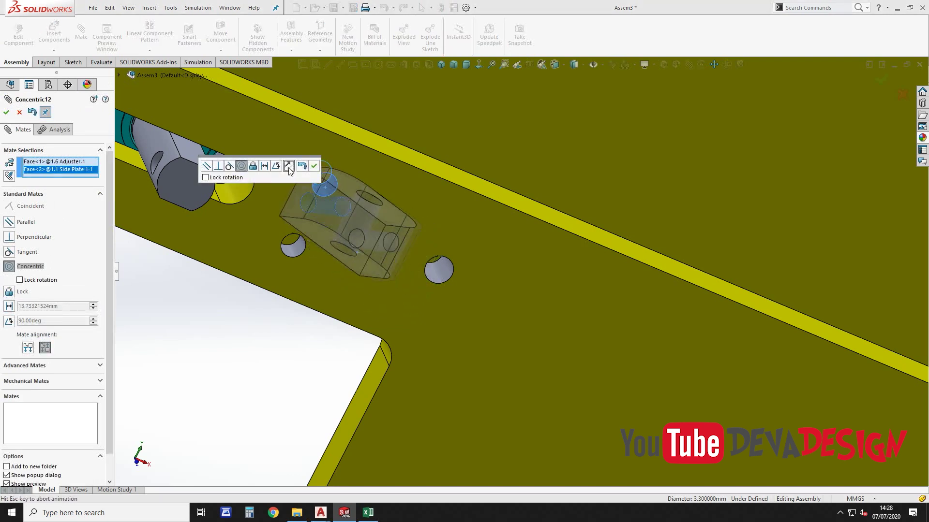
{"action": "left_click", "coordinate": [314, 168]}
{"action": "left_click_drag", "start_coordinate": [293, 189], "coordinate": [299, 259]}
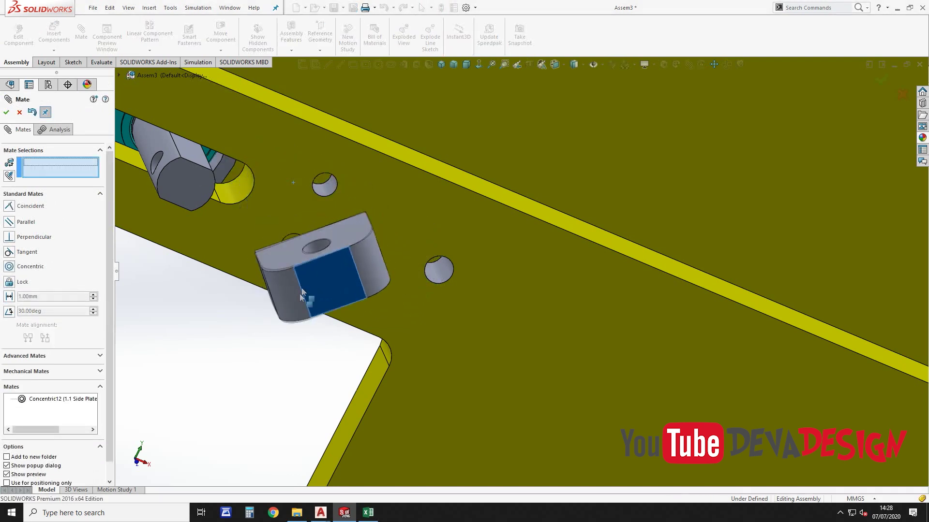
Add a second concentric mate between another side plate hole and the matching adjuster hole
{"action": "left_click", "coordinate": [299, 247]}
{"action": "scroll", "coordinate": [323, 224], "scroll_direction": "up", "scroll_amount": 3}
{"action": "scroll", "coordinate": [404, 269], "scroll_direction": "up", "scroll_amount": 4}
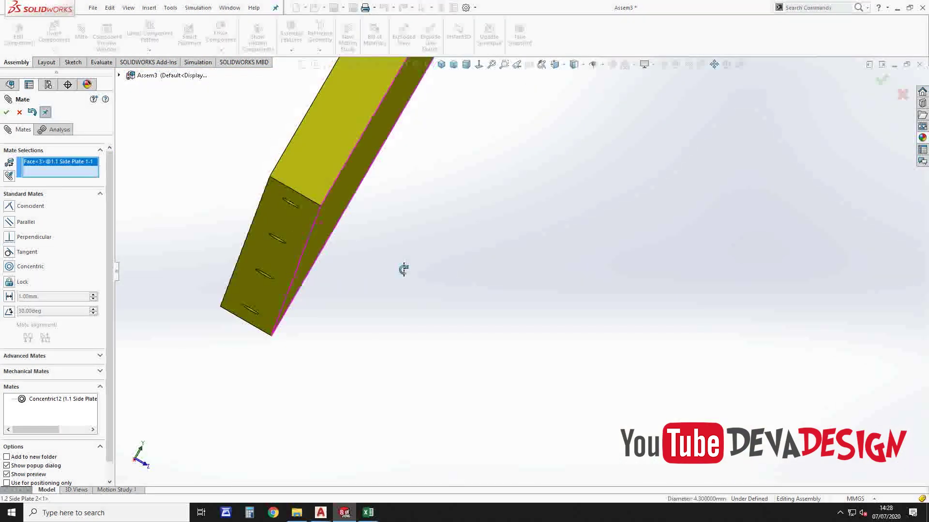
{"action": "scroll", "coordinate": [404, 267], "scroll_direction": "up", "scroll_amount": 4}
{"action": "mouse_move", "coordinate": [532, 270]}
{"action": "middle_mouse_down"}
{"action": "mouse_move", "coordinate": [484, 285]}
{"action": "mouse_move", "coordinate": [391, 274]}
{"action": "mouse_move", "coordinate": [642, 329]}
{"action": "middle_mouse_up"}
{"action": "scroll", "coordinate": [469, 289], "scroll_direction": "down", "scroll_amount": 10}
{"action": "scroll", "coordinate": [391, 274], "scroll_direction": "up", "scroll_amount": 5}
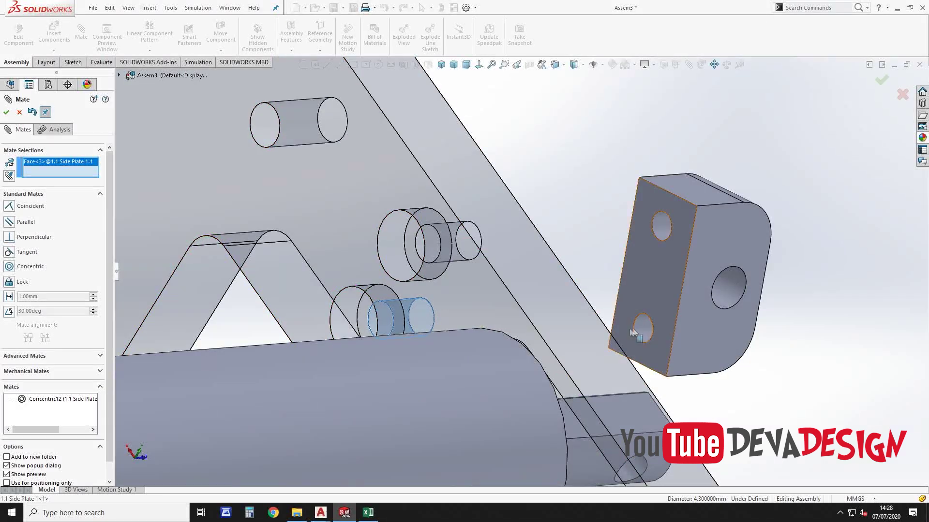
{"action": "left_click", "coordinate": [643, 328]}
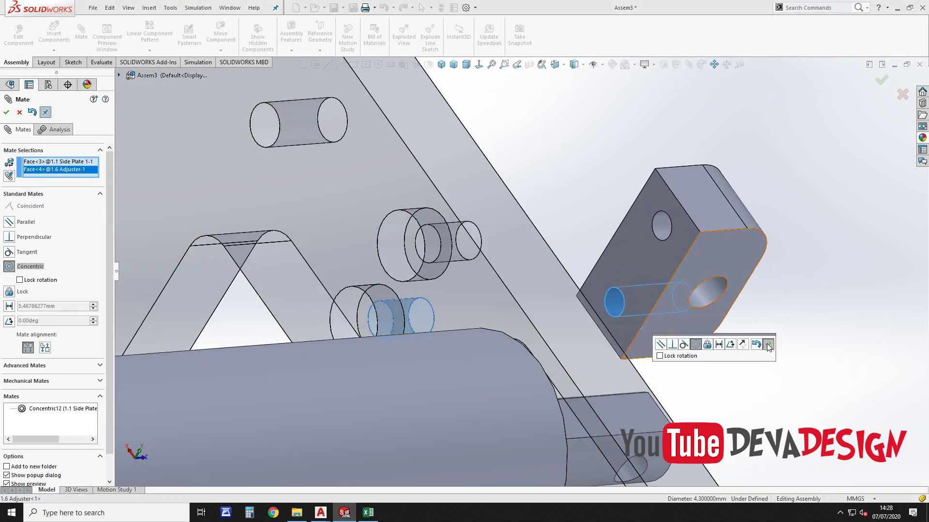
{"action": "left_click", "coordinate": [763, 344]}
Make the adjuster's flat face coincident with the side plate face so it sits flush
{"action": "left_click", "coordinate": [643, 259]}
{"action": "middle_click_drag", "start_coordinate": [615, 279], "coordinate": [493, 242]}
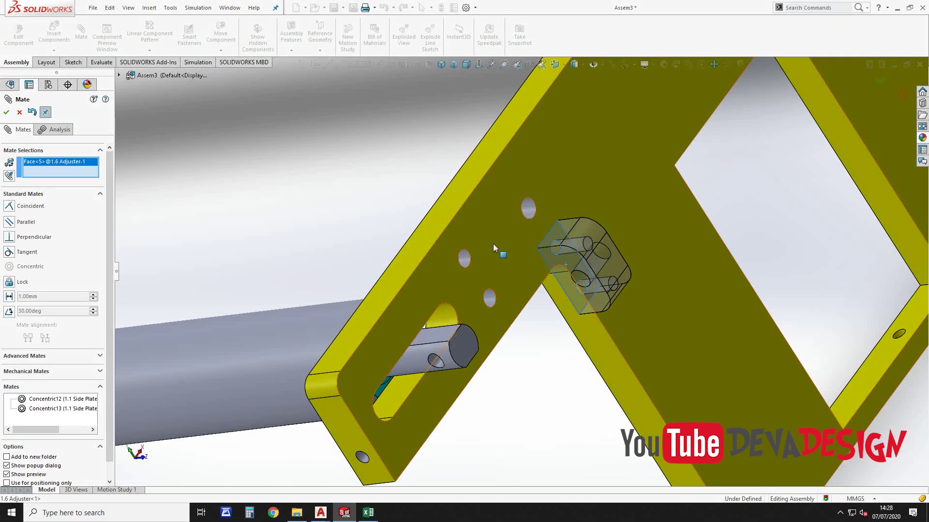
{"action": "left_click", "coordinate": [492, 244]}
{"action": "left_click", "coordinate": [602, 222]}
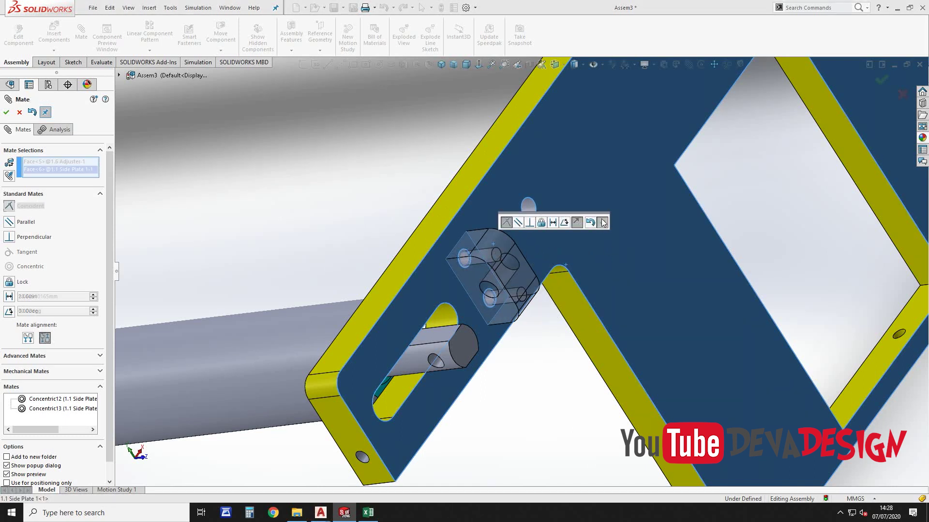
{"action": "key", "text": "f"}
{"action": "middle_click_drag", "start_coordinate": [540, 257], "coordinate": [498, 329]}
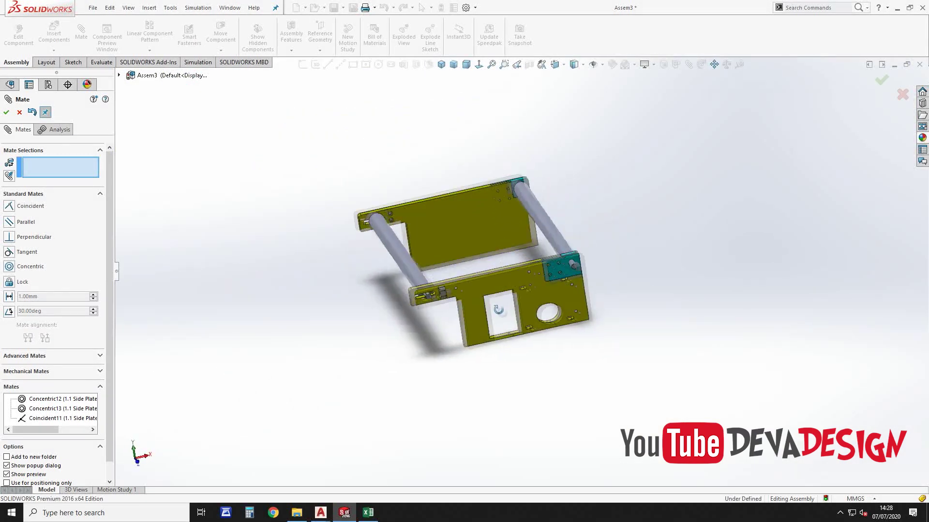
{"action": "scroll", "coordinate": [499, 329], "scroll_direction": "down", "scroll_amount": 5}
{"action": "key", "text": "Escape"}
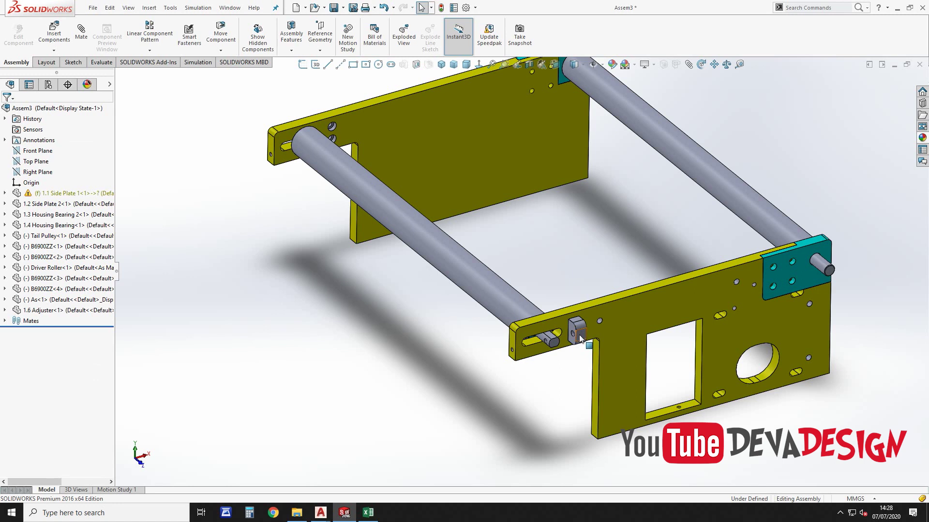
Rotate the second adjuster into rough alignment with Side Plate 2
{"action": "left_click", "coordinate": [700, 64]}
{"action": "left_click_drag", "start_coordinate": [263, 111], "coordinate": [340, 117]}
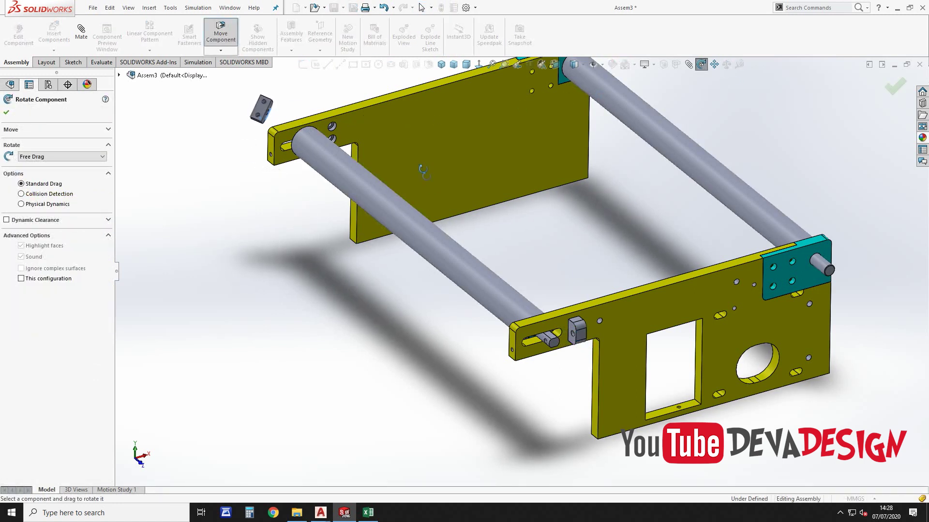
{"action": "key", "text": "Escape"}
{"action": "scroll", "coordinate": [295, 125], "scroll_direction": "down", "scroll_amount": 3}
{"action": "scroll", "coordinate": [361, 154], "scroll_direction": "down", "scroll_amount": 3}
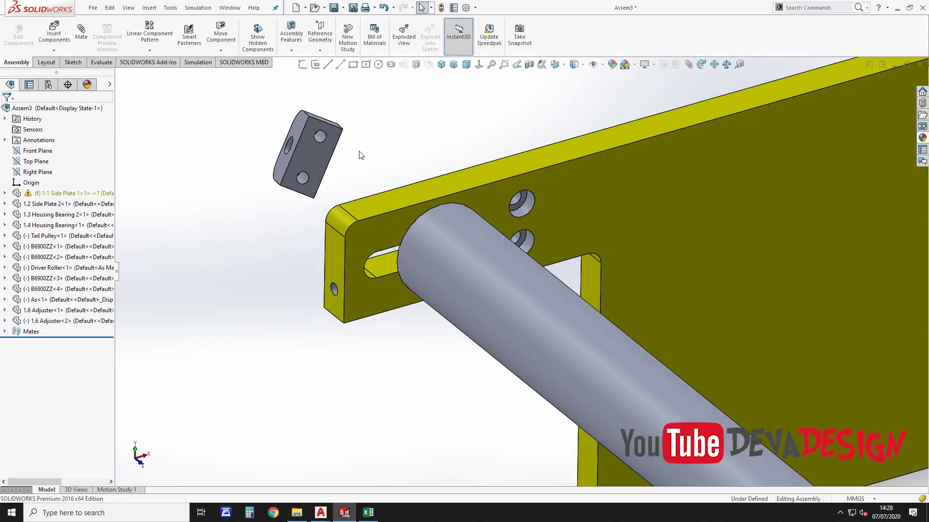
{"action": "scroll", "coordinate": [321, 154], "scroll_direction": "down", "scroll_amount": 3}
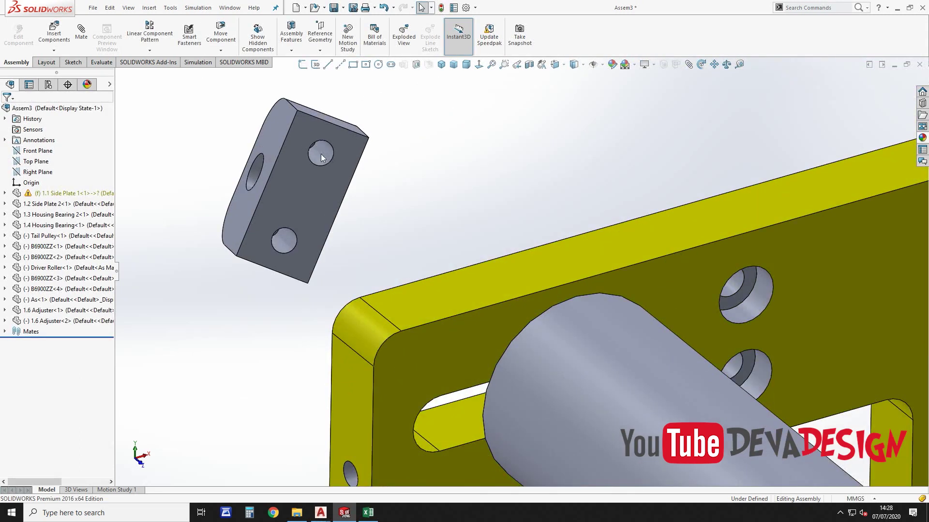
Mate two adjuster holes concentric with the matching Side Plate 2 holes
{"action": "key", "text": "m"}
{"action": "left_click", "coordinate": [732, 289]}
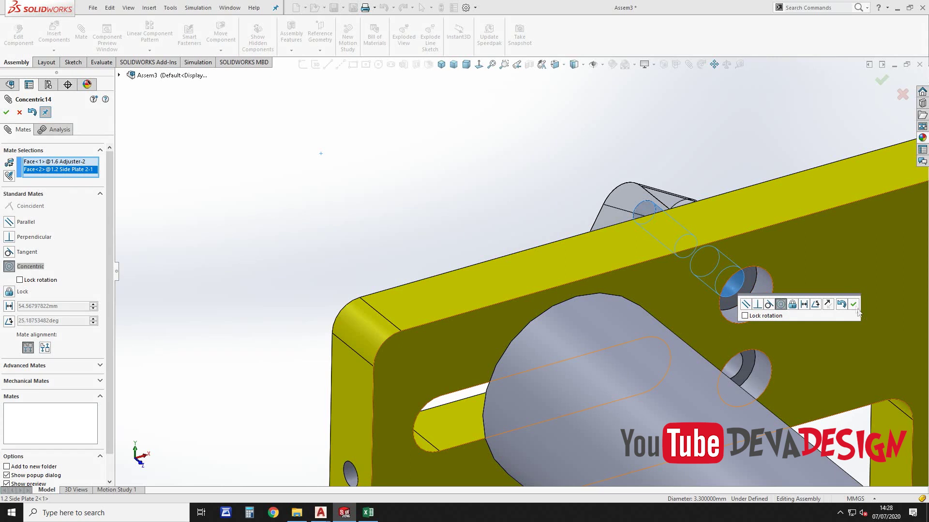
{"action": "left_click", "coordinate": [853, 304]}
{"action": "left_click", "coordinate": [733, 373]}
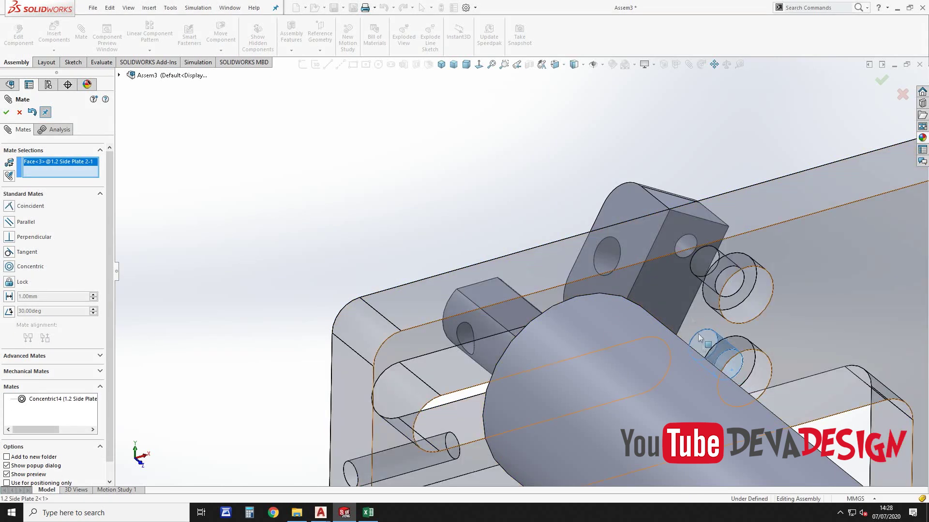
{"action": "left_click", "coordinate": [656, 332]}
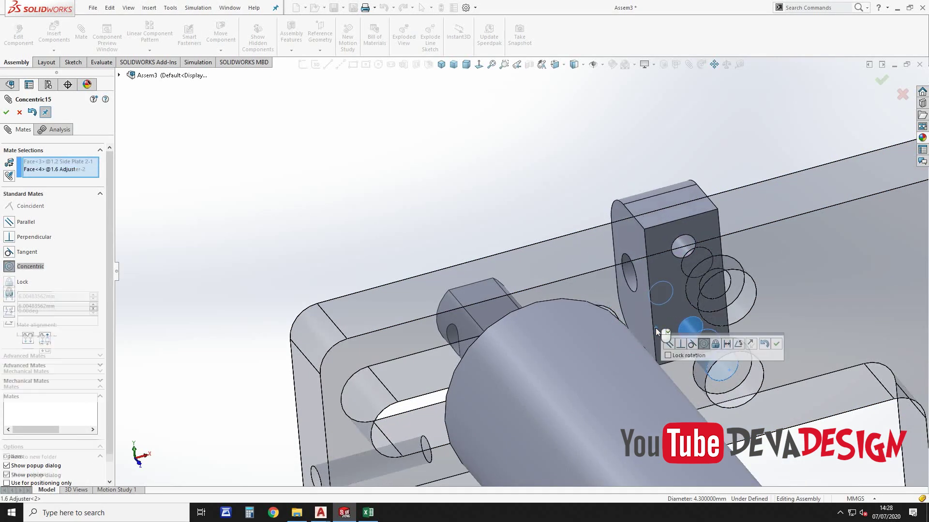
{"action": "left_click", "coordinate": [776, 345]}
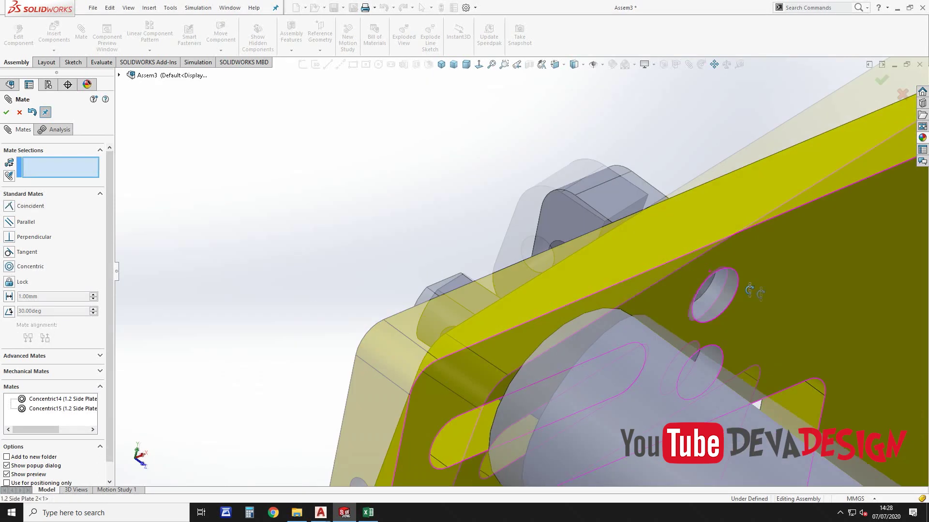
Make the adjuster face coincident with Side Plate 2's outer face so it sits flush
{"action": "middle_click_drag", "start_coordinate": [774, 340], "coordinate": [707, 291]}
{"action": "scroll", "coordinate": [660, 280], "scroll_direction": "down", "scroll_amount": 3}
{"action": "left_click", "coordinate": [661, 280]}
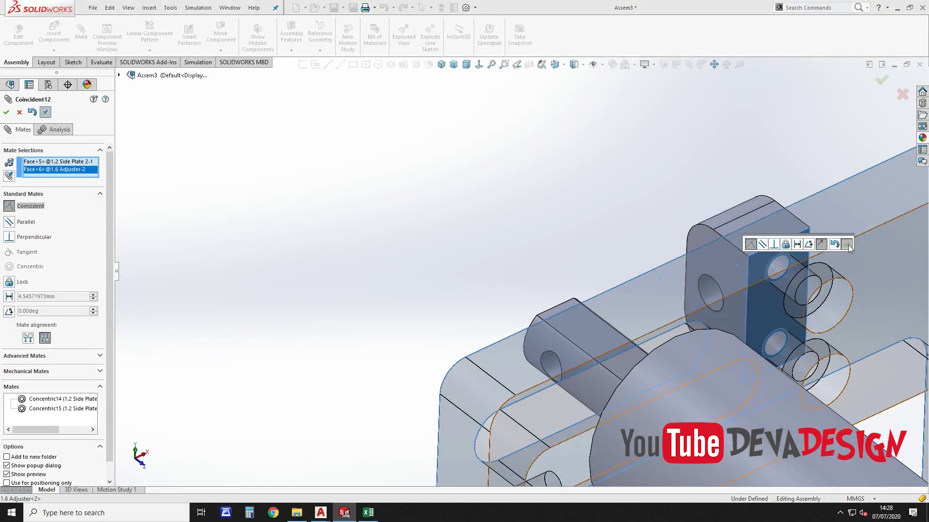
{"action": "left_click", "coordinate": [770, 256]}
{"action": "key", "text": "Escape"}
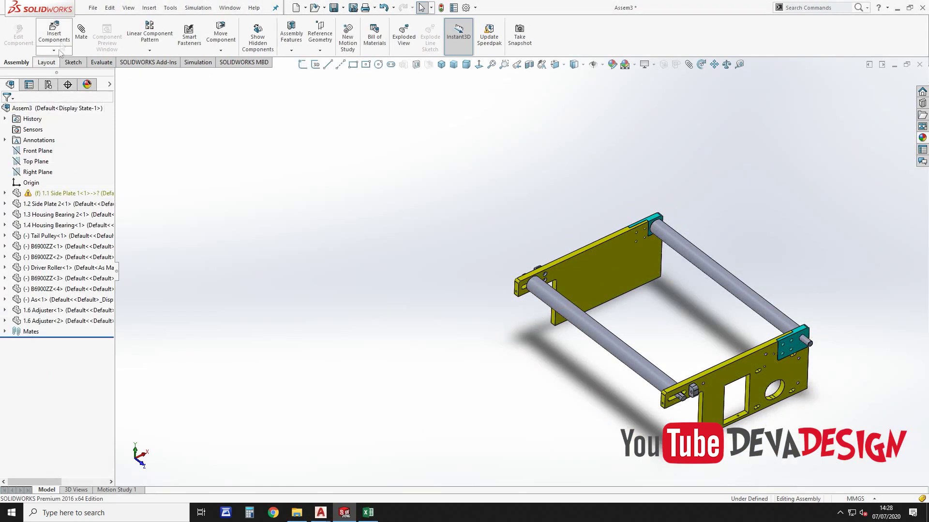
Insert 1.5 Lower Plate from the Conveyor Belt folder and place it below the frame
{"action": "left_click", "coordinate": [59, 39]}
{"action": "left_click", "coordinate": [65, 280]}
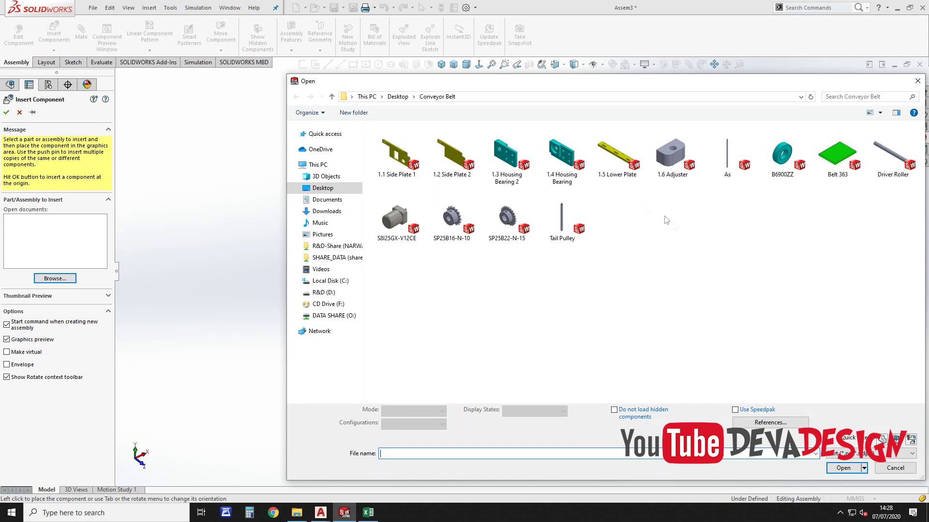
{"action": "double_click", "coordinate": [617, 153]}
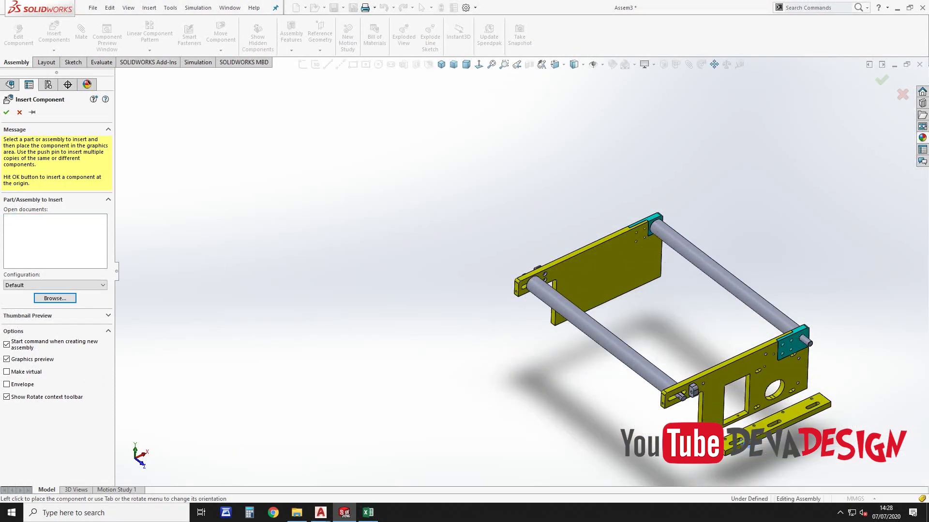
{"action": "left_click", "coordinate": [769, 428]}
{"action": "scroll", "coordinate": [677, 408], "scroll_direction": "down", "scroll_amount": 2}
{"action": "scroll", "coordinate": [573, 346], "scroll_direction": "down", "scroll_amount": 5}
{"action": "scroll", "coordinate": [573, 345], "scroll_direction": "down", "scroll_amount": 3}
Mate a lower plate hole concentric with the matching hole in 1.1 Side Plate
{"action": "left_click", "coordinate": [593, 273]}
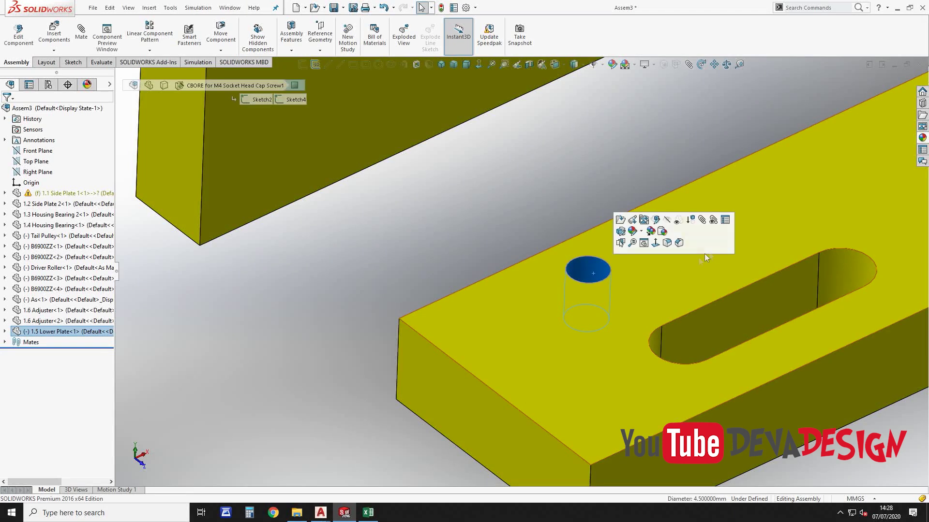
{"action": "left_click", "coordinate": [703, 222]}
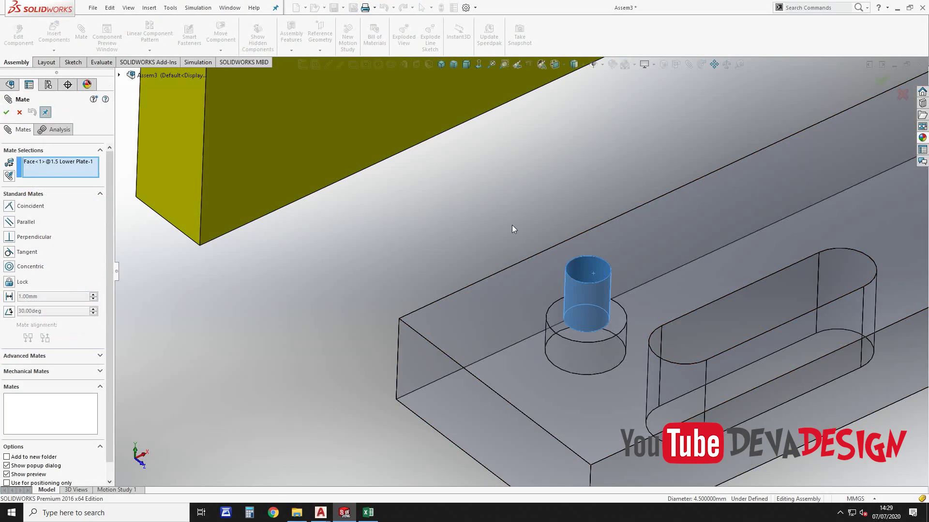
{"action": "scroll", "coordinate": [508, 218], "scroll_direction": "up", "scroll_amount": 5}
{"action": "scroll", "coordinate": [503, 204], "scroll_direction": "down", "scroll_amount": 3}
{"action": "scroll", "coordinate": [489, 196], "scroll_direction": "down", "scroll_amount": 2}
{"action": "scroll", "coordinate": [488, 219], "scroll_direction": "down", "scroll_amount": 4}
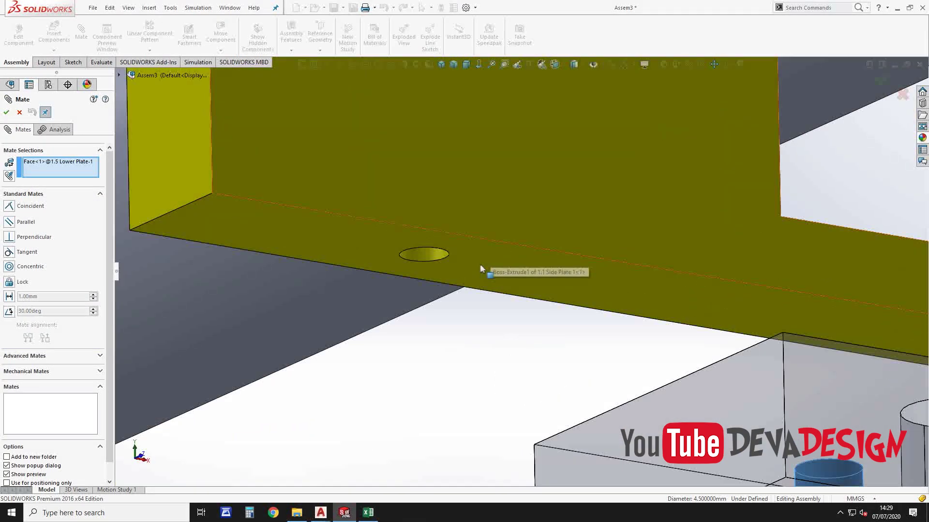
{"action": "left_click", "coordinate": [437, 256]}
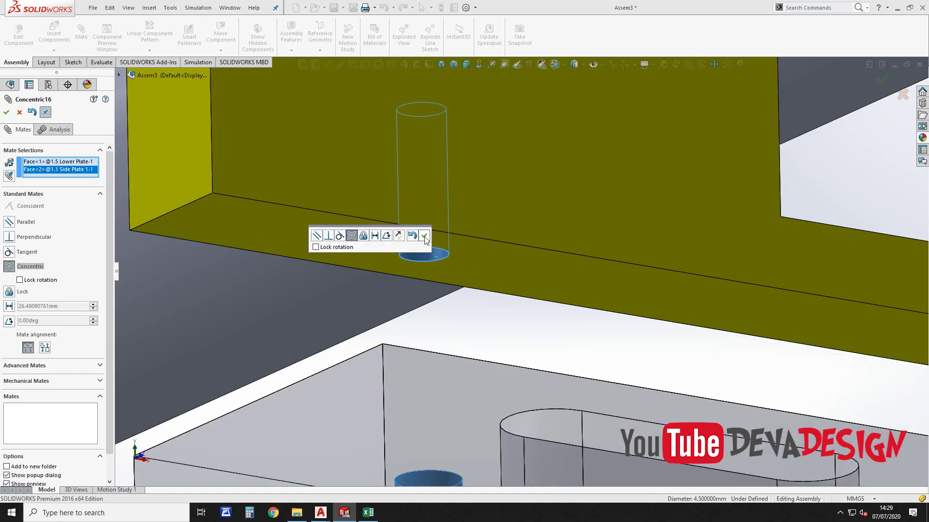
{"action": "left_click", "coordinate": [419, 238]}
Add a second concentric mate between another side plate hole and its lower plate hole
{"action": "scroll", "coordinate": [564, 244], "scroll_direction": "up", "scroll_amount": 5}
{"action": "scroll", "coordinate": [556, 228], "scroll_direction": "down", "scroll_amount": 4}
{"action": "scroll", "coordinate": [551, 220], "scroll_direction": "down", "scroll_amount": 3}
{"action": "scroll", "coordinate": [551, 217], "scroll_direction": "down", "scroll_amount": 2}
{"action": "left_click", "coordinate": [551, 217]}
{"action": "scroll", "coordinate": [551, 217], "scroll_direction": "up", "scroll_amount": 3}
{"action": "scroll", "coordinate": [541, 305], "scroll_direction": "down", "scroll_amount": 3}
{"action": "scroll", "coordinate": [521, 297], "scroll_direction": "down", "scroll_amount": 3}
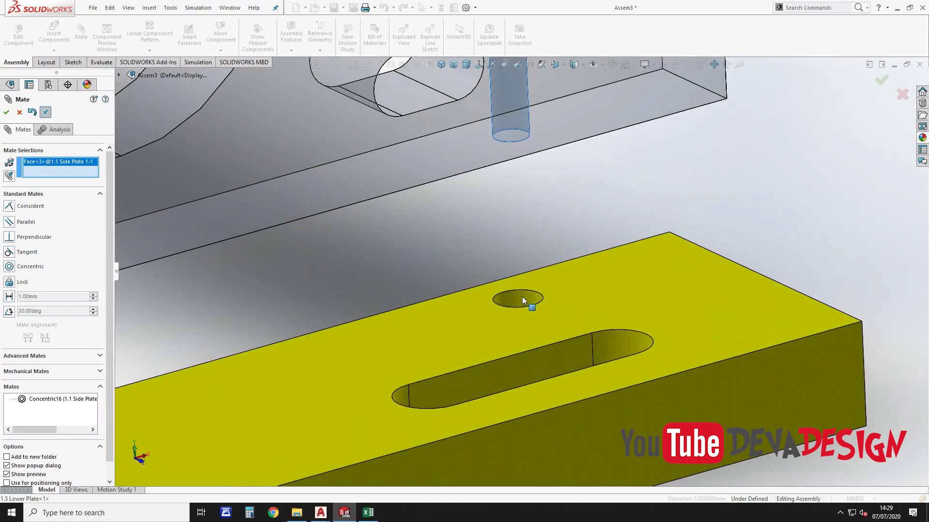
{"action": "left_click", "coordinate": [521, 297]}
{"action": "left_click", "coordinate": [643, 313]}
Mate the lower plate's top face flush to the side plate's underside, then drag out a copy
{"action": "left_click", "coordinate": [647, 293]}
{"action": "mouse_move", "coordinate": [646, 293]}
{"action": "middle_mouse_down"}
{"action": "mouse_move", "coordinate": [535, 251]}
{"action": "mouse_move", "coordinate": [550, 274]}
{"action": "middle_mouse_up"}
{"action": "left_click", "coordinate": [549, 266]}
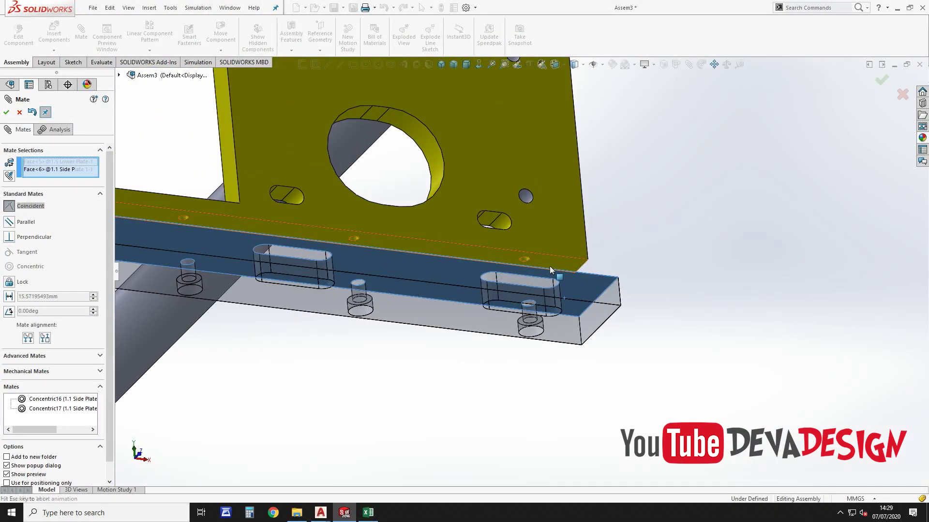
{"action": "left_click", "coordinate": [660, 244]}
{"action": "scroll", "coordinate": [661, 246], "scroll_direction": "up", "scroll_amount": 5}
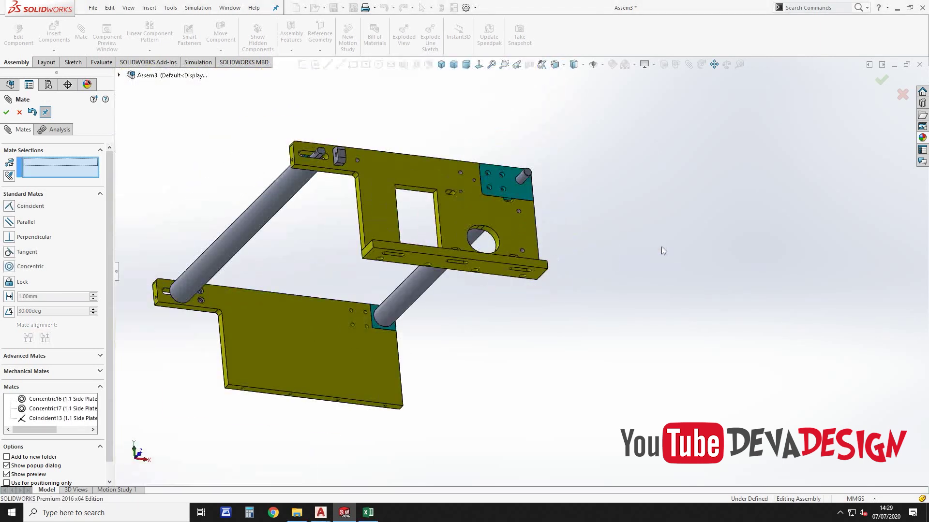
{"action": "middle_click_drag", "start_coordinate": [483, 348], "coordinate": [468, 354]}
{"action": "scroll", "coordinate": [472, 339], "scroll_direction": "down", "scroll_amount": 5}
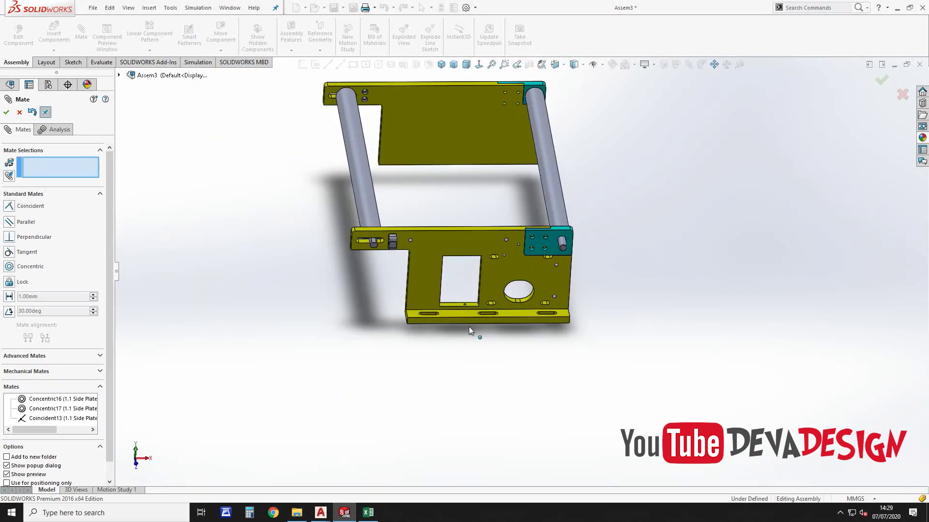
{"action": "key", "text": "Escape"}
{"action": "mouse_move", "coordinate": [521, 315]}
{"action": "left_mouse_down", "text": "ctrl"}
{"action": "mouse_move", "coordinate": [646, 157]}
{"action": "mouse_move", "coordinate": [765, 335]}
{"action": "mouse_move", "coordinate": [783, 406]}
{"action": "left_mouse_up", "text": "ctrl"}
Rotate the copied lower plate and mate its face coincident with 1.2 Side Plate 2
{"action": "left_click", "coordinate": [701, 64]}
{"action": "key", "text": "Escape"}
{"action": "left_click", "coordinate": [632, 141]}
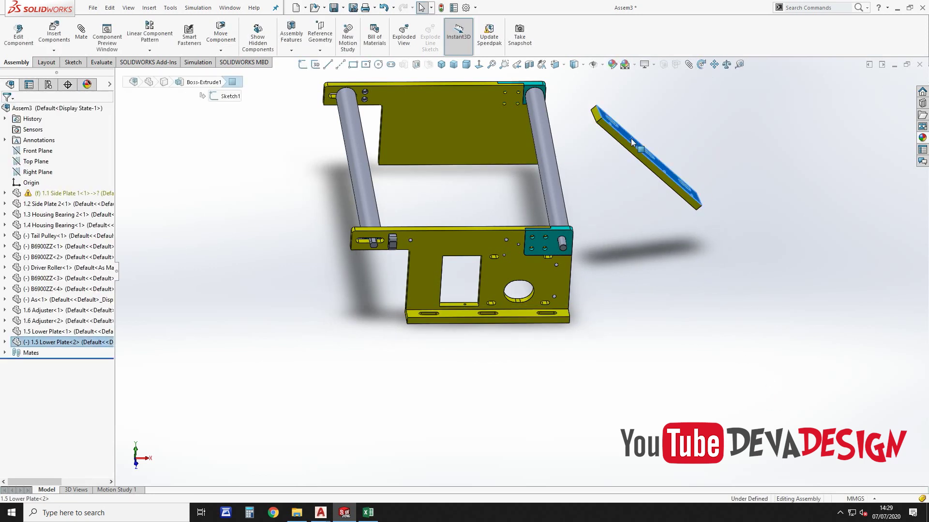
{"action": "key", "text": "m"}
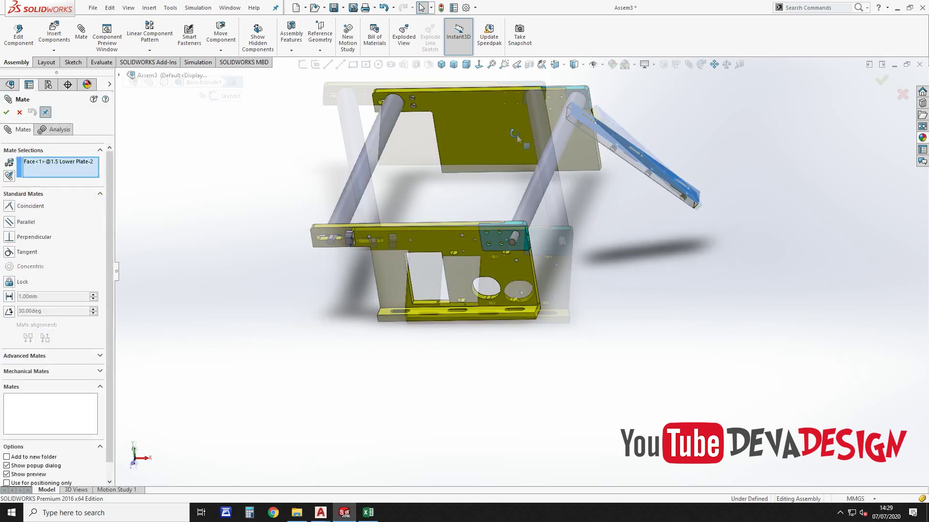
{"action": "middle_click_drag", "start_coordinate": [516, 134], "coordinate": [623, 241]}
{"action": "scroll", "coordinate": [623, 242], "scroll_direction": "down", "scroll_amount": 5}
{"action": "scroll", "coordinate": [730, 223], "scroll_direction": "down", "scroll_amount": 3}
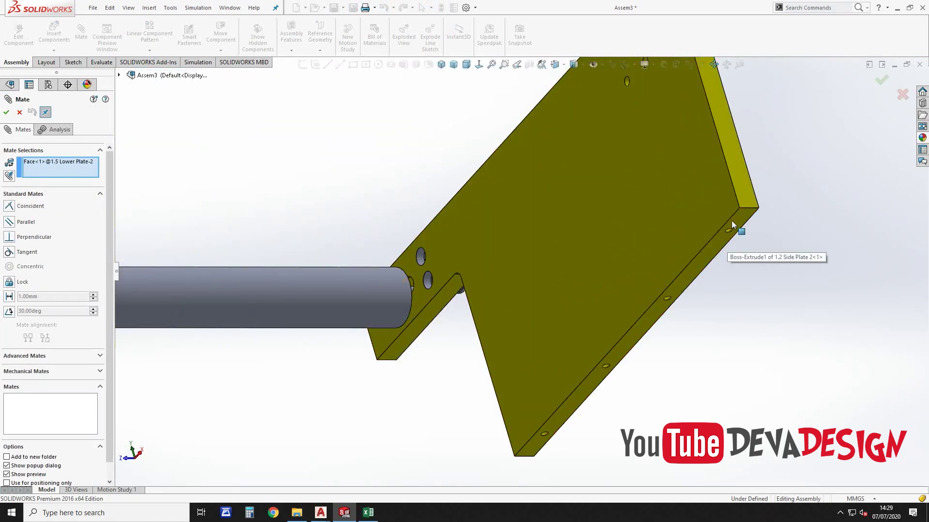
{"action": "left_click", "coordinate": [731, 220]}
{"action": "scroll", "coordinate": [754, 239], "scroll_direction": "up", "scroll_amount": 5}
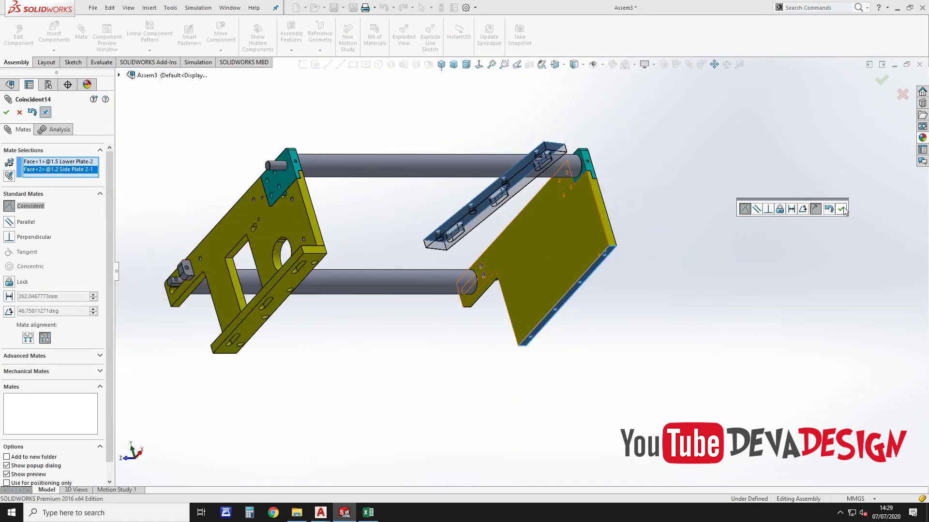
{"action": "left_click", "coordinate": [841, 209]}
Mate a second lower plate hole concentric with the matching hole in 1.2 Side Plate 2
{"action": "scroll", "coordinate": [533, 182], "scroll_direction": "down", "scroll_amount": 5}
{"action": "scroll", "coordinate": [528, 159], "scroll_direction": "down", "scroll_amount": 3}
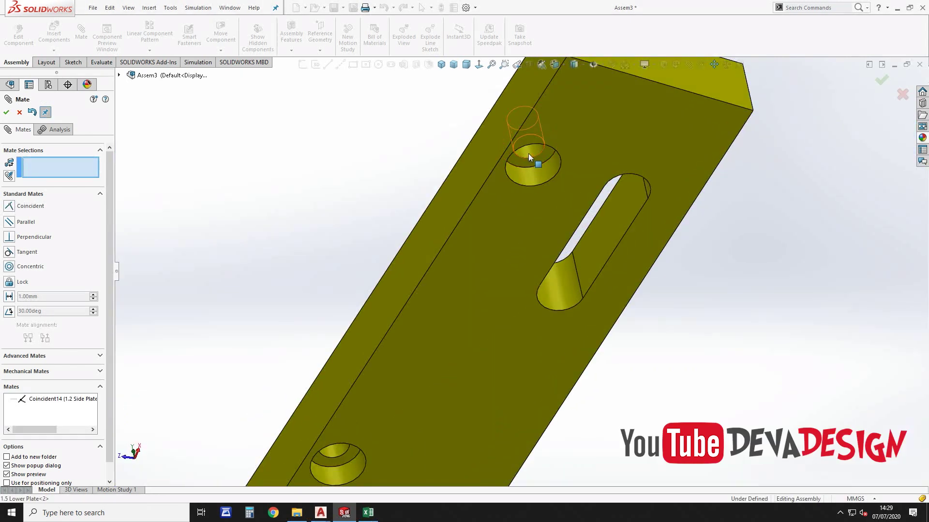
{"action": "left_click", "coordinate": [528, 153]}
{"action": "scroll", "coordinate": [528, 153], "scroll_direction": "up", "scroll_amount": 5}
{"action": "scroll", "coordinate": [528, 152], "scroll_direction": "up", "scroll_amount": 3}
{"action": "scroll", "coordinate": [529, 349], "scroll_direction": "down", "scroll_amount": 6}
{"action": "middle_click_drag", "start_coordinate": [530, 350], "coordinate": [655, 279]}
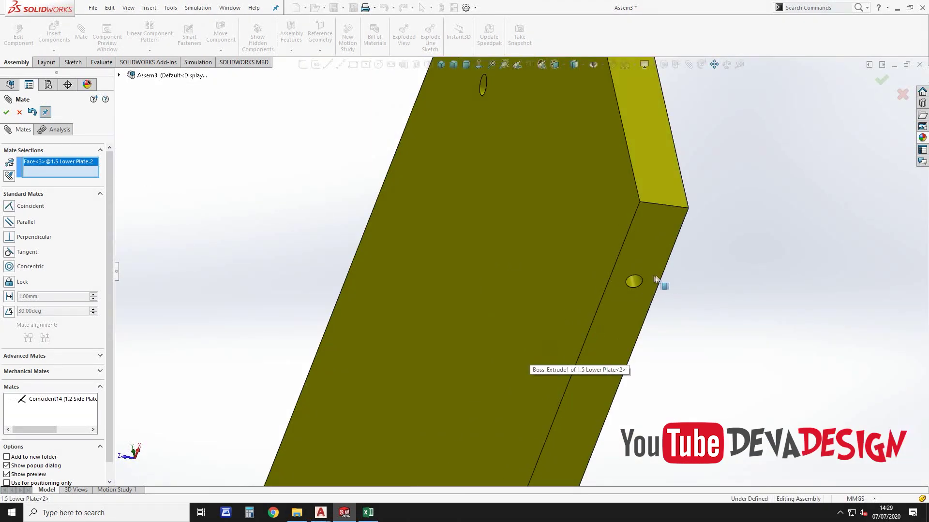
{"action": "left_click", "coordinate": [630, 282]}
{"action": "scroll", "coordinate": [631, 286], "scroll_direction": "up", "scroll_amount": 4}
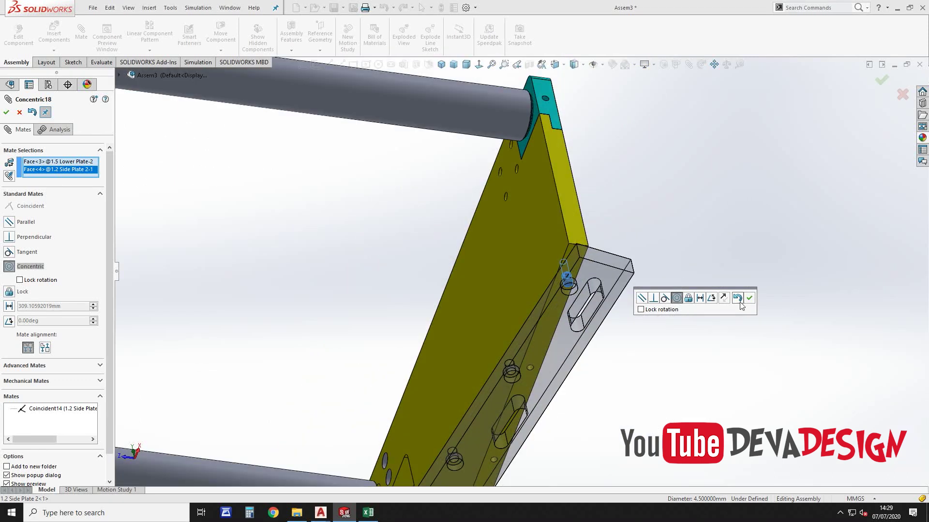
{"action": "left_click", "coordinate": [749, 300]}
Add a second concentric mate between another lower plate hole and its side plate hole
{"action": "scroll", "coordinate": [536, 308], "scroll_direction": "up", "scroll_amount": 4}
{"action": "scroll", "coordinate": [497, 379], "scroll_direction": "down", "scroll_amount": 5}
{"action": "scroll", "coordinate": [444, 286], "scroll_direction": "down", "scroll_amount": 3}
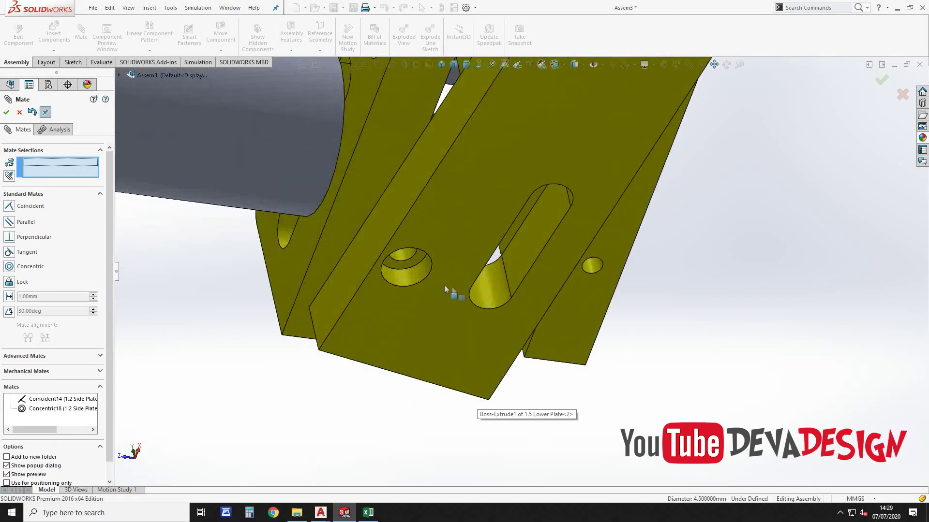
{"action": "scroll", "coordinate": [398, 236], "scroll_direction": "down", "scroll_amount": 3}
{"action": "left_click", "coordinate": [397, 236]}
{"action": "left_click", "coordinate": [668, 260]}
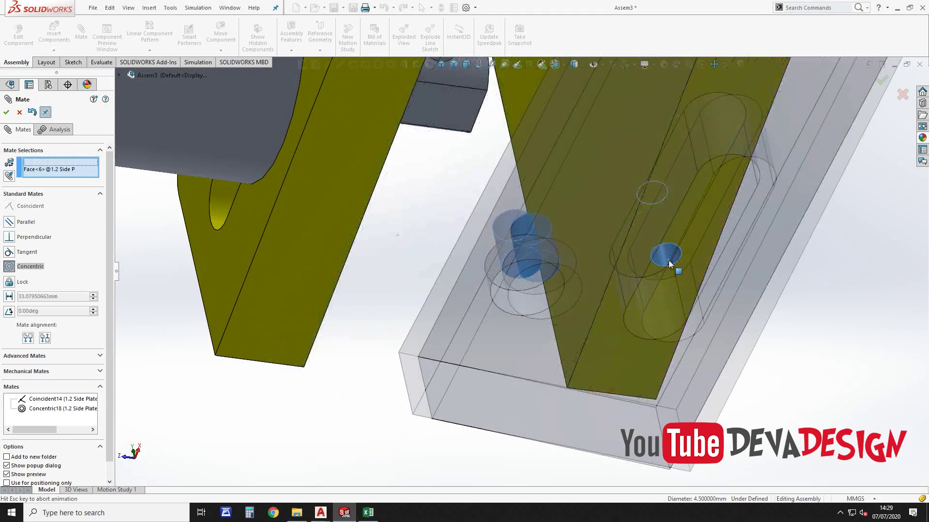
{"action": "left_click", "coordinate": [791, 239]}
{"action": "scroll", "coordinate": [650, 278], "scroll_direction": "up", "scroll_amount": 4}
{"action": "scroll", "coordinate": [497, 207], "scroll_direction": "up", "scroll_amount": 3}
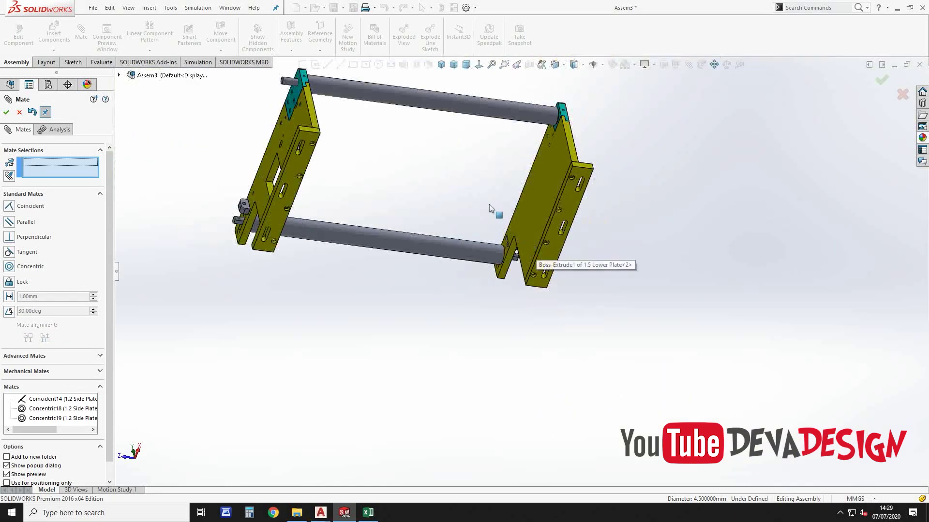
{"action": "scroll", "coordinate": [518, 342], "scroll_direction": "up", "scroll_amount": 3}
{"action": "scroll", "coordinate": [541, 381], "scroll_direction": "up", "scroll_amount": 2}
{"action": "key", "text": "Escape"}
Insert the S8I25GX-V12CE gear motor and place it beside the frame
{"action": "scroll", "coordinate": [484, 254], "scroll_direction": "down", "scroll_amount": 3}
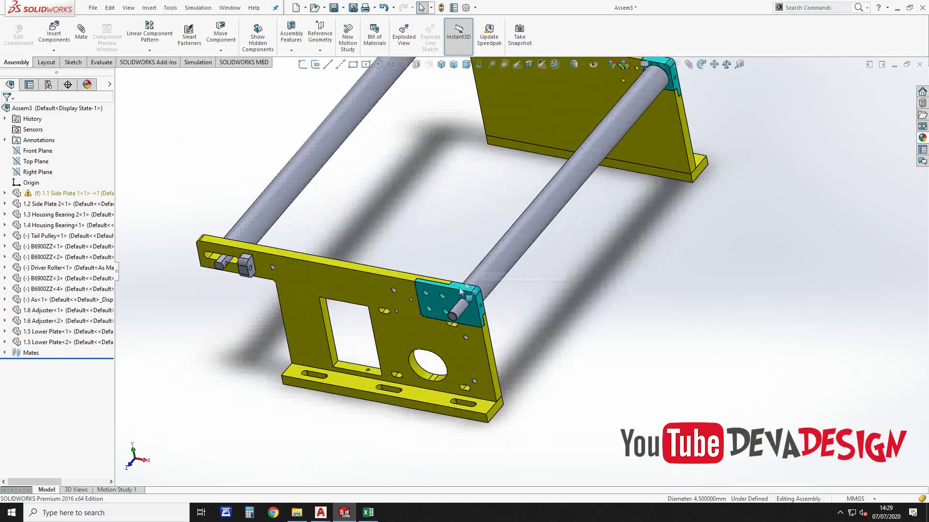
{"action": "scroll", "coordinate": [479, 247], "scroll_direction": "down", "scroll_amount": 3}
{"action": "middle_click_drag", "start_coordinate": [473, 241], "coordinate": [393, 213]}
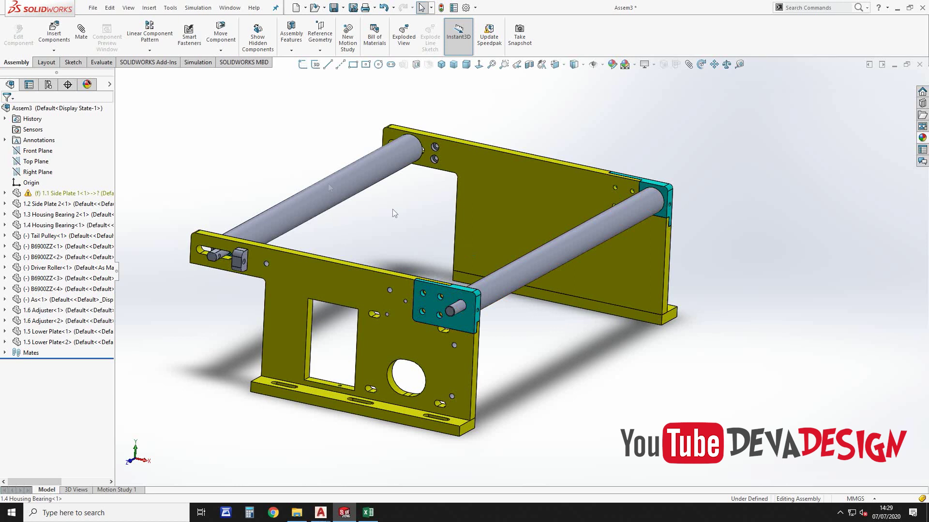
{"action": "left_click", "coordinate": [54, 33]}
{"action": "left_click", "coordinate": [50, 278]}
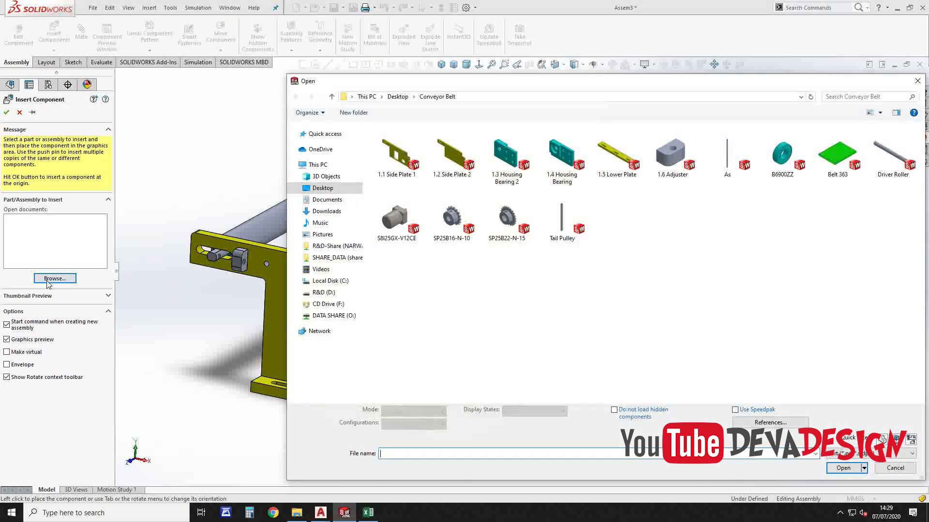
{"action": "double_click", "coordinate": [407, 229]}
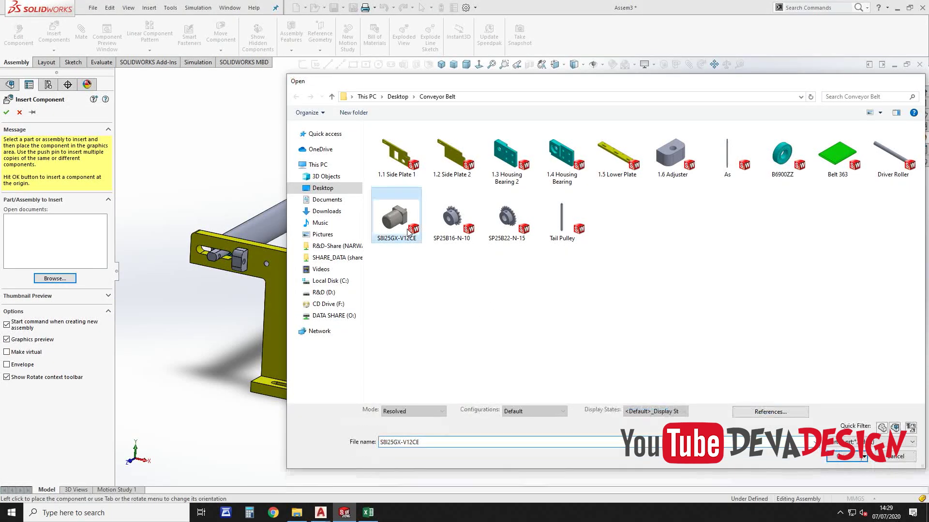
{"action": "left_click", "coordinate": [544, 376]}
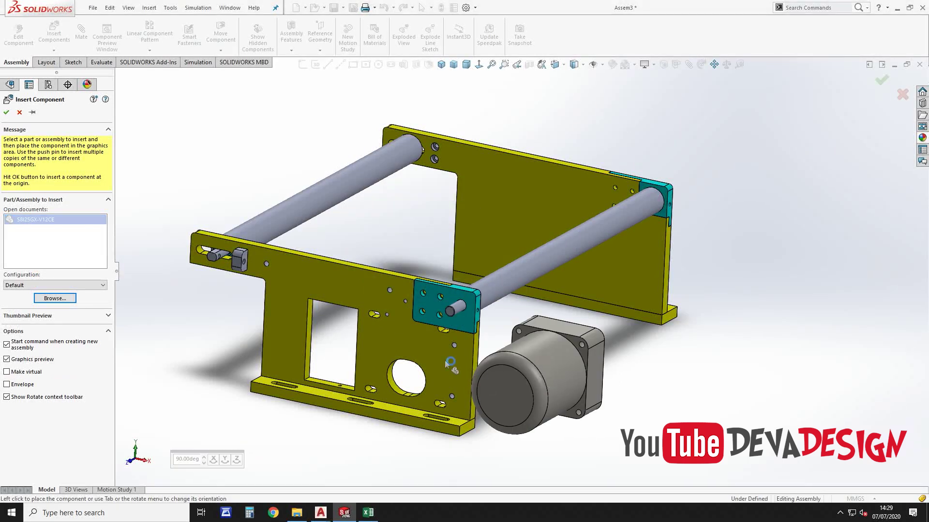
Rotate the motor about its axis so it faces down-left beside the side plates
{"action": "middle_click_drag", "start_coordinate": [445, 361], "coordinate": [366, 380]}
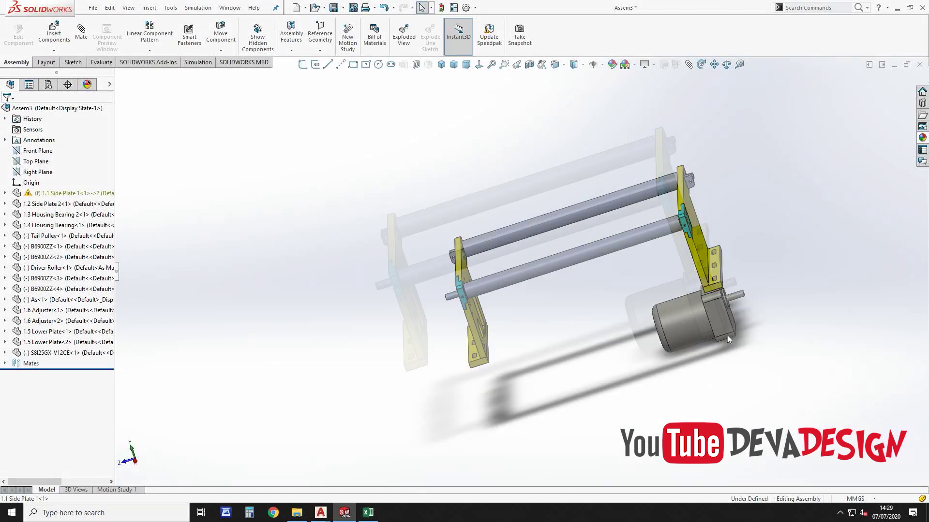
{"action": "scroll", "coordinate": [727, 335], "scroll_direction": "down", "scroll_amount": 5}
{"action": "left_click", "coordinate": [701, 64]}
{"action": "mouse_move", "coordinate": [643, 271]}
{"action": "left_mouse_down"}
{"action": "mouse_move", "coordinate": [663, 257]}
{"action": "mouse_move", "coordinate": [648, 269]}
{"action": "left_mouse_up"}
{"action": "mouse_move", "coordinate": [648, 269]}
{"action": "middle_mouse_down"}
{"action": "mouse_move", "coordinate": [711, 252]}
{"action": "mouse_move", "coordinate": [604, 280]}
{"action": "middle_mouse_up"}
{"action": "scroll", "coordinate": [532, 271], "scroll_direction": "down", "scroll_amount": 5}
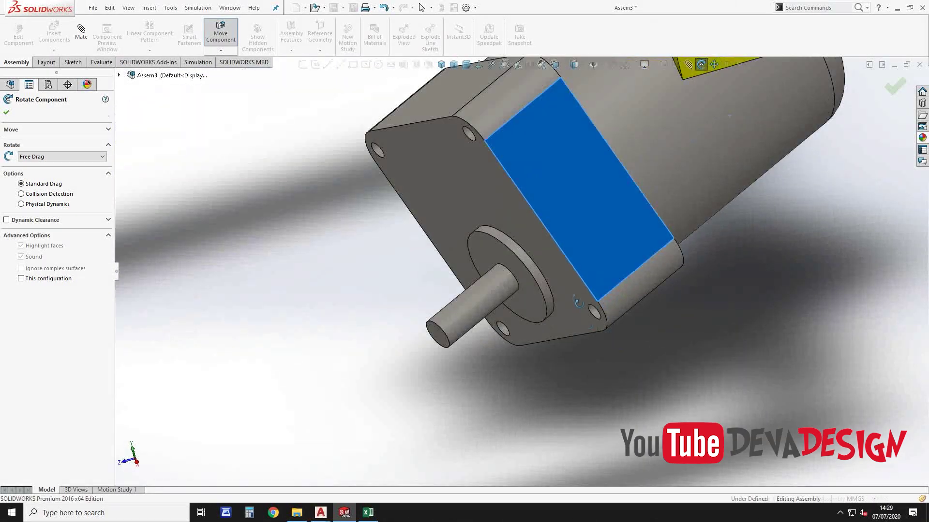
{"action": "key", "text": "Escape"}
{"action": "left_click", "coordinate": [532, 269]}
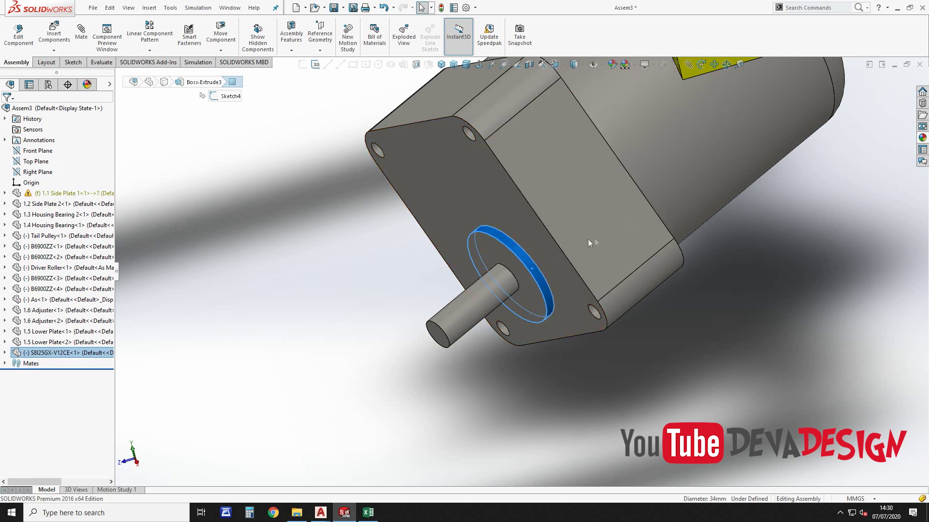
Mate the motor boss concentric with the side plate's large hole
{"action": "left_click", "coordinate": [556, 237]}
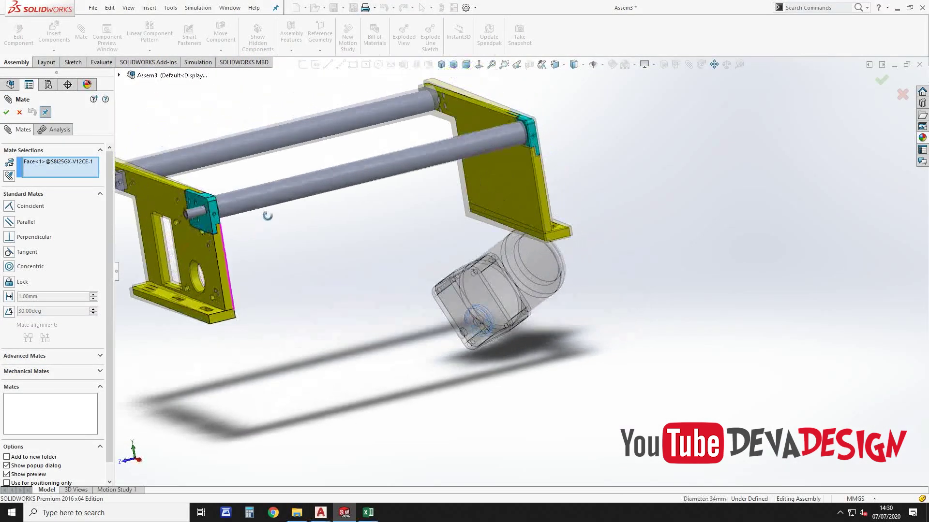
{"action": "scroll", "coordinate": [160, 285], "scroll_direction": "down", "scroll_amount": 4}
{"action": "left_click", "coordinate": [237, 270]}
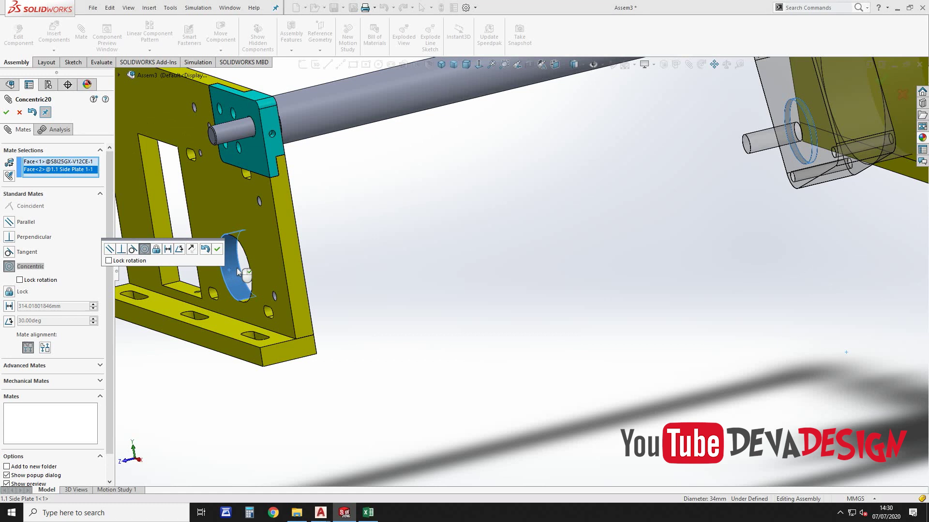
{"action": "left_click", "coordinate": [217, 248]}
{"action": "scroll", "coordinate": [442, 291], "scroll_direction": "up", "scroll_amount": 4}
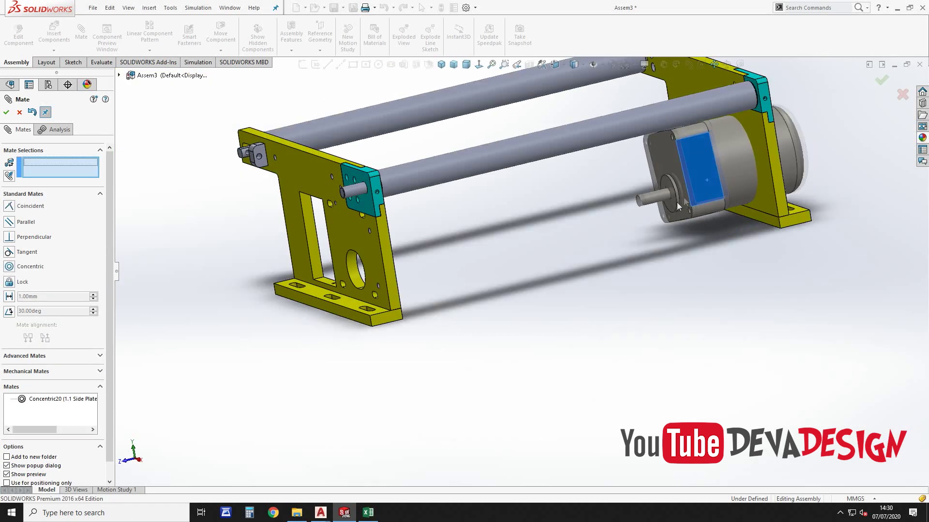
{"action": "left_click_drag", "start_coordinate": [679, 207], "coordinate": [431, 265]}
Try aligning a motor bolt hole with the side plate's lower hole
{"action": "scroll", "coordinate": [438, 285], "scroll_direction": "down", "scroll_amount": 5}
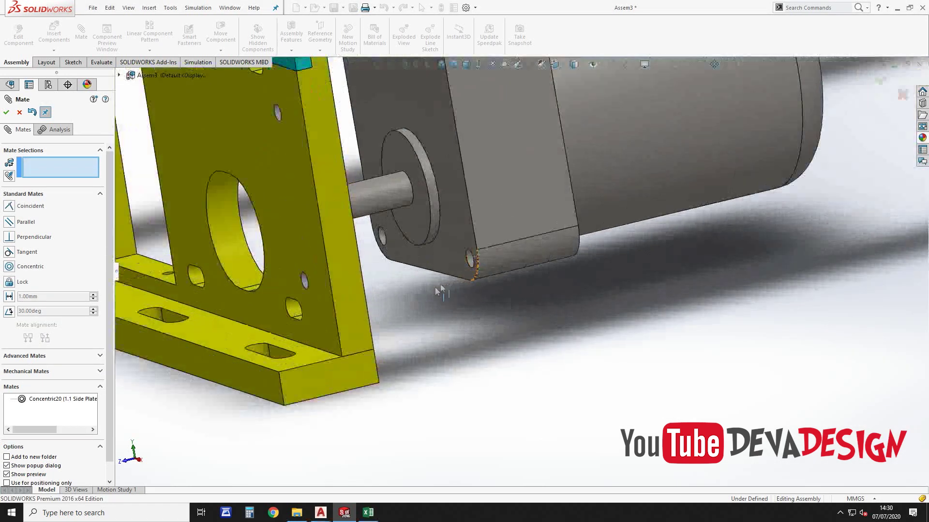
{"action": "scroll", "coordinate": [440, 290], "scroll_direction": "down", "scroll_amount": 3}
{"action": "left_click", "coordinate": [501, 245]}
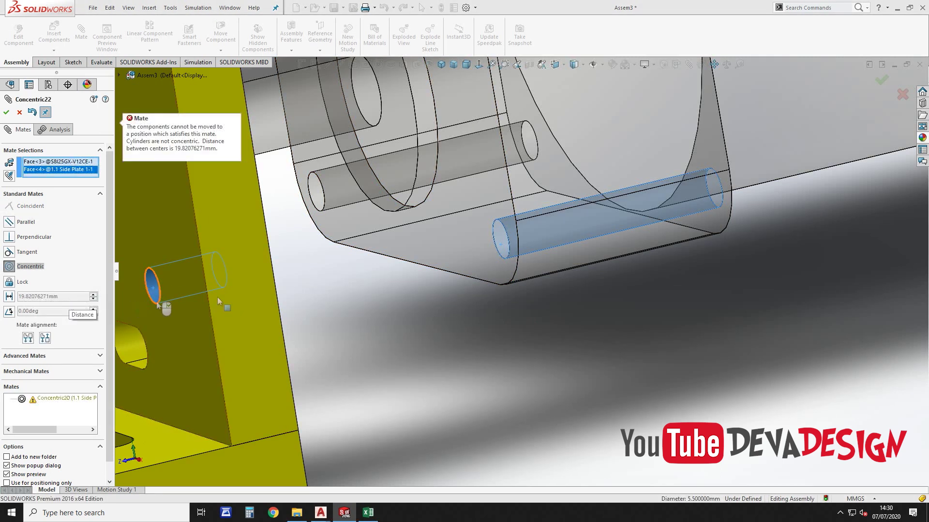
{"action": "scroll", "coordinate": [338, 289], "scroll_direction": "up", "scroll_amount": 5}
{"action": "scroll", "coordinate": [271, 274], "scroll_direction": "down", "scroll_amount": 4}
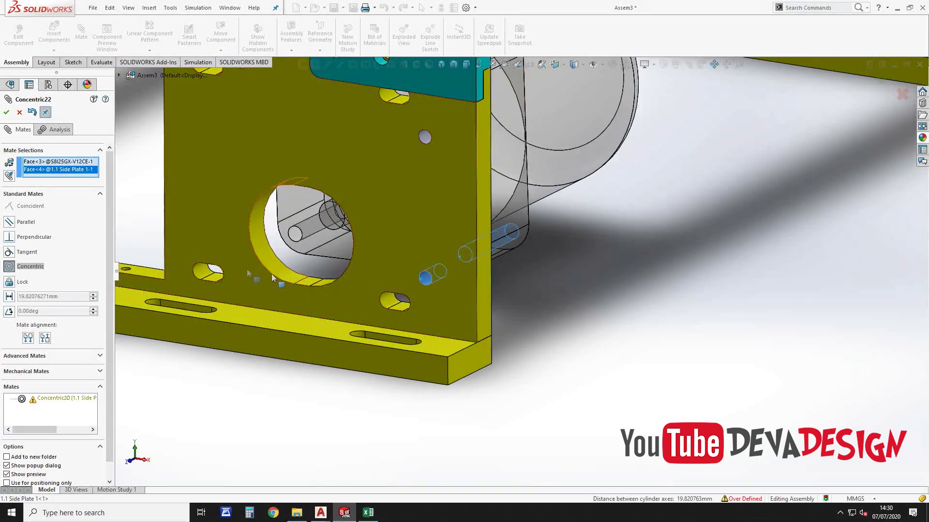
{"action": "left_click", "coordinate": [117, 175]}
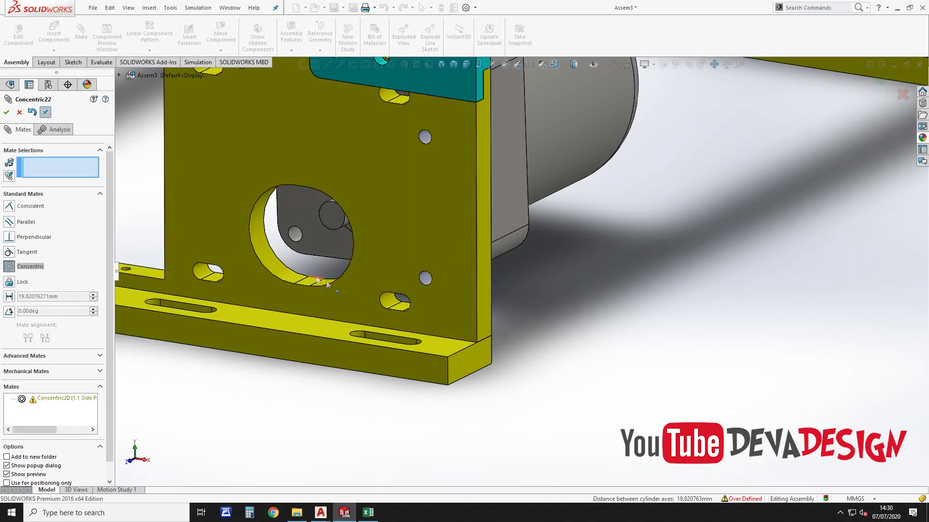
{"action": "left_click", "coordinate": [397, 305]}
{"action": "middle_click_drag", "start_coordinate": [397, 305], "coordinate": [502, 252]}
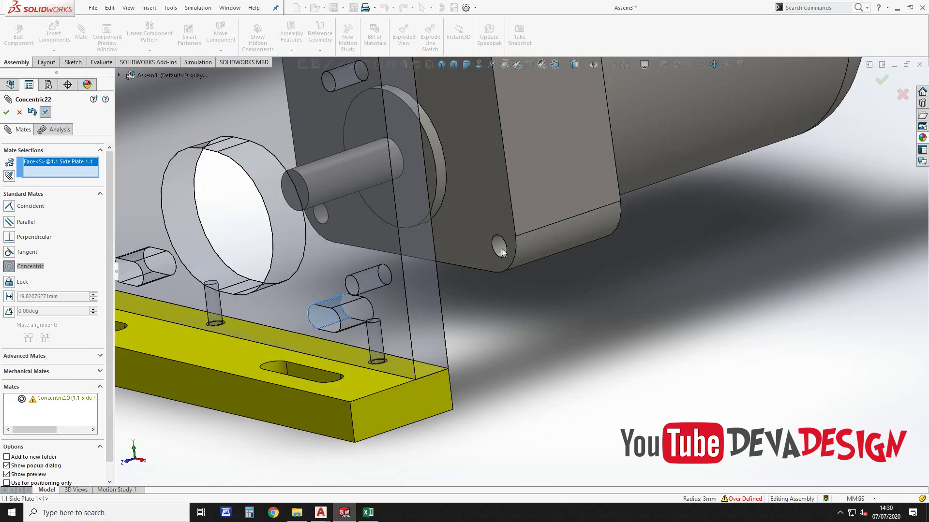
{"action": "left_click", "coordinate": [501, 249]}
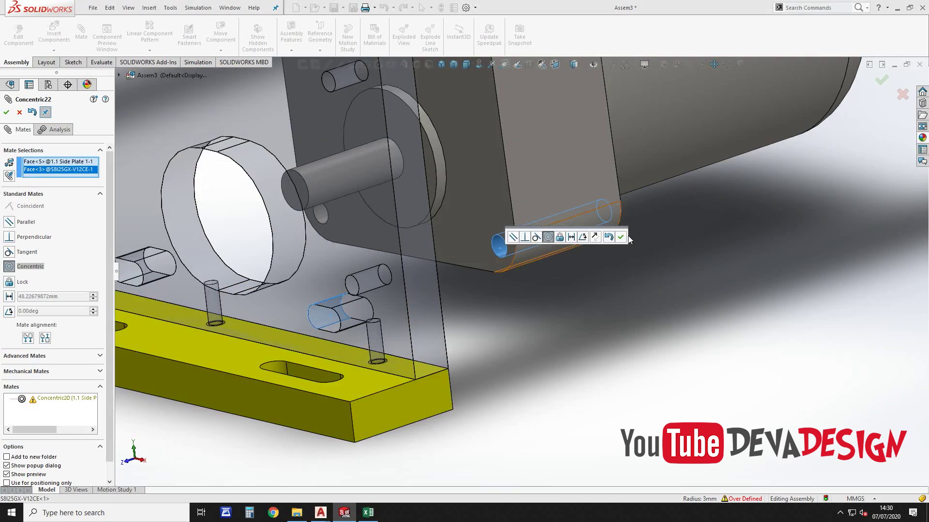
{"action": "middle_click_drag", "start_coordinate": [609, 237], "coordinate": [582, 278]}
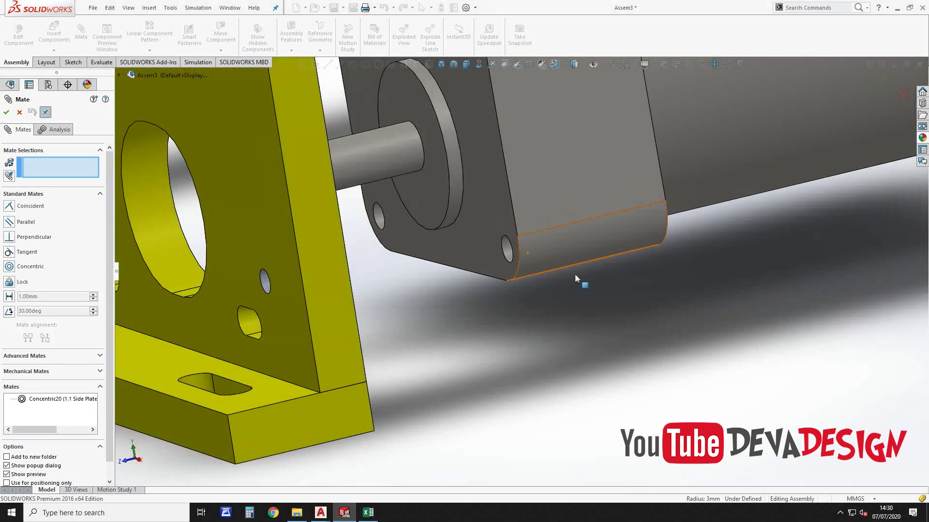
Mate the motor's front flange coincident with the side plate face
{"action": "key", "text": "Escape"}
{"action": "left_click", "coordinate": [508, 240]}
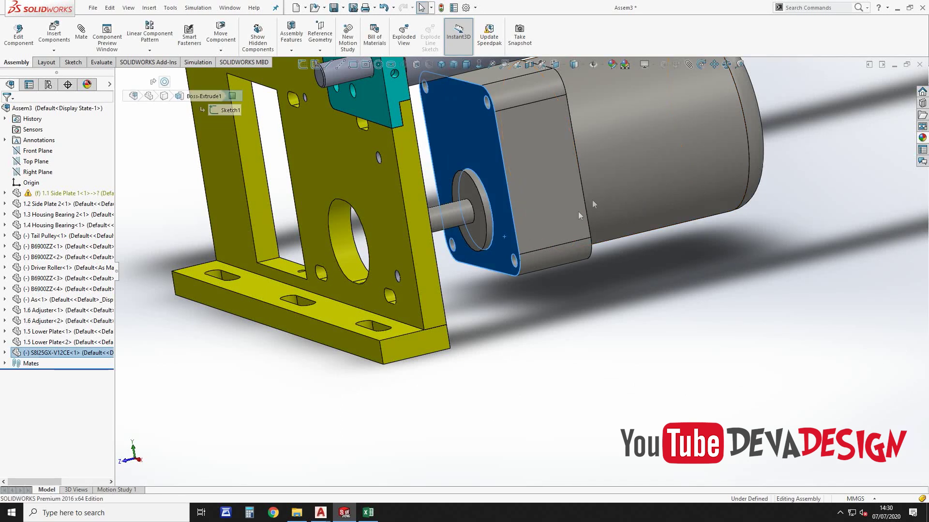
{"action": "left_click", "coordinate": [426, 262], "text": "ctrl"}
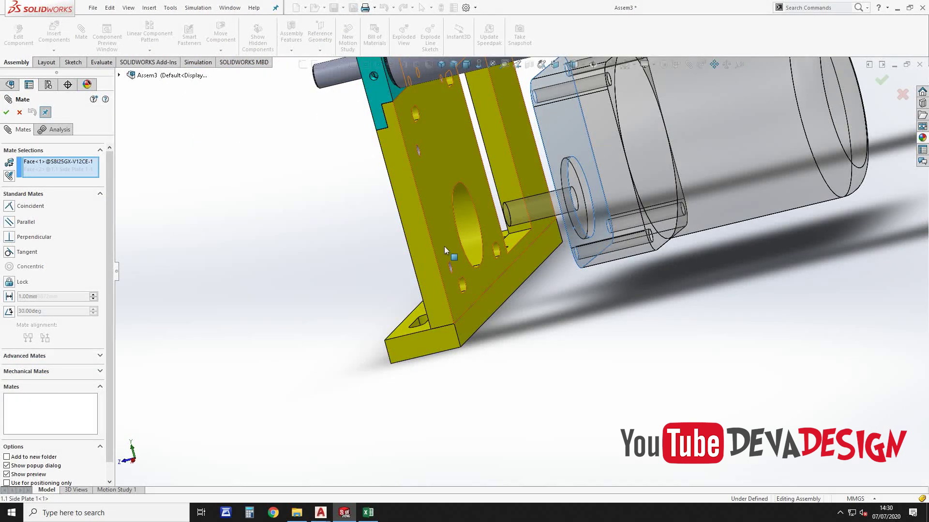
{"action": "left_click", "coordinate": [444, 240]}
Add a parallel mate between another motor face and the side plate
{"action": "left_click", "coordinate": [448, 185]}
{"action": "left_click", "coordinate": [417, 224]}
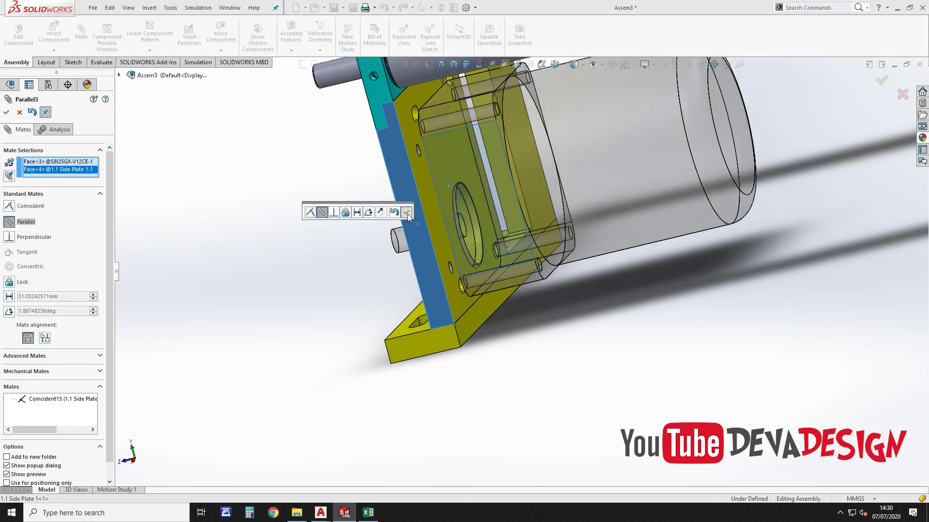
{"action": "left_click", "coordinate": [408, 213]}
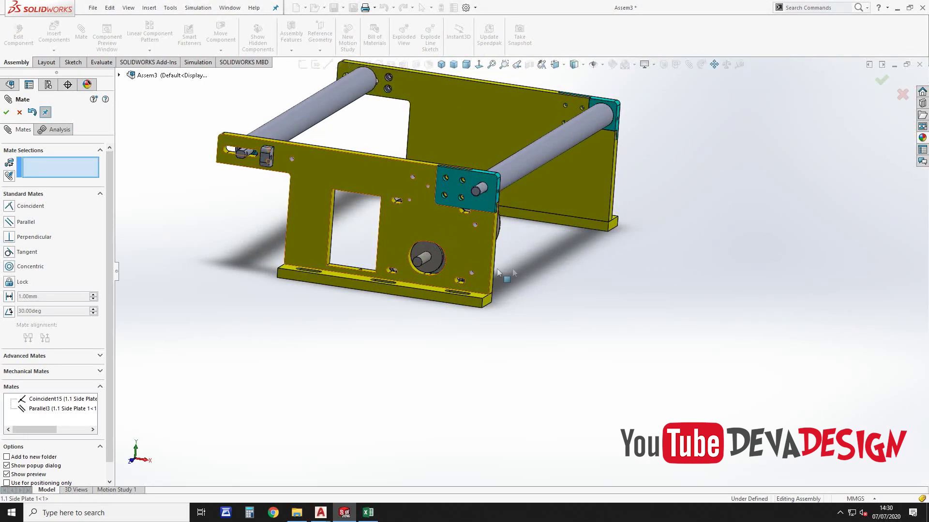
{"action": "key", "text": "Escape"}
Orbit the assembly, then return to a standard view of the whole conveyor
{"action": "scroll", "coordinate": [515, 258], "scroll_direction": "up", "scroll_amount": 2}
{"action": "scroll", "coordinate": [515, 259], "scroll_direction": "up", "scroll_amount": 1}
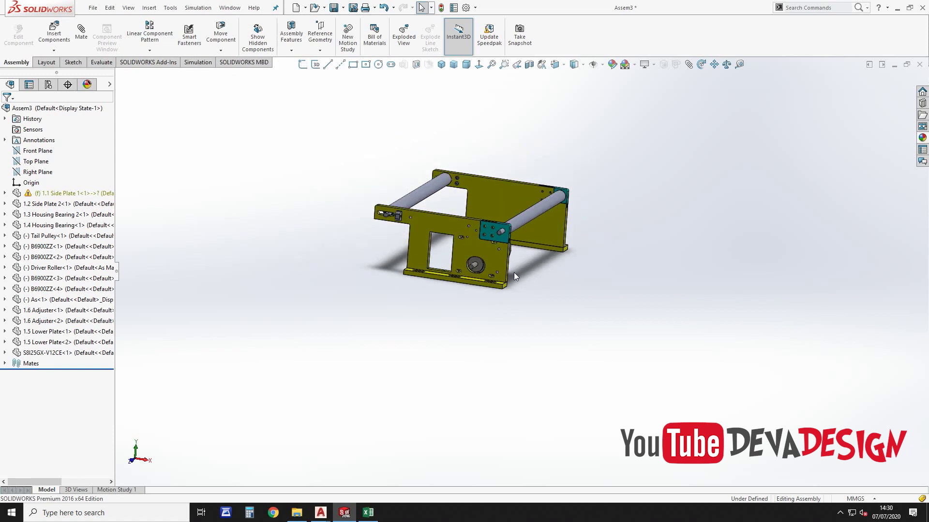
{"action": "scroll", "coordinate": [514, 273], "scroll_direction": "down", "scroll_amount": 3}
{"action": "scroll", "coordinate": [514, 251], "scroll_direction": "down", "scroll_amount": 3}
{"action": "scroll", "coordinate": [513, 223], "scroll_direction": "down", "scroll_amount": 2}
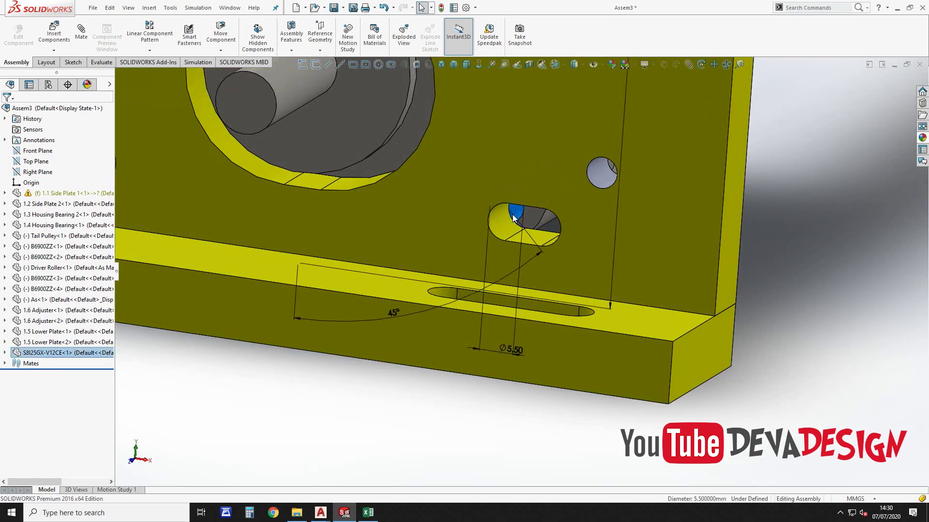
{"action": "scroll", "coordinate": [513, 218], "scroll_direction": "up", "scroll_amount": 3}
{"action": "mouse_move", "coordinate": [565, 235]}
{"action": "middle_mouse_down"}
{"action": "mouse_move", "coordinate": [576, 248]}
{"action": "mouse_move", "coordinate": [442, 263]}
{"action": "mouse_move", "coordinate": [389, 258]}
{"action": "mouse_move", "coordinate": [377, 269]}
{"action": "mouse_move", "coordinate": [383, 280]}
{"action": "mouse_move", "coordinate": [377, 265]}
{"action": "mouse_move", "coordinate": [398, 261]}
{"action": "middle_mouse_up"}
{"action": "key", "text": "ctrl+7"}
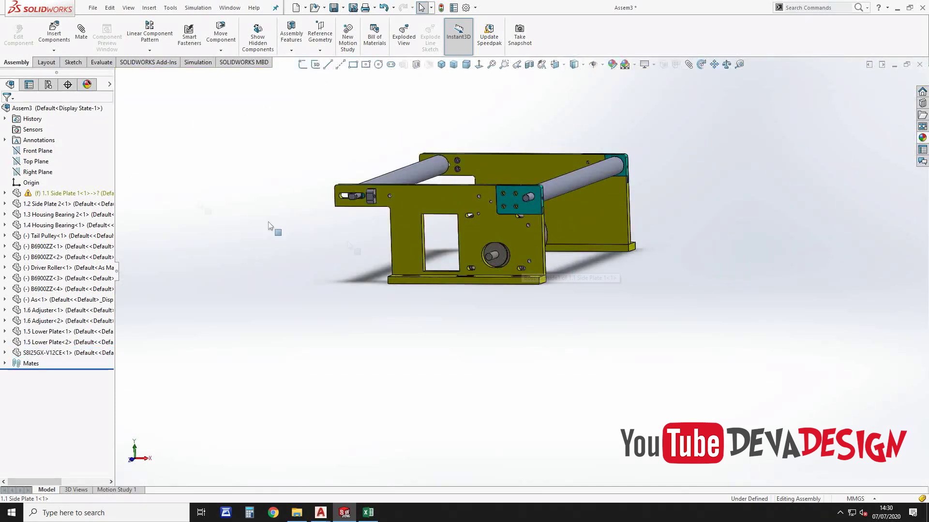
Insert the small sprocket SP25B16-N-10 into the plate opening
{"action": "left_click", "coordinate": [54, 32]}
{"action": "left_click", "coordinate": [55, 279]}
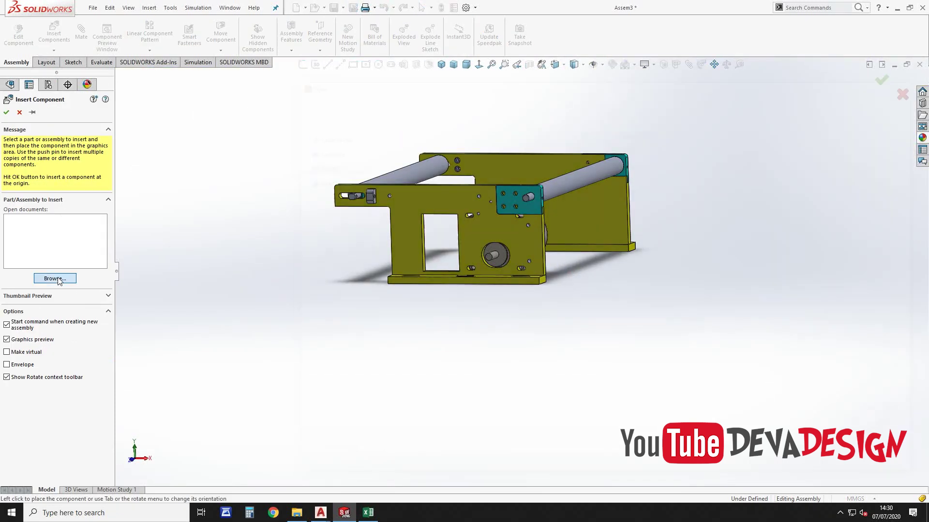
{"action": "double_click", "coordinate": [452, 220]}
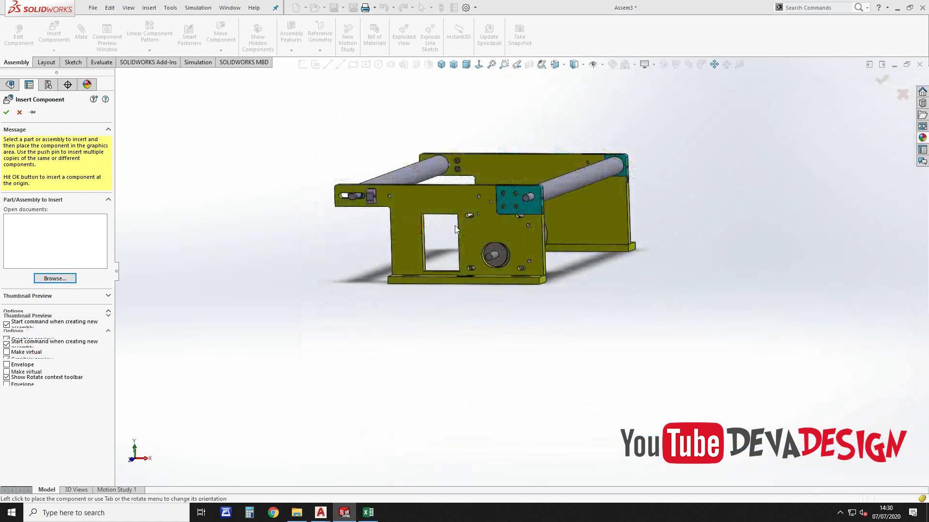
{"action": "left_click", "coordinate": [440, 250]}
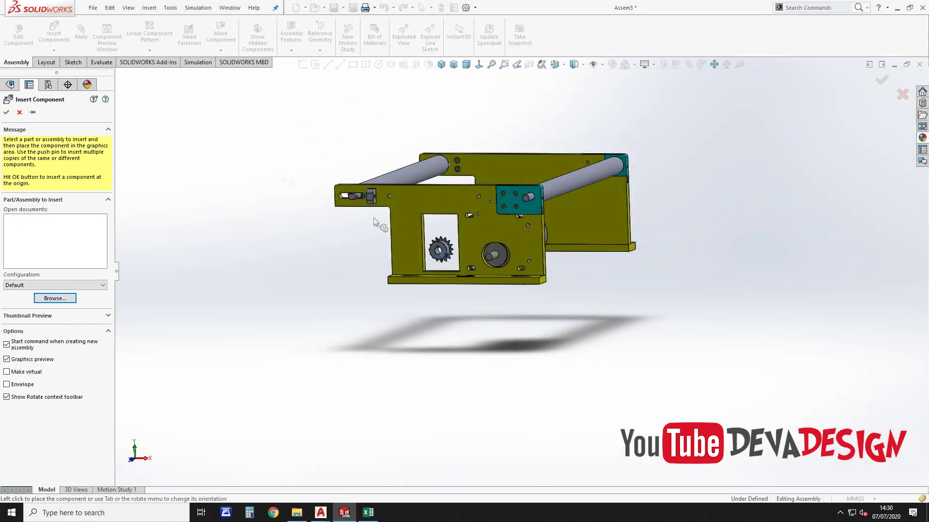
Insert the larger sprocket SP25B22-N-15 above the motor shaft
{"action": "left_click", "coordinate": [54, 32]}
{"action": "left_click", "coordinate": [55, 278]}
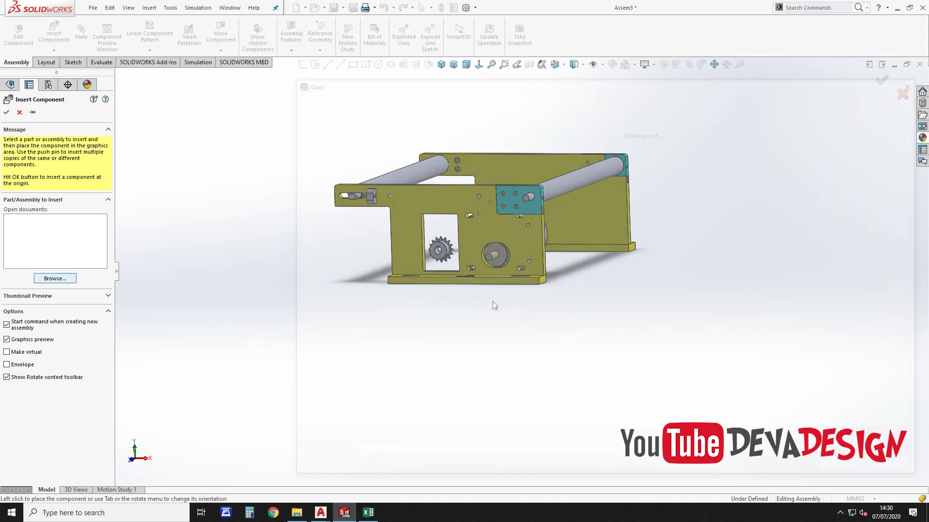
{"action": "double_click", "coordinate": [452, 220]}
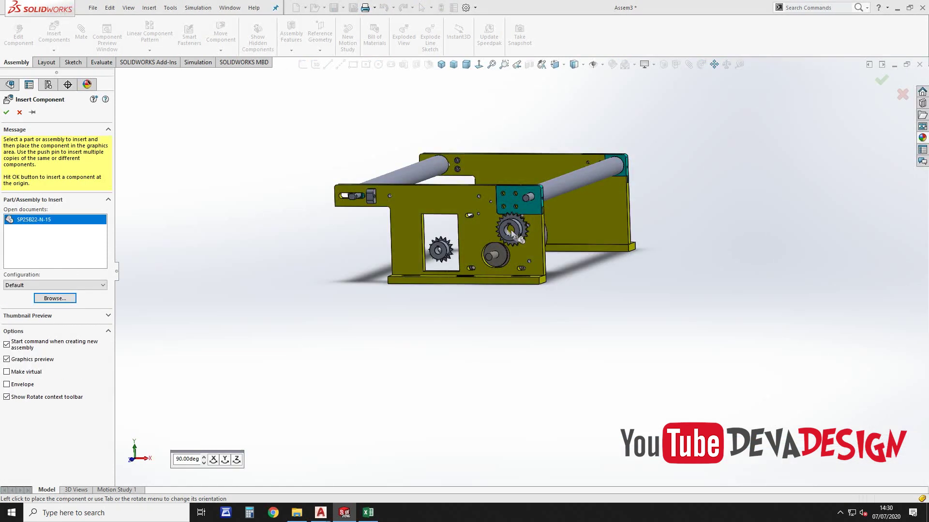
{"action": "left_click", "coordinate": [515, 247]}
Mate the large sprocket's bore concentric and flush with the Tail Pulley shaft
{"action": "scroll", "coordinate": [496, 234], "scroll_direction": "down", "scroll_amount": 3}
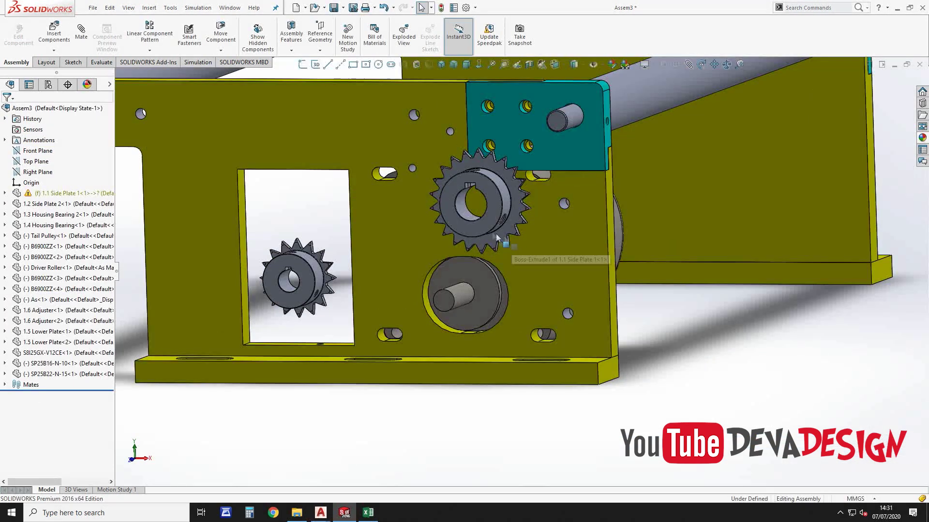
{"action": "scroll", "coordinate": [479, 228], "scroll_direction": "down", "scroll_amount": 1}
{"action": "scroll", "coordinate": [464, 219], "scroll_direction": "down", "scroll_amount": 1}
{"action": "left_click", "coordinate": [463, 216]}
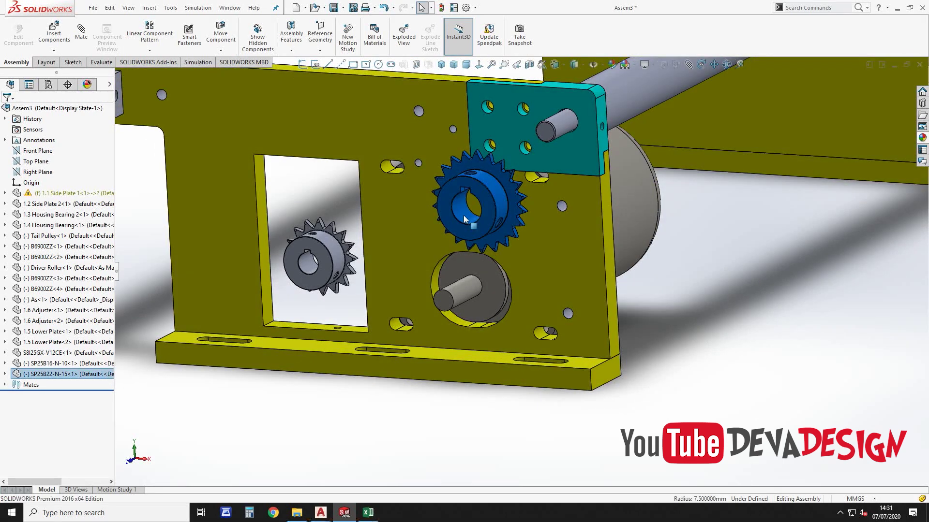
{"action": "left_click", "coordinate": [463, 216]}
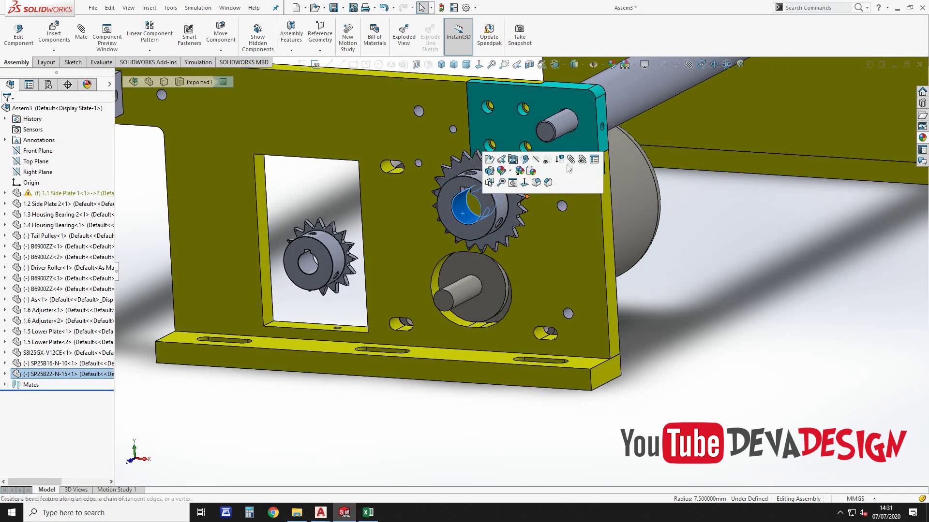
{"action": "left_click", "coordinate": [561, 129], "text": "ctrl"}
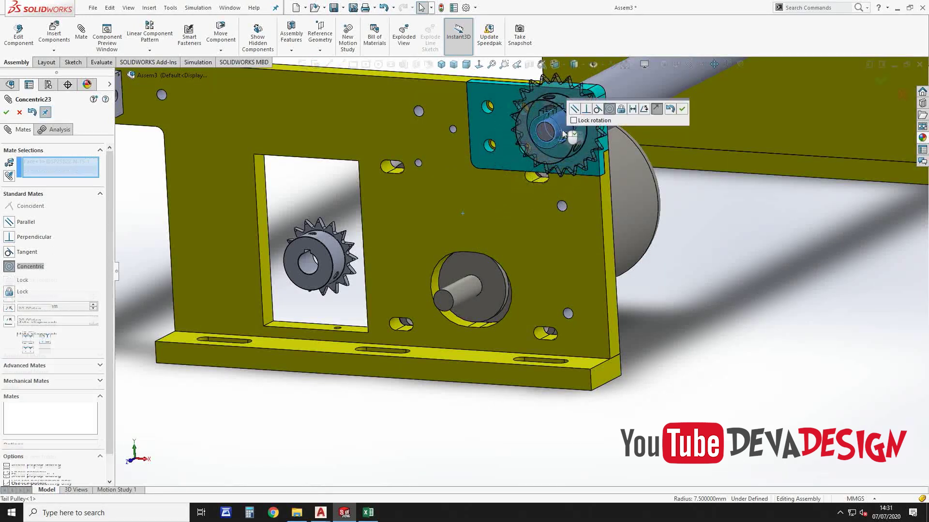
{"action": "left_click", "coordinate": [654, 110]}
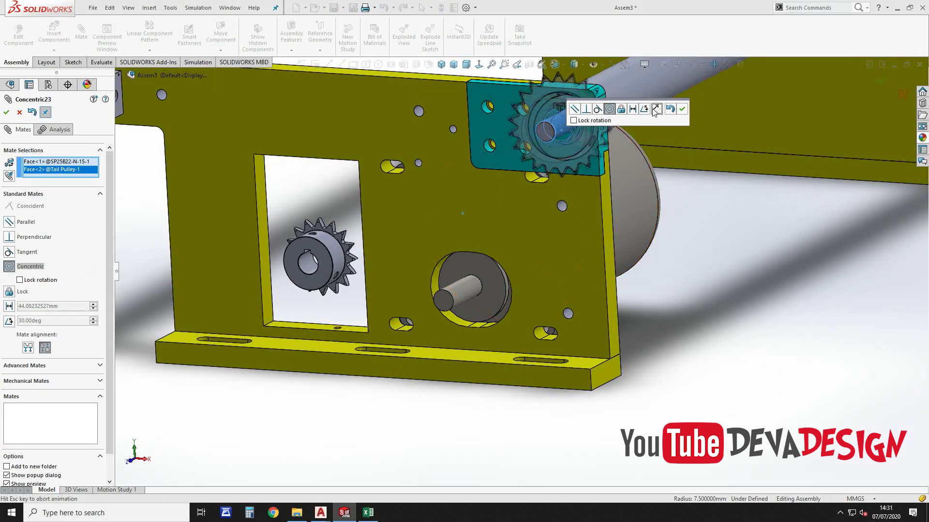
{"action": "left_click", "coordinate": [682, 111]}
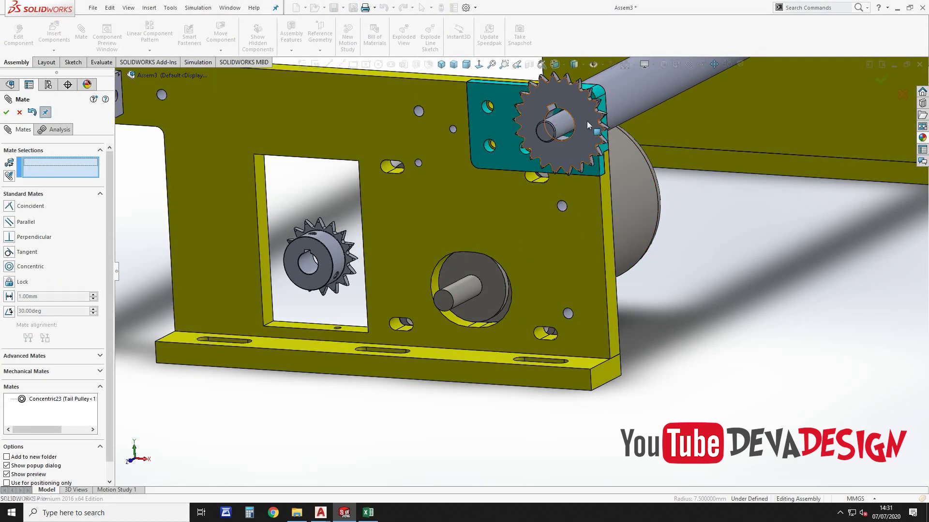
{"action": "left_click", "coordinate": [550, 134]}
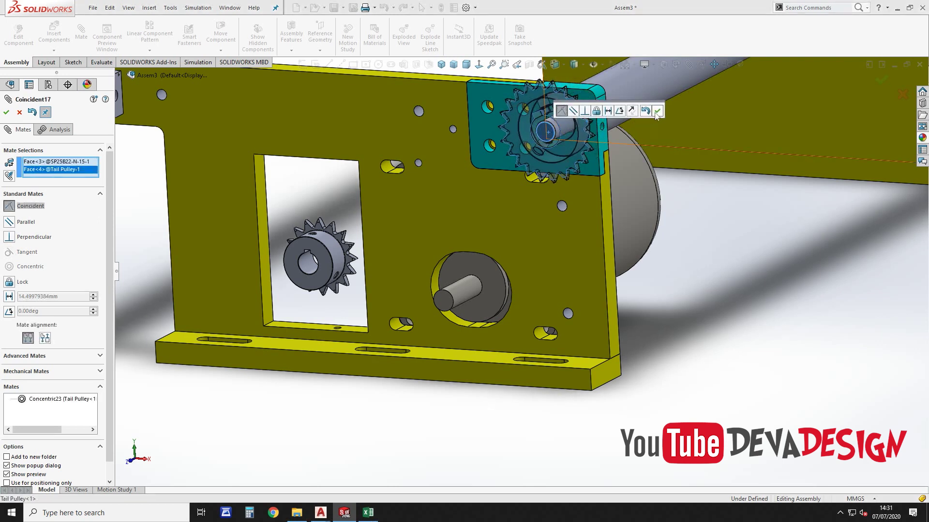
{"action": "left_click", "coordinate": [656, 111]}
Discard a first mate attempt and drag the small sprocket near the motor shaft
{"action": "left_click", "coordinate": [314, 268]}
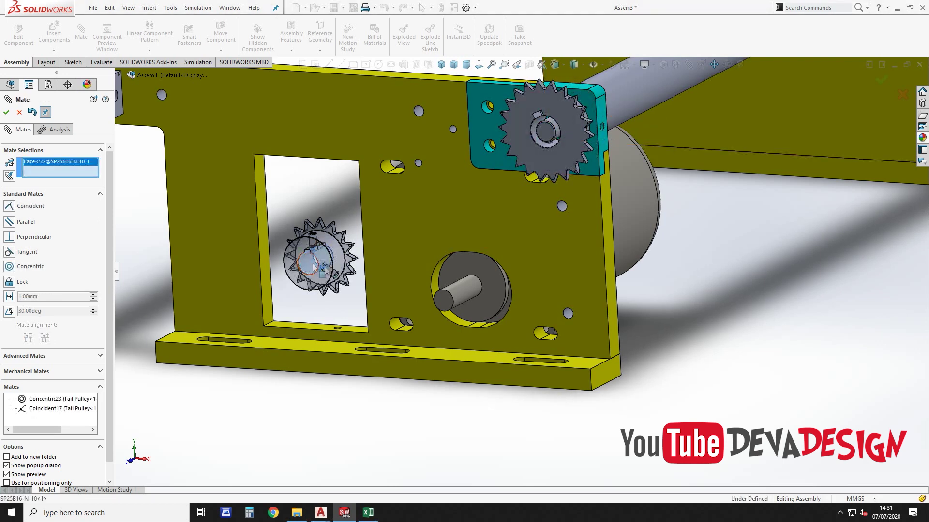
{"action": "left_click", "coordinate": [454, 285]}
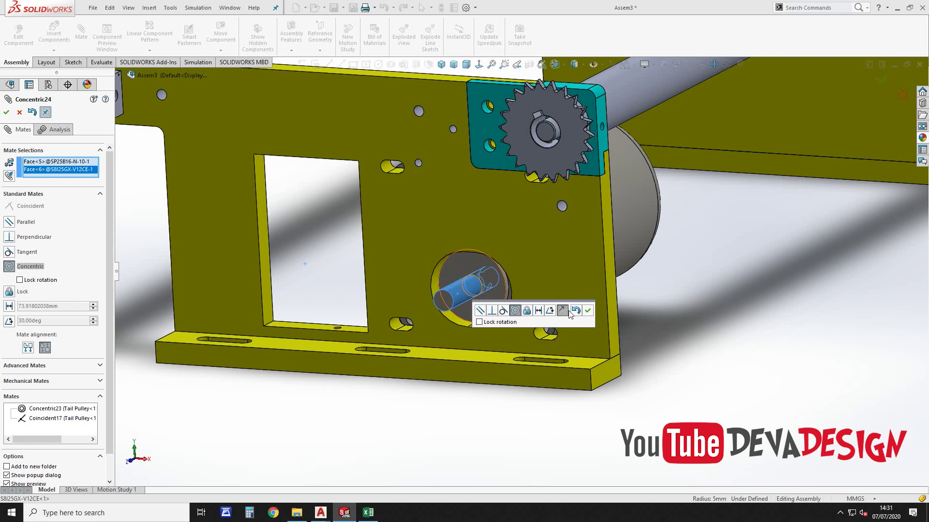
{"action": "left_click", "coordinate": [575, 311]}
{"action": "key", "text": "Escape"}
{"action": "middle_click_drag", "start_coordinate": [435, 271], "coordinate": [329, 256]}
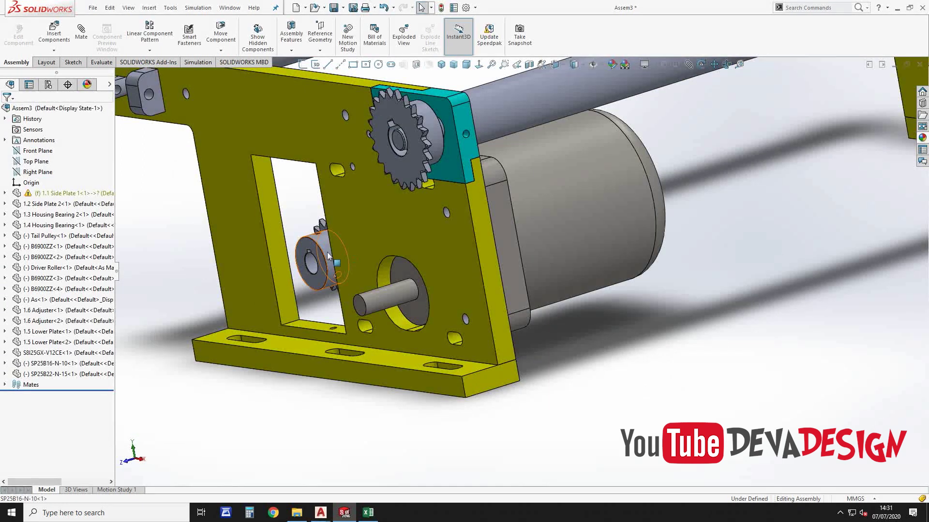
{"action": "left_click_drag", "start_coordinate": [328, 256], "coordinate": [235, 298]}
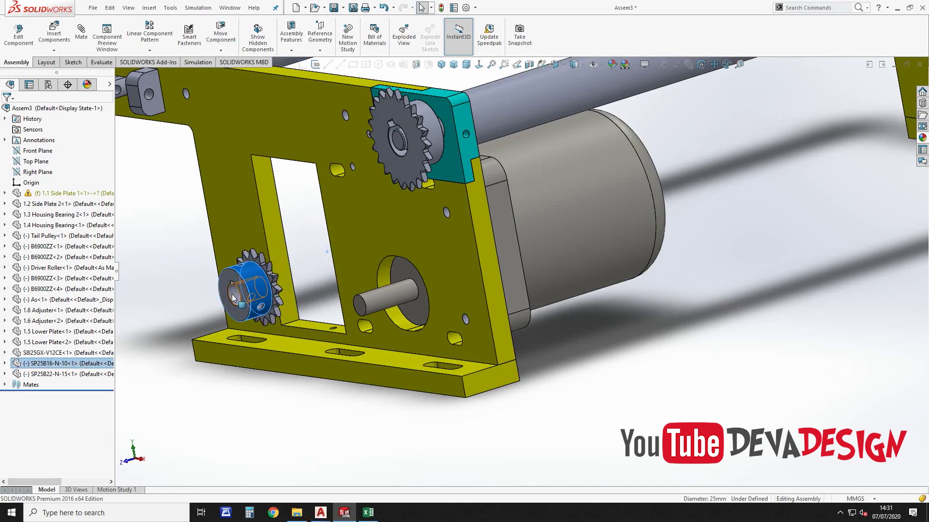
Mate the small sprocket concentric with the motor shaft and flush with its end
{"action": "left_click", "coordinate": [232, 295]}
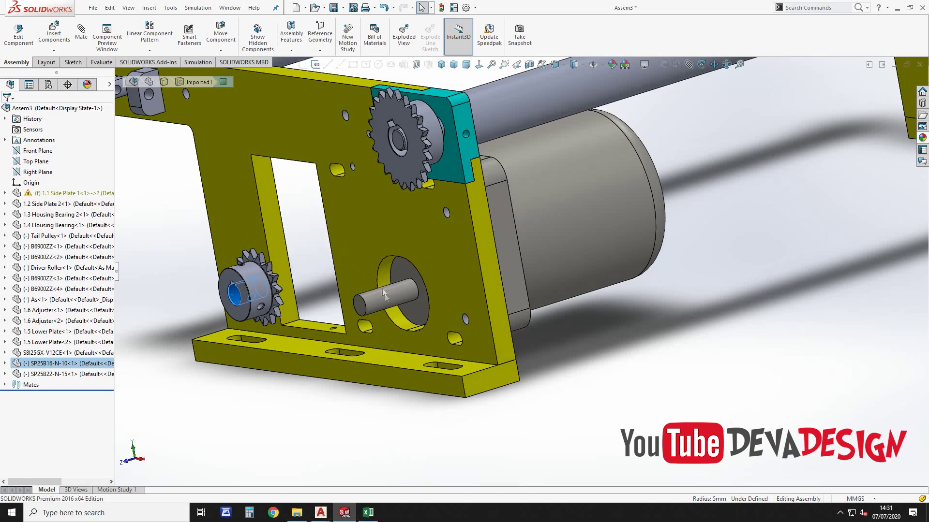
{"action": "left_click", "coordinate": [387, 300]}
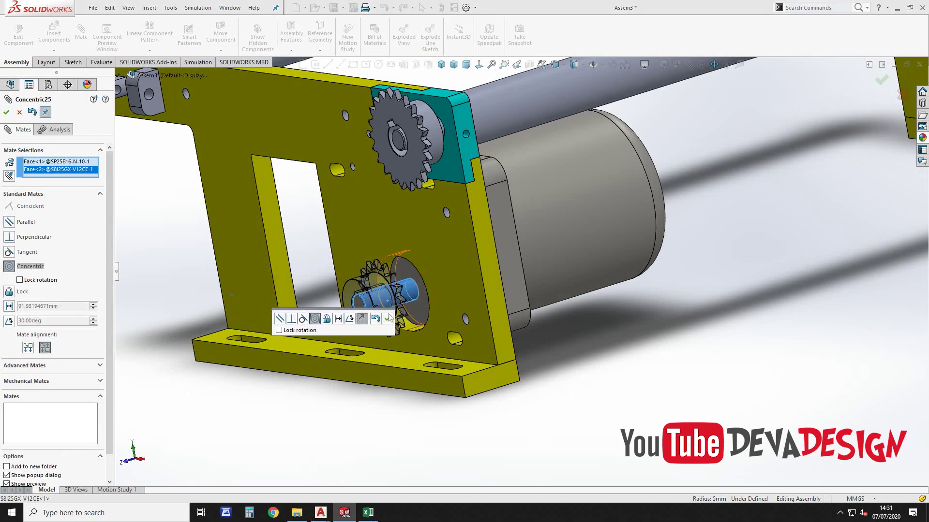
{"action": "left_click", "coordinate": [386, 319]}
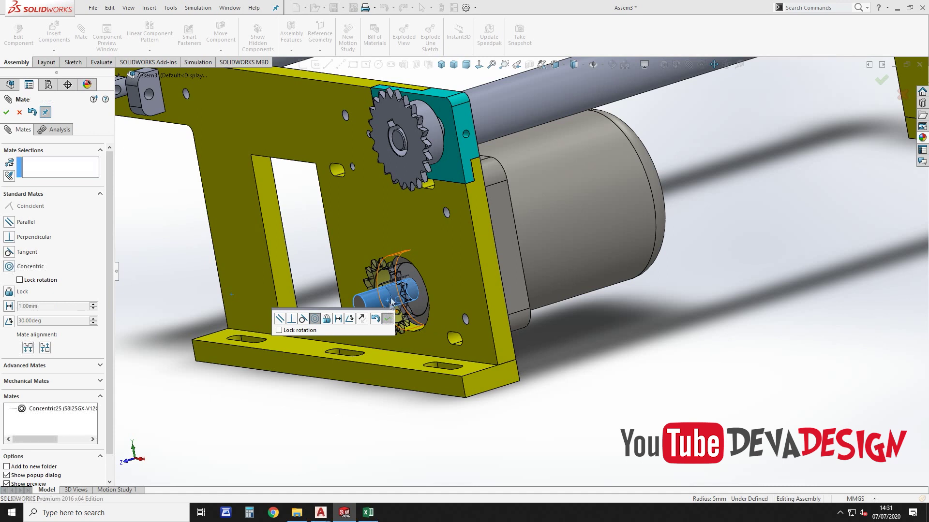
{"action": "left_click", "coordinate": [386, 294]}
{"action": "left_click", "coordinate": [358, 304]}
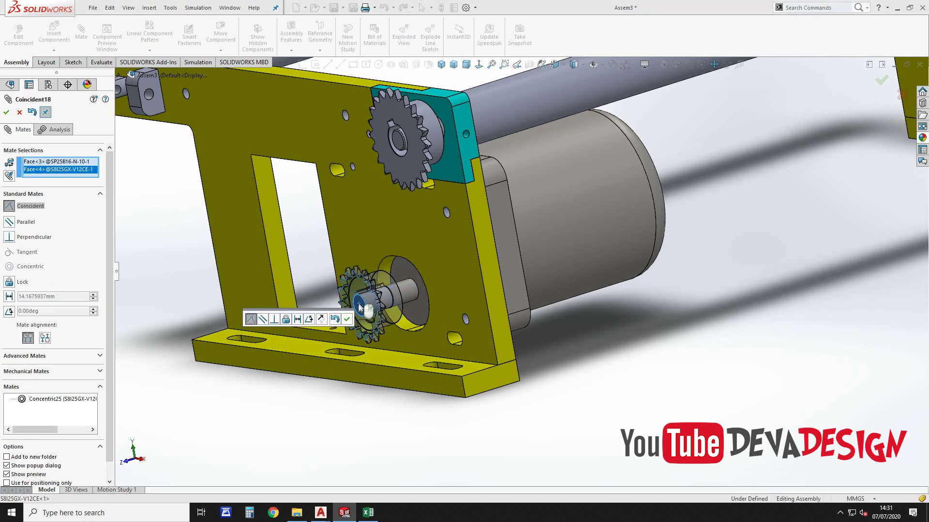
{"action": "left_click", "coordinate": [347, 318]}
Close the mate setup and save the assembly
{"action": "scroll", "coordinate": [532, 242], "scroll_direction": "up", "scroll_amount": 5}
{"action": "middle_click_drag", "start_coordinate": [532, 242], "coordinate": [585, 257]}
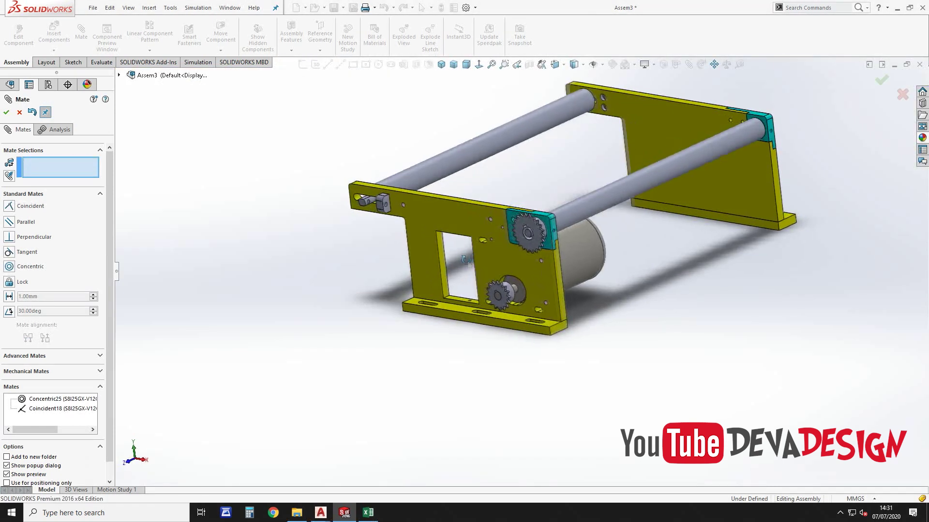
{"action": "key", "text": "Escape"}
{"action": "key", "text": "ctrl+s"}
Insert Belt 363 above the conveyor frame and select it for mating
{"action": "left_click", "coordinate": [446, 63]}
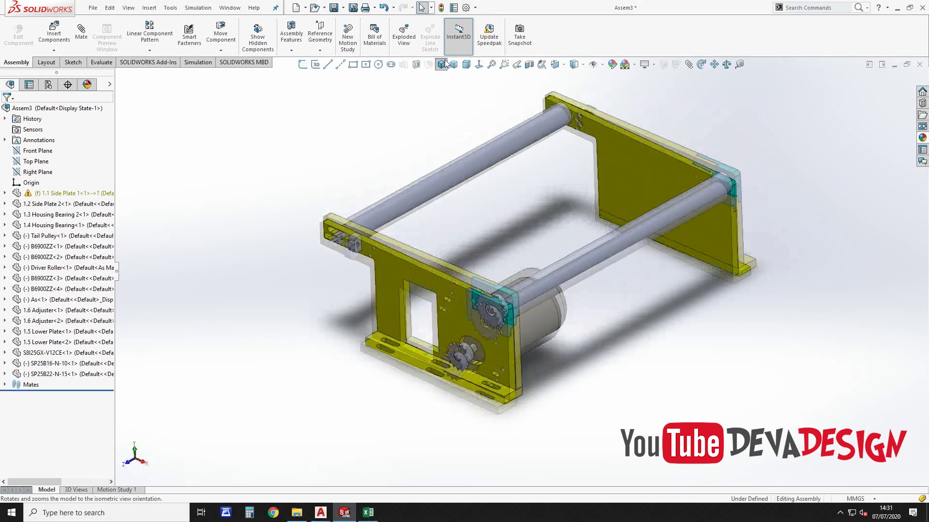
{"action": "left_click", "coordinate": [54, 35]}
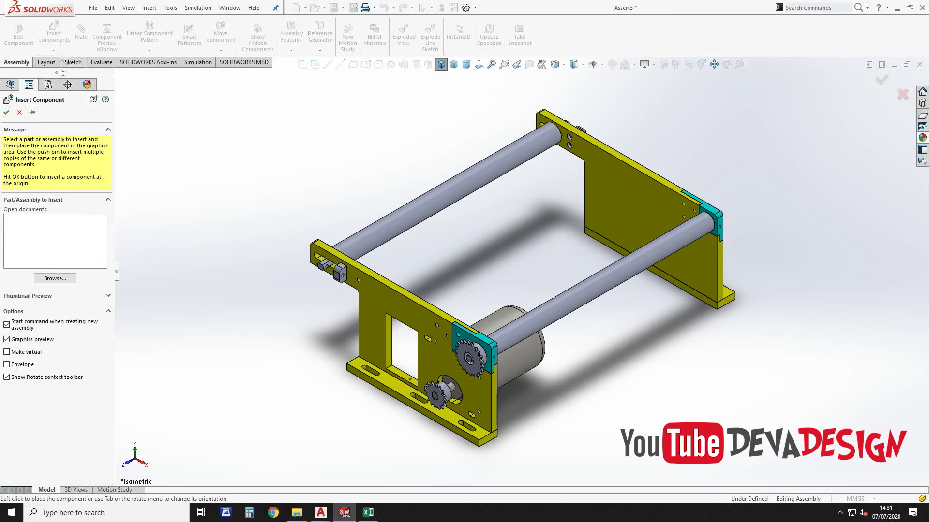
{"action": "left_click", "coordinate": [54, 279]}
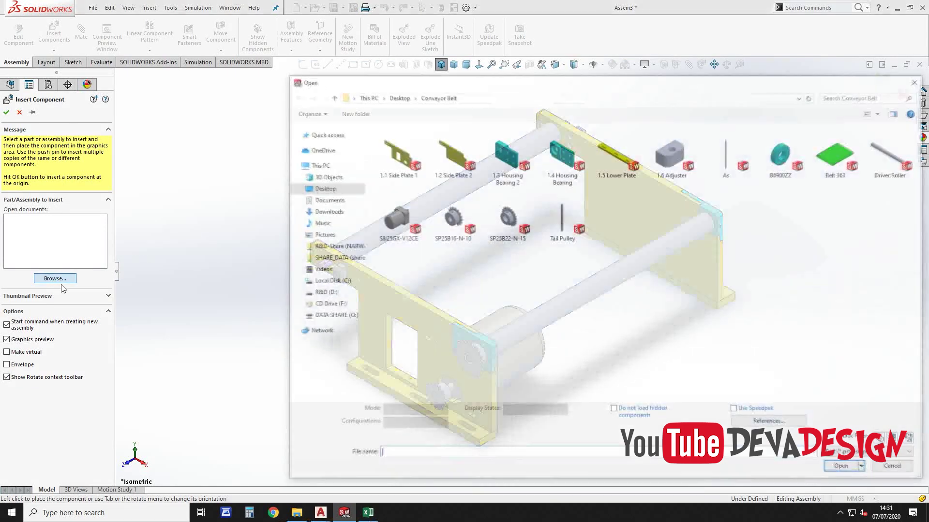
{"action": "double_click", "coordinate": [838, 162]}
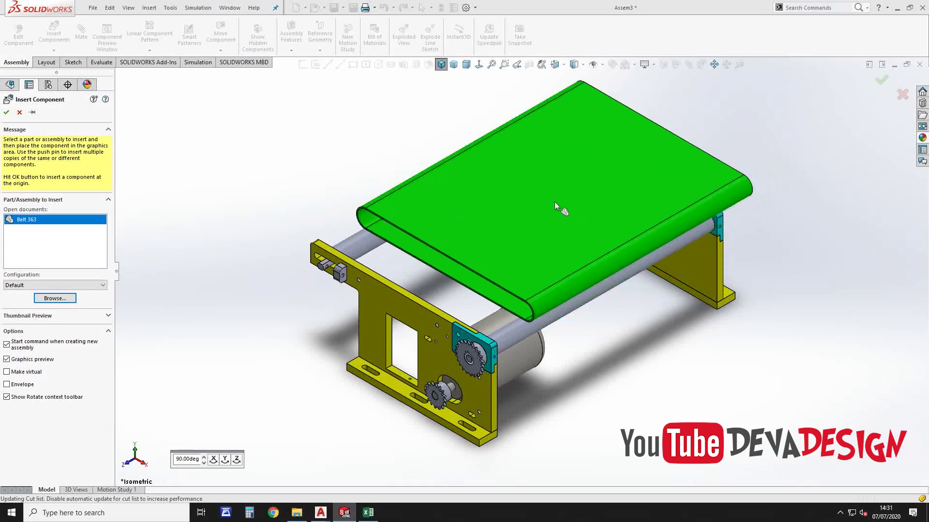
{"action": "left_click", "coordinate": [535, 278]}
{"action": "scroll", "coordinate": [541, 298], "scroll_direction": "down", "scroll_amount": 3}
{"action": "left_click", "coordinate": [542, 298]}
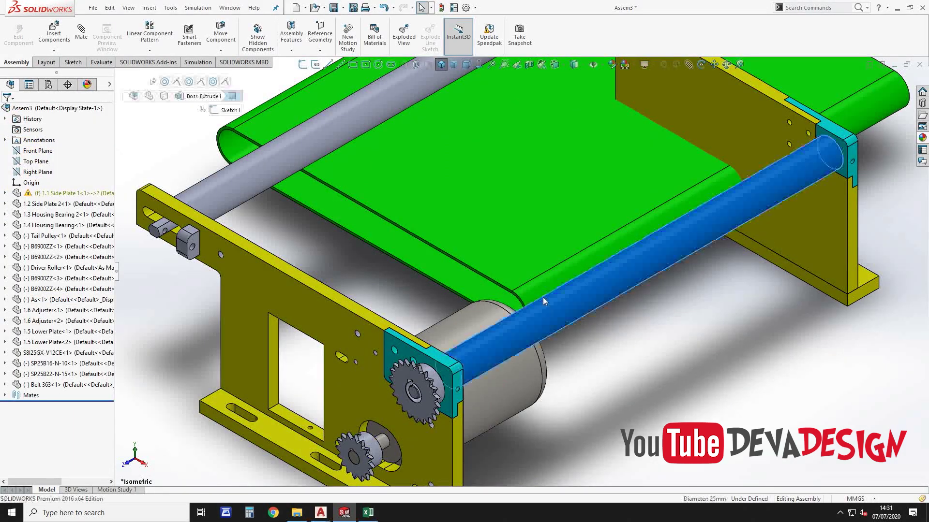
{"action": "left_click", "coordinate": [542, 286]}
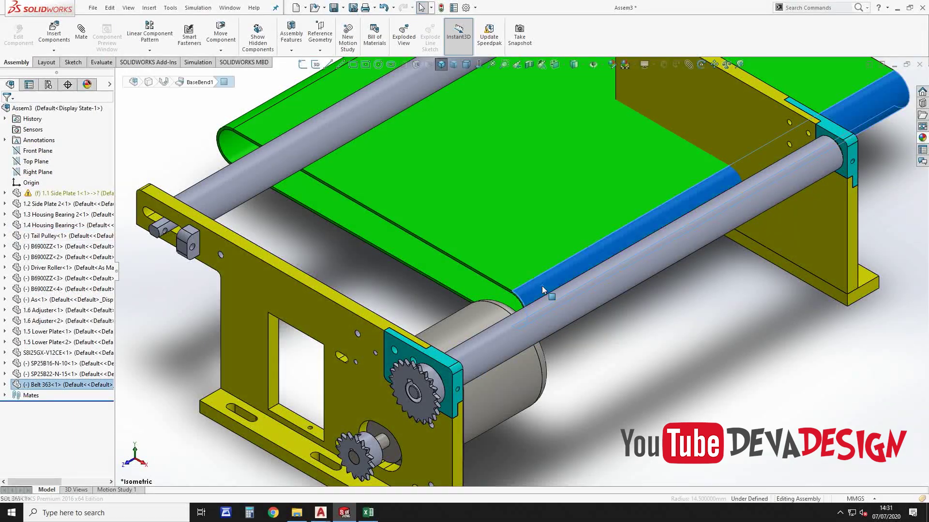
Mate the belt concentric with the Tail Pulley and the Driver Roller
{"action": "key", "text": "m"}
{"action": "left_click", "coordinate": [653, 251]}
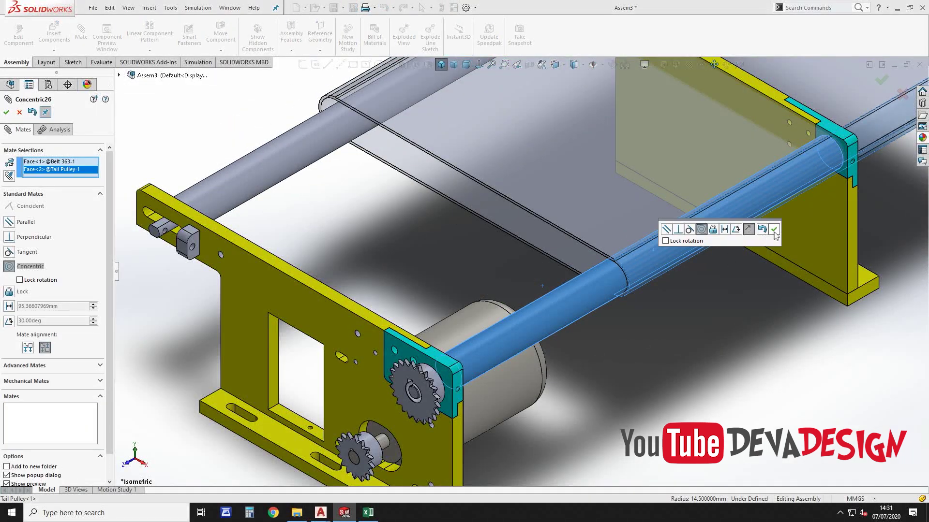
{"action": "left_click", "coordinate": [773, 230]}
{"action": "left_click", "coordinate": [343, 92]}
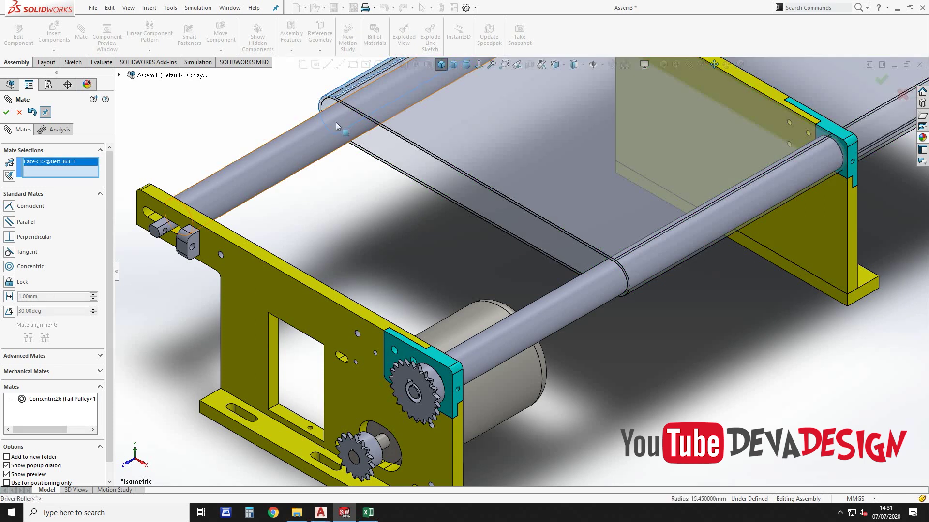
{"action": "left_click", "coordinate": [337, 125]}
{"action": "left_click", "coordinate": [324, 101]}
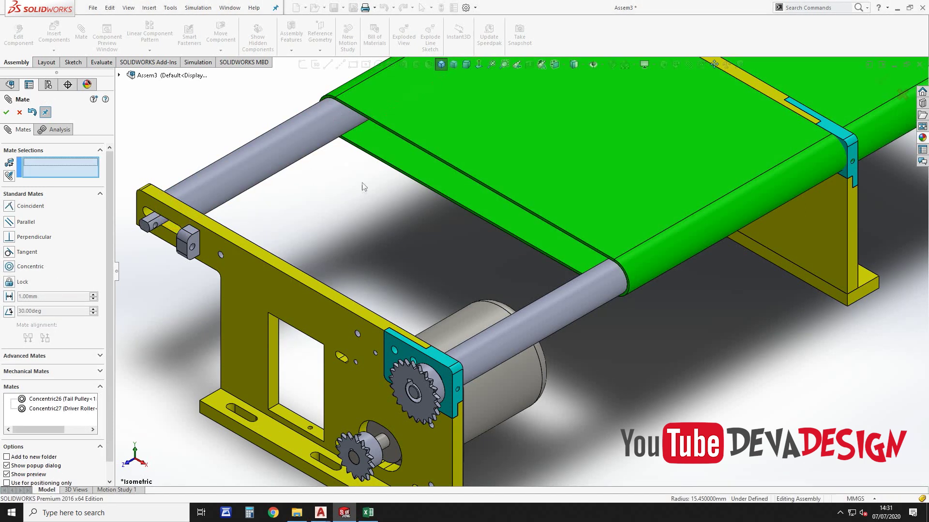
Start an advanced Width mate using both side faces of the belt
{"action": "left_click", "coordinate": [27, 356]}
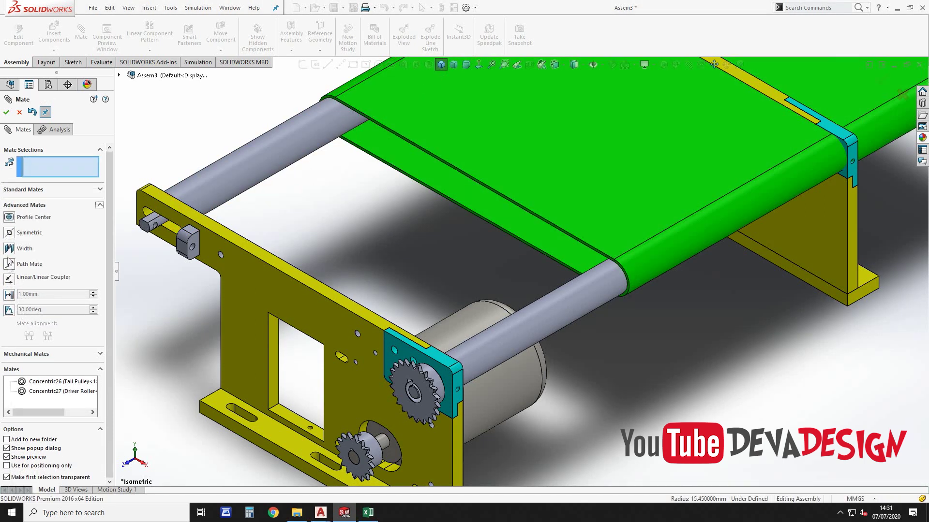
{"action": "left_click", "coordinate": [9, 249]}
{"action": "scroll", "coordinate": [613, 254], "scroll_direction": "down", "scroll_amount": 5}
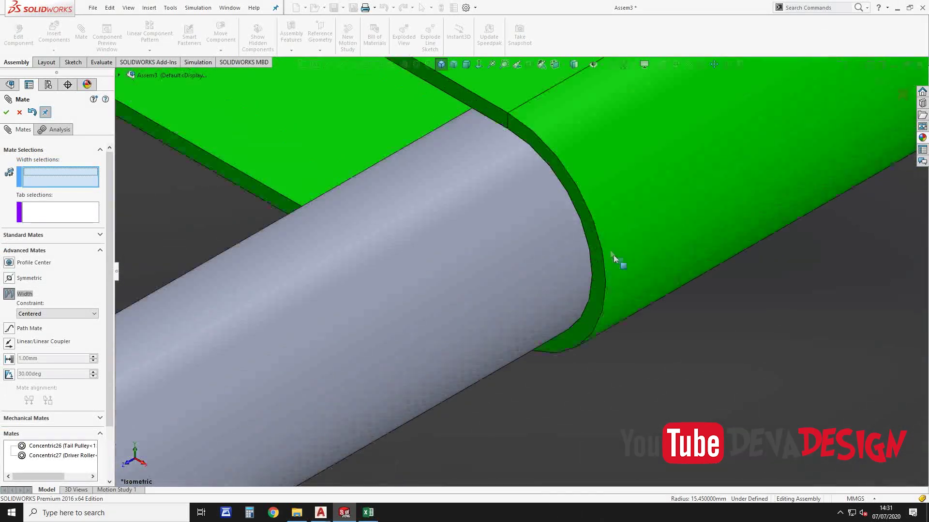
{"action": "left_click", "coordinate": [544, 154]}
{"action": "scroll", "coordinate": [607, 237], "scroll_direction": "up", "scroll_amount": 10}
{"action": "middle_click_drag", "start_coordinate": [608, 236], "coordinate": [501, 295]}
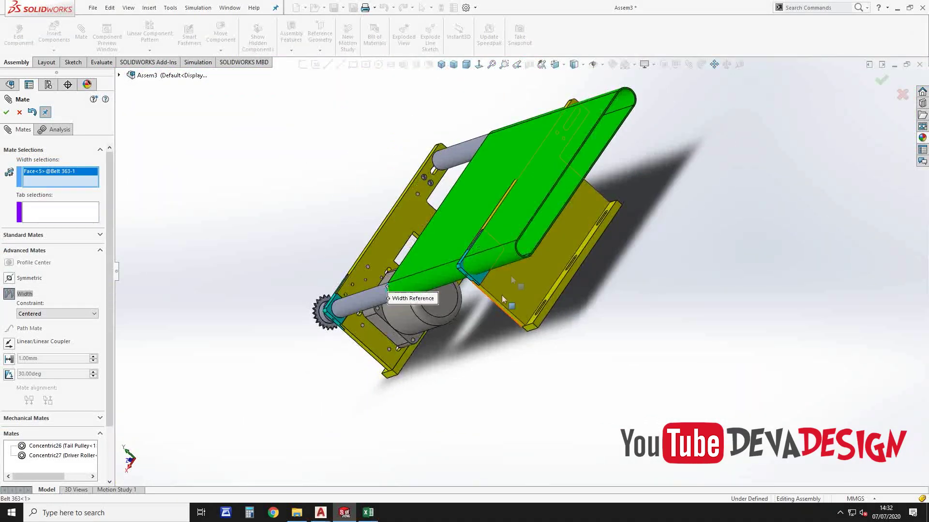
{"action": "scroll", "coordinate": [502, 299], "scroll_direction": "down", "scroll_amount": 5}
{"action": "scroll", "coordinate": [528, 263], "scroll_direction": "down", "scroll_amount": 3}
{"action": "left_click", "coordinate": [509, 270]}
Finish the Width mate with both side plates' inner faces, centring the belt
{"action": "scroll", "coordinate": [518, 276], "scroll_direction": "up", "scroll_amount": 8}
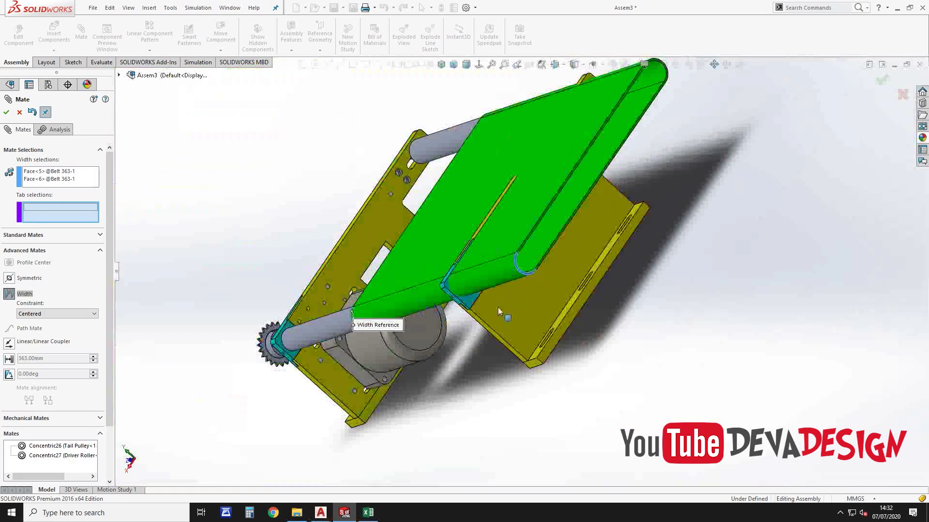
{"action": "left_click", "coordinate": [498, 309]}
{"action": "middle_click_drag", "start_coordinate": [497, 309], "coordinate": [384, 386]}
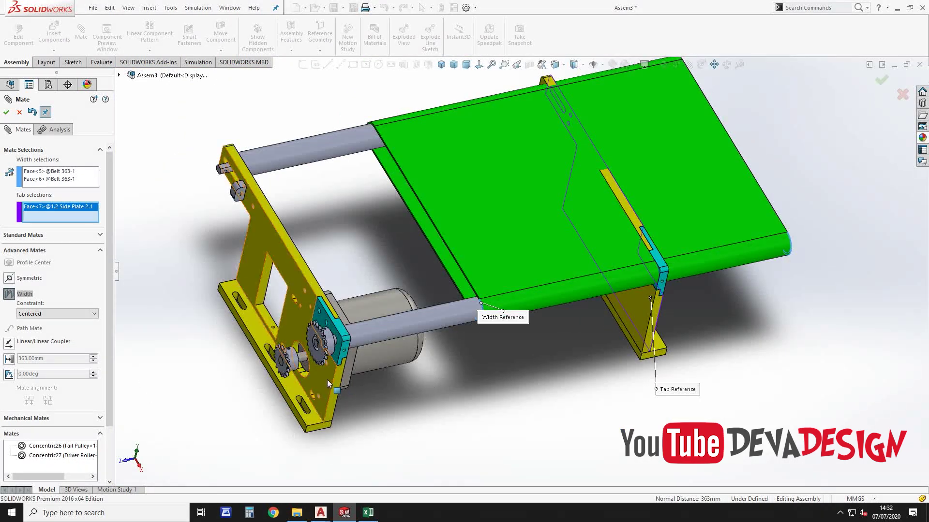
{"action": "left_click", "coordinate": [327, 379]}
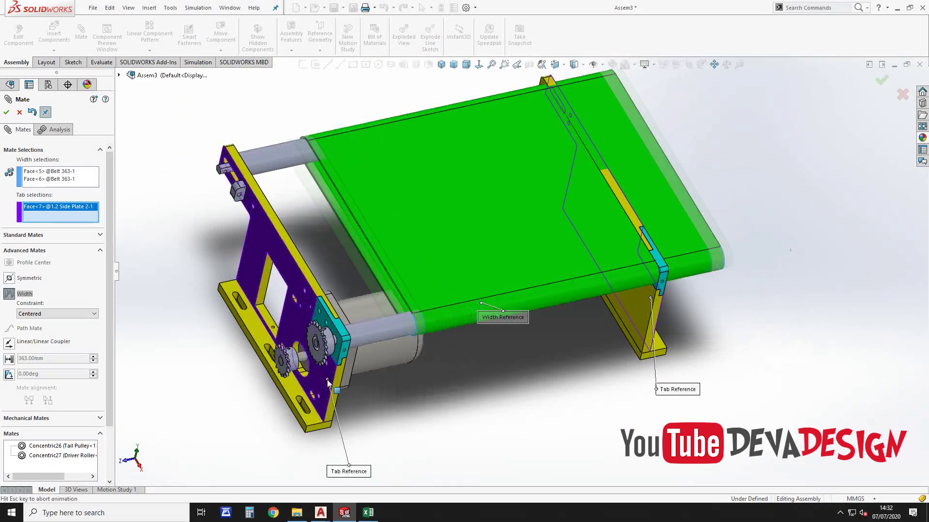
{"action": "left_click", "coordinate": [6, 113]}
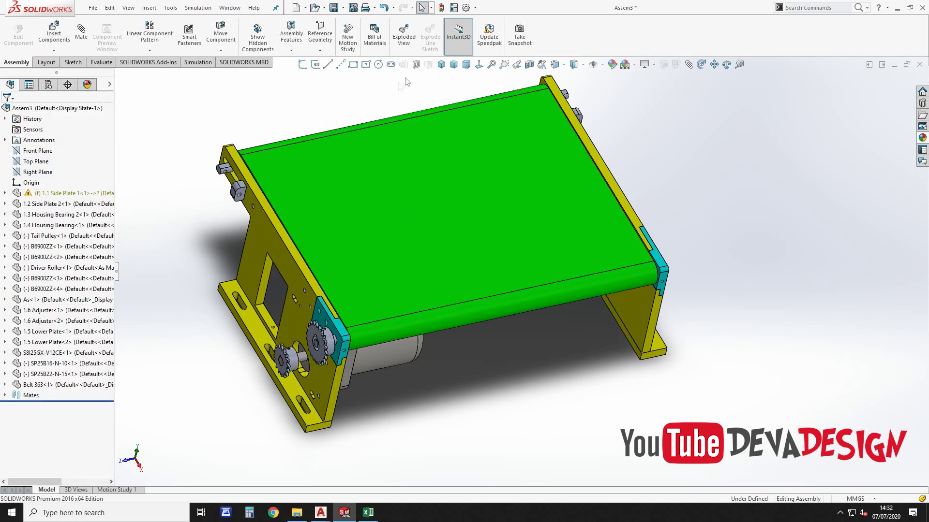
{"action": "left_click", "coordinate": [439, 65]}
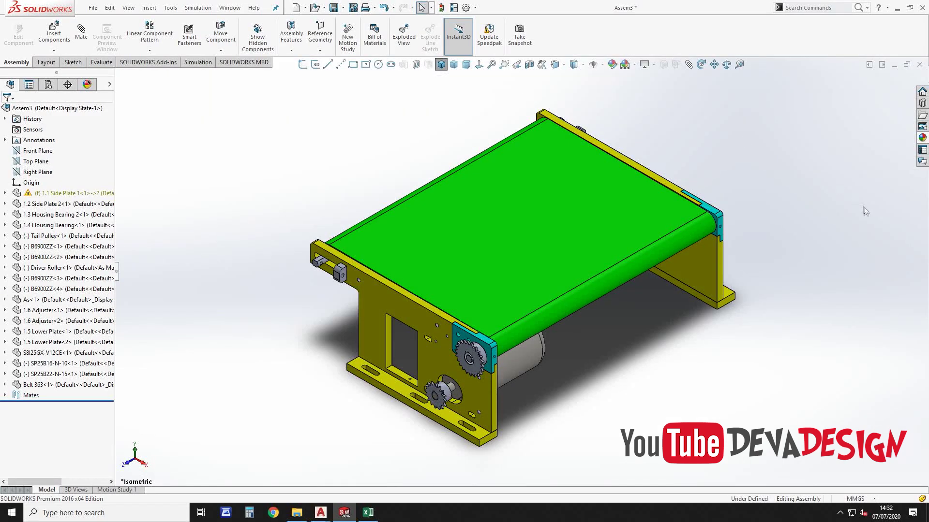